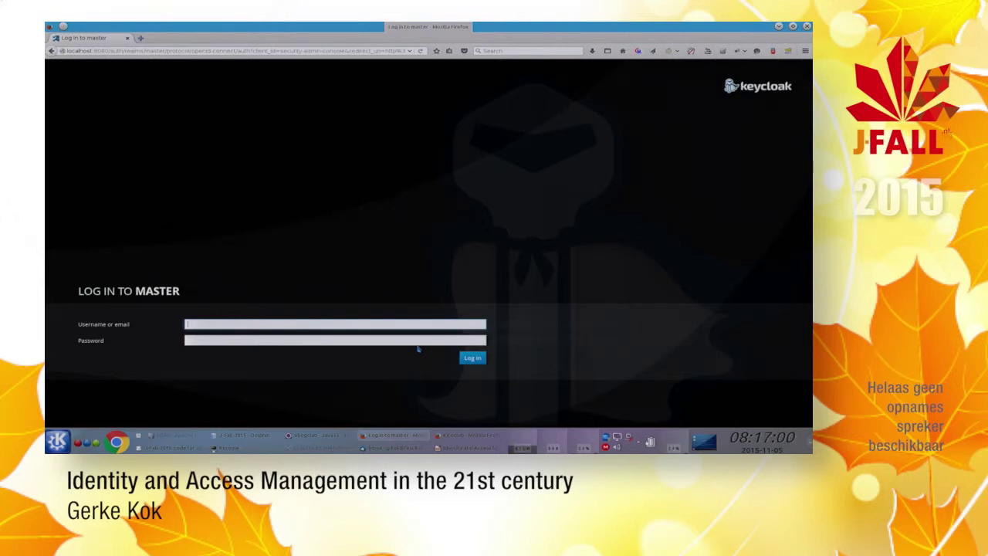
# Step: Sign in to Keycloak Admin Console with the administrator username and password
pyautogui.press('Tab')
pyautogui.press('Return')
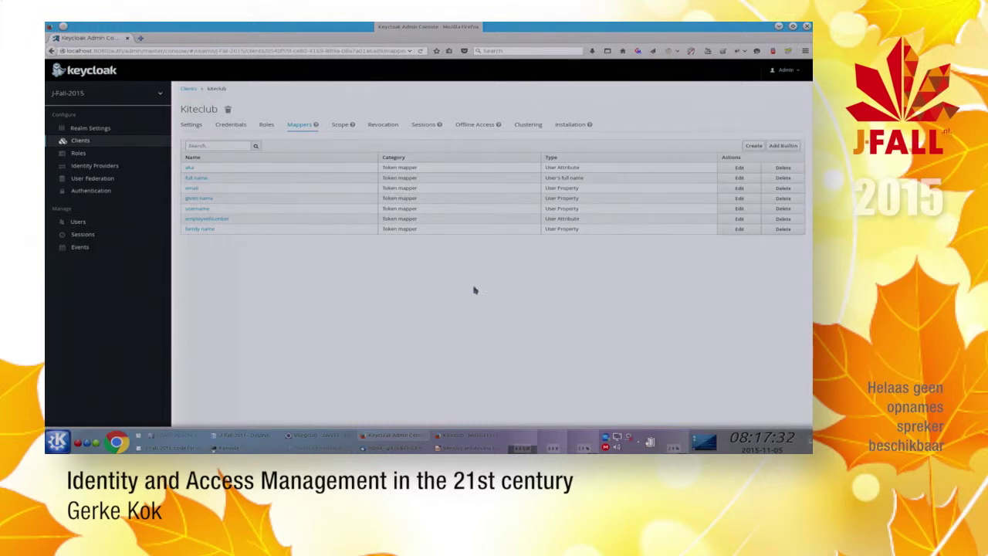
# Step: Review kiteclub's client settings, the J-Fall-2015 realm settings and roles, then open Users
pyautogui.click(191, 125)
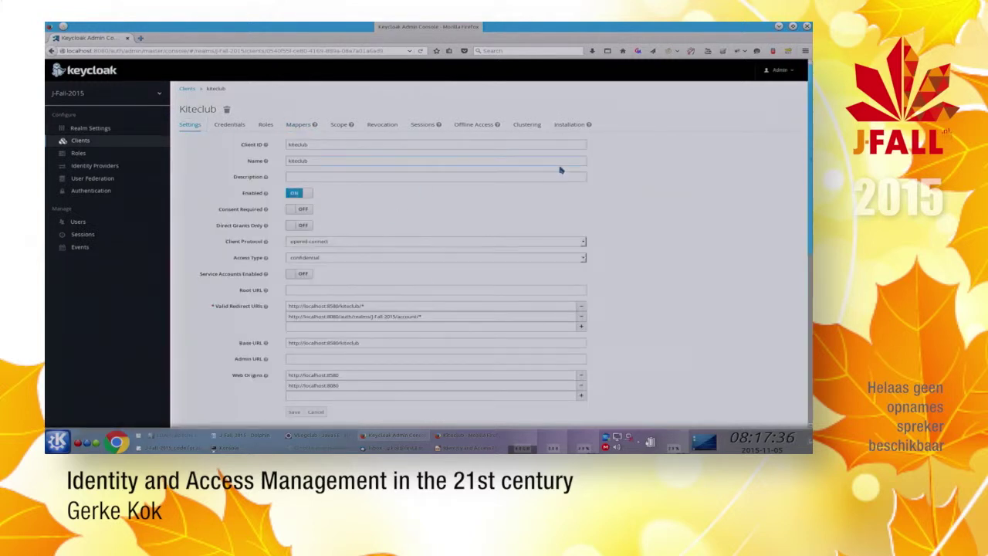
pyautogui.click(87, 130)
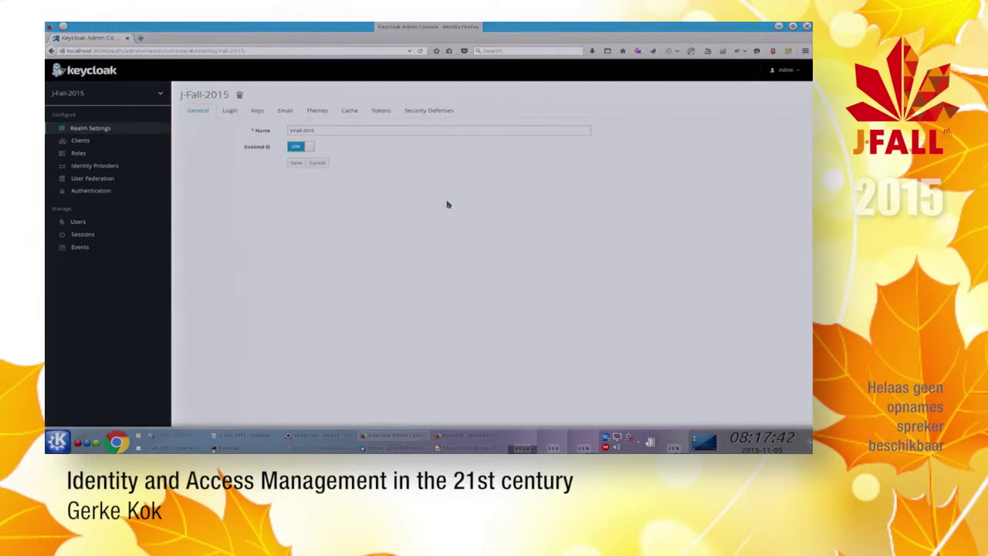
pyautogui.click(78, 154)
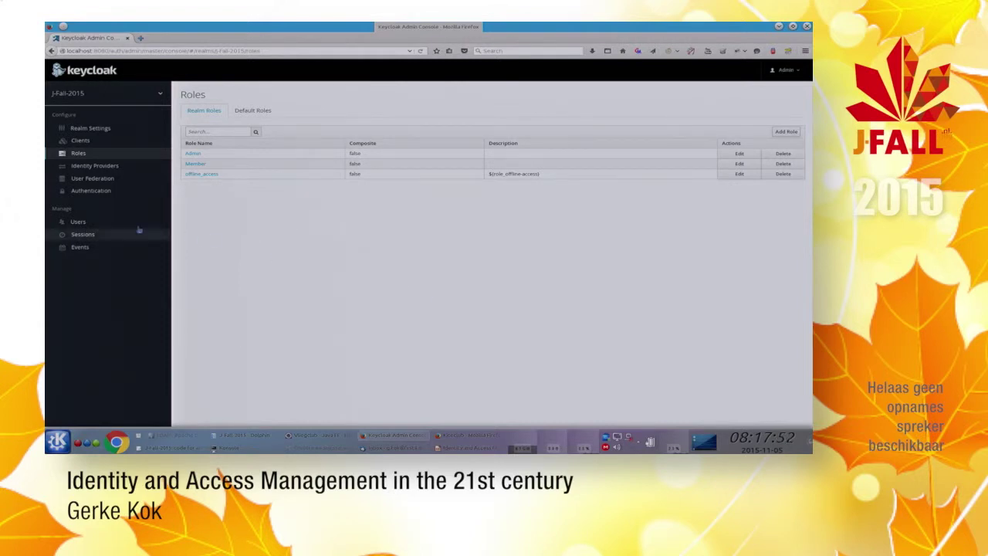
pyautogui.click(80, 222)
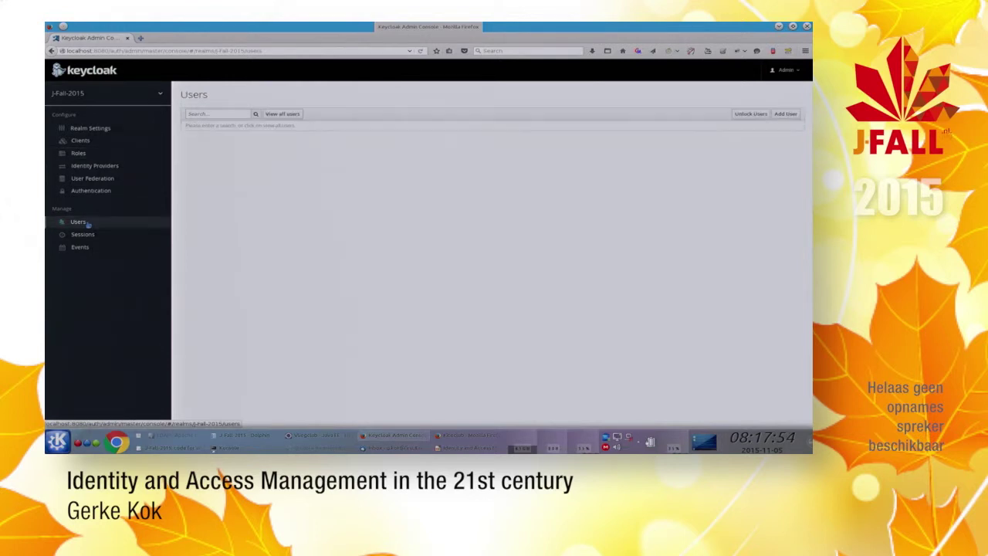
# Step: List all users, inspect the first user's realm role mappings, then switch to the Kiteclub app
pyautogui.click(276, 114)
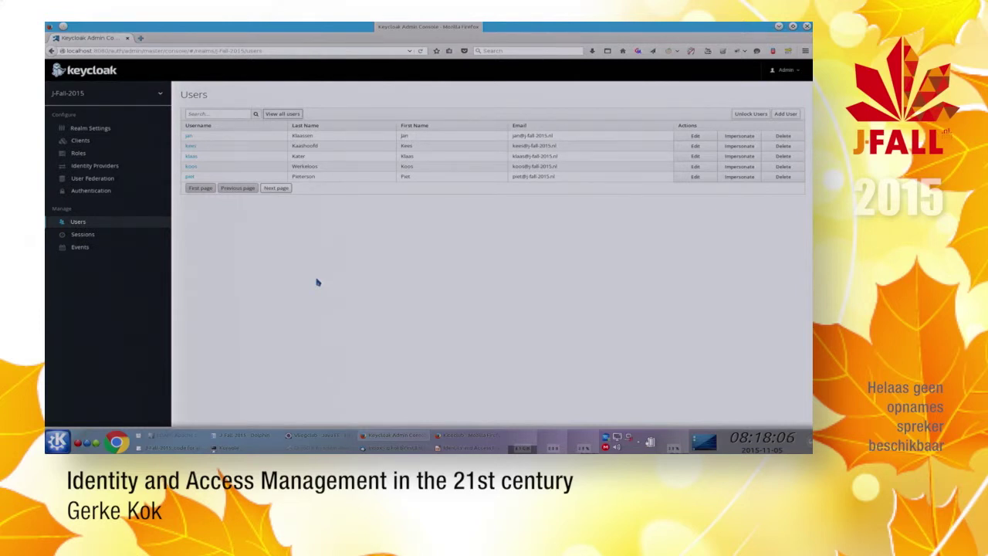
pyautogui.click(190, 136)
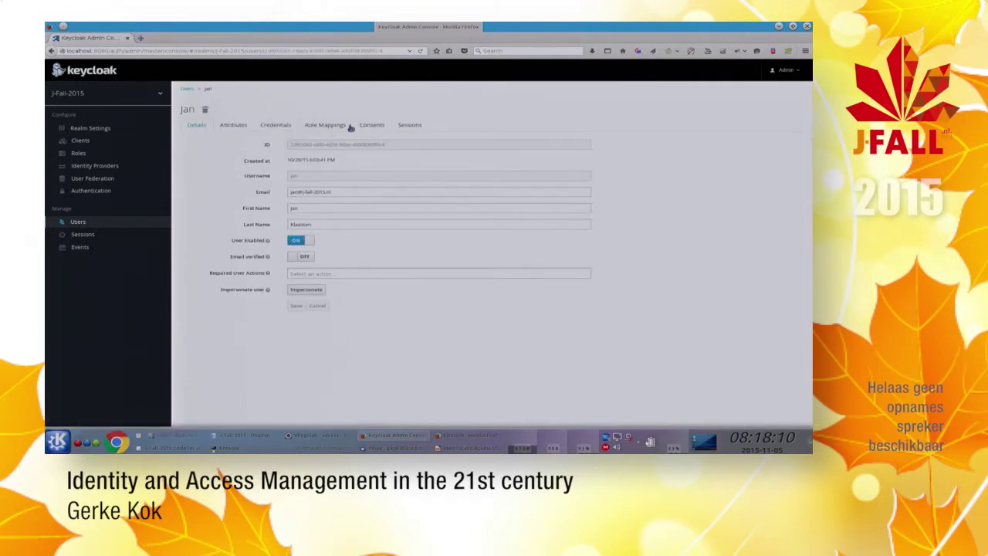
pyautogui.click(318, 128)
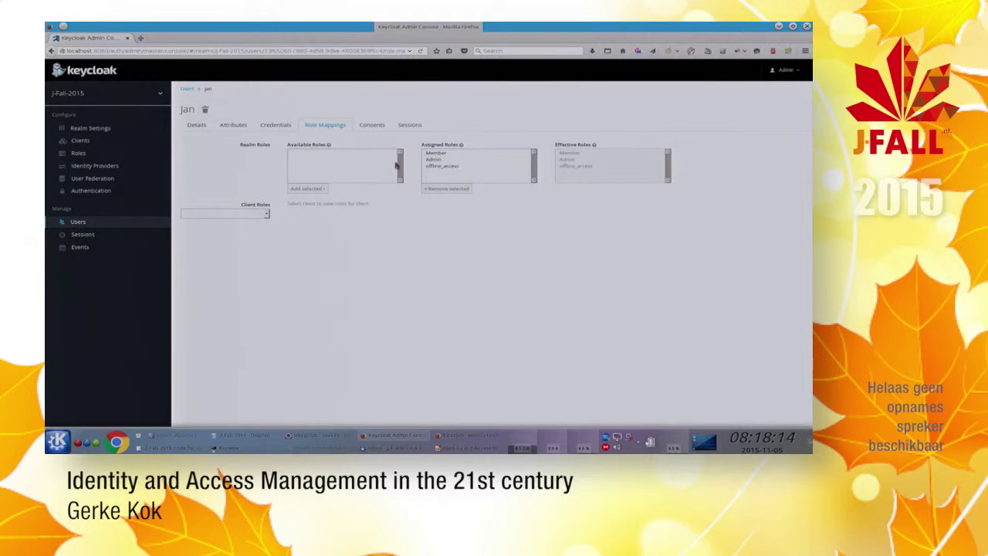
pyautogui.click(188, 88)
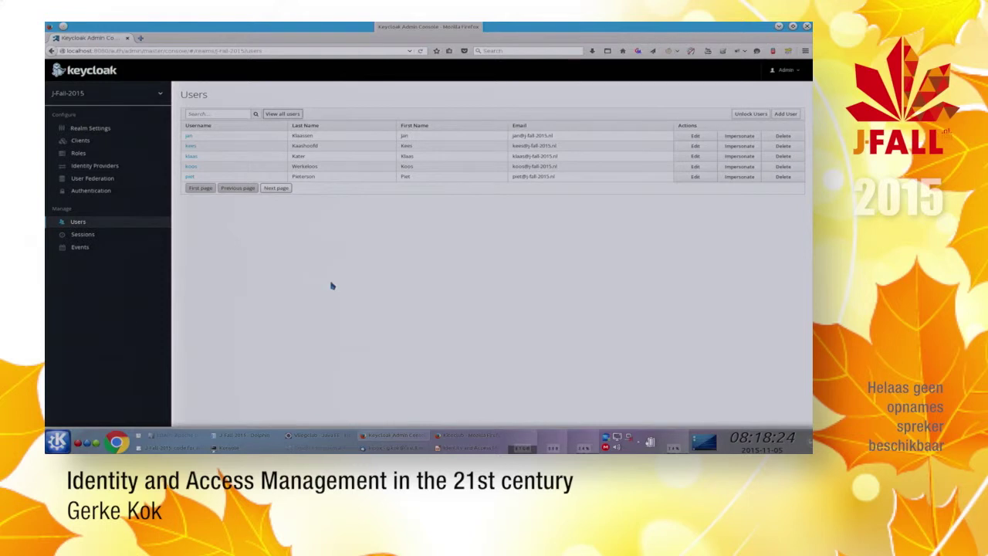
pyautogui.click(460, 438)
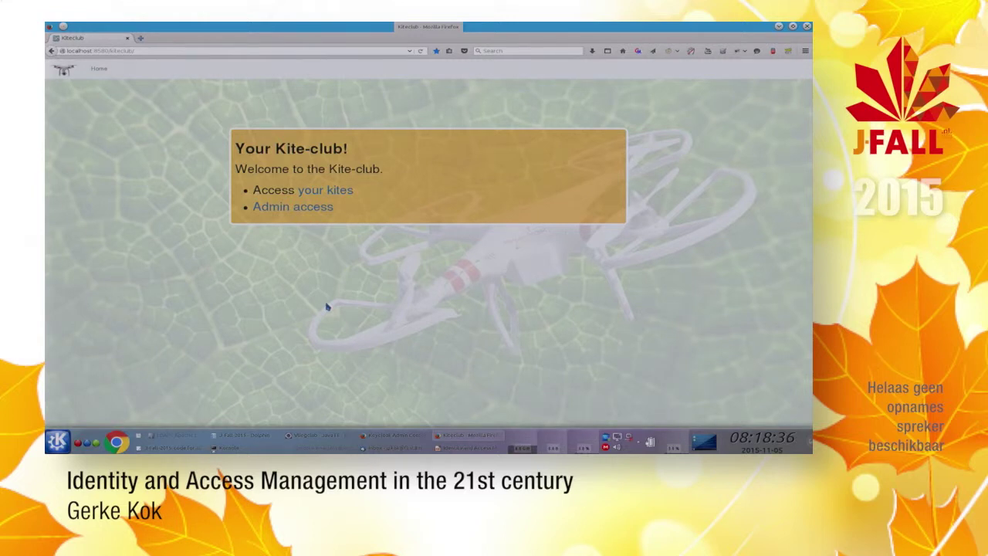
# Step: View the member's 'your kites' page and the admin list of all club kites, then go to Eclipse
pyautogui.click(330, 195)
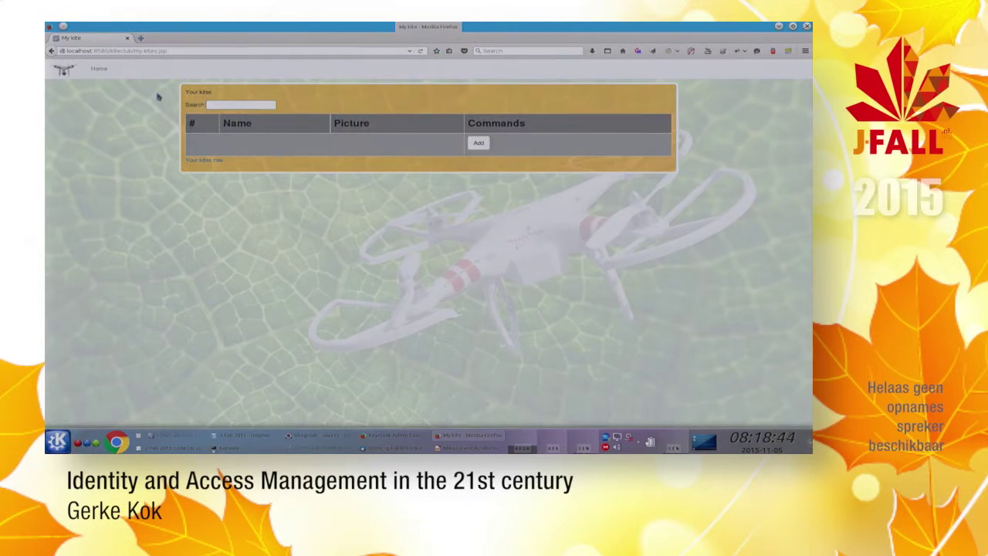
pyautogui.click(99, 70)
pyautogui.click(308, 207)
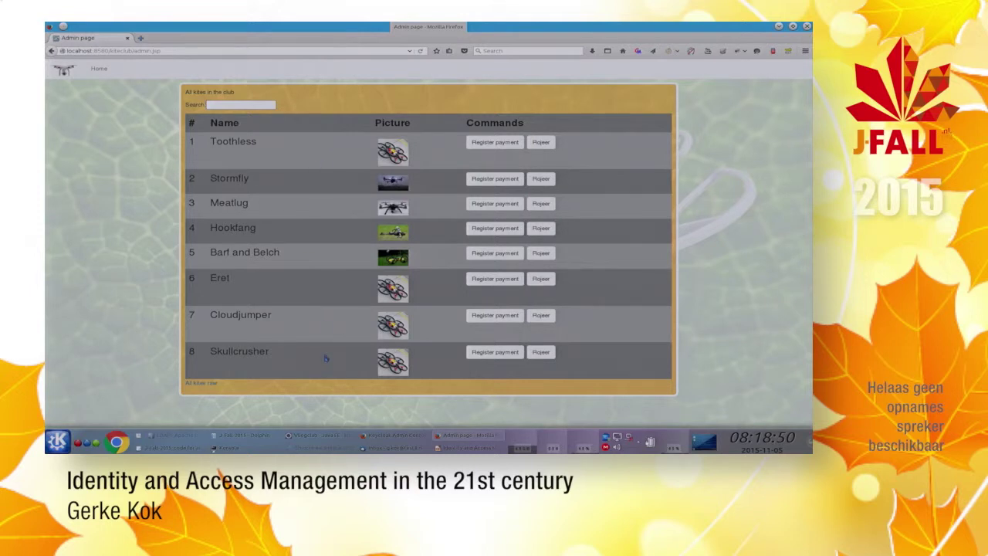
pyautogui.click(99, 69)
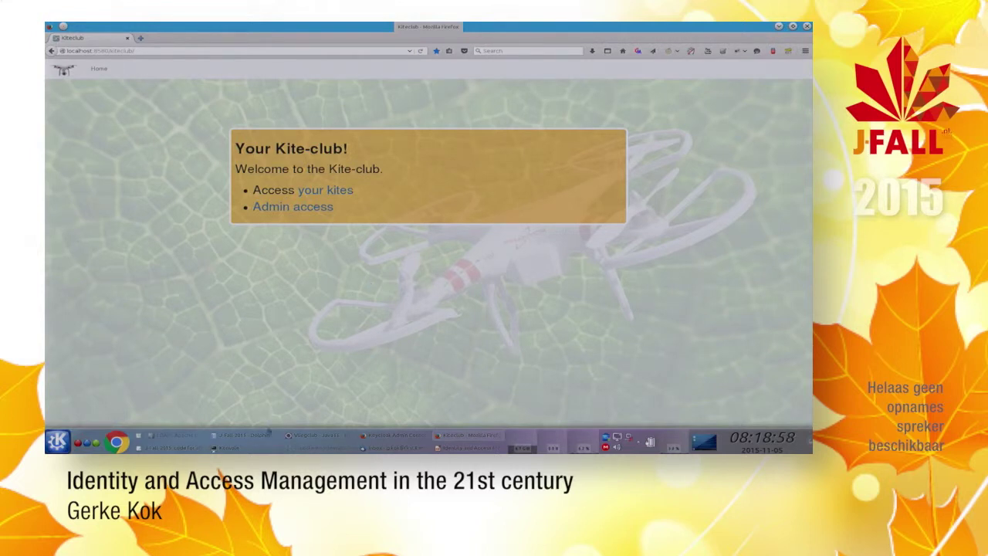
pyautogui.click(315, 438)
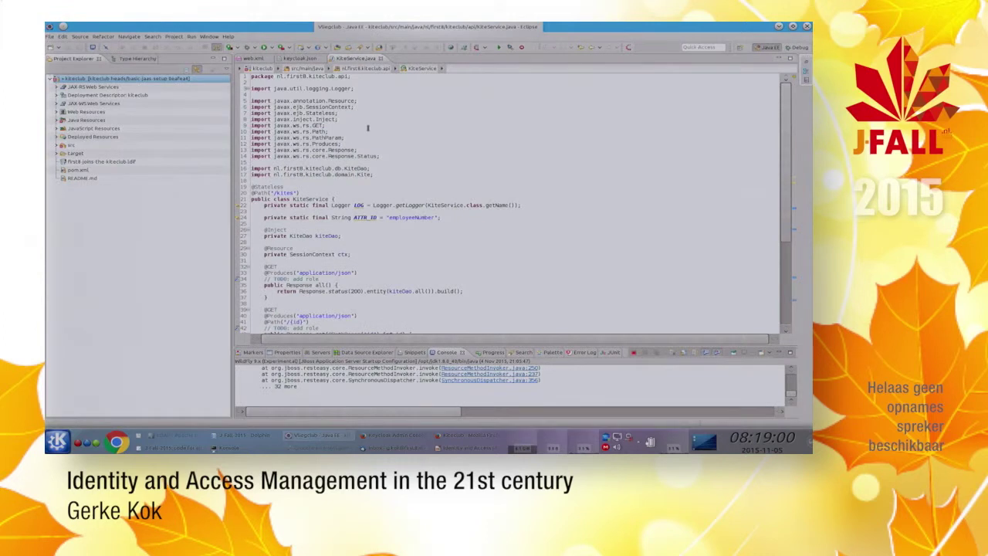
# Step: Copy the login-config block (KEYCLOAK auth-method, realm Kiteclub) from Kate into the end of web.xml
pyautogui.click(249, 60)
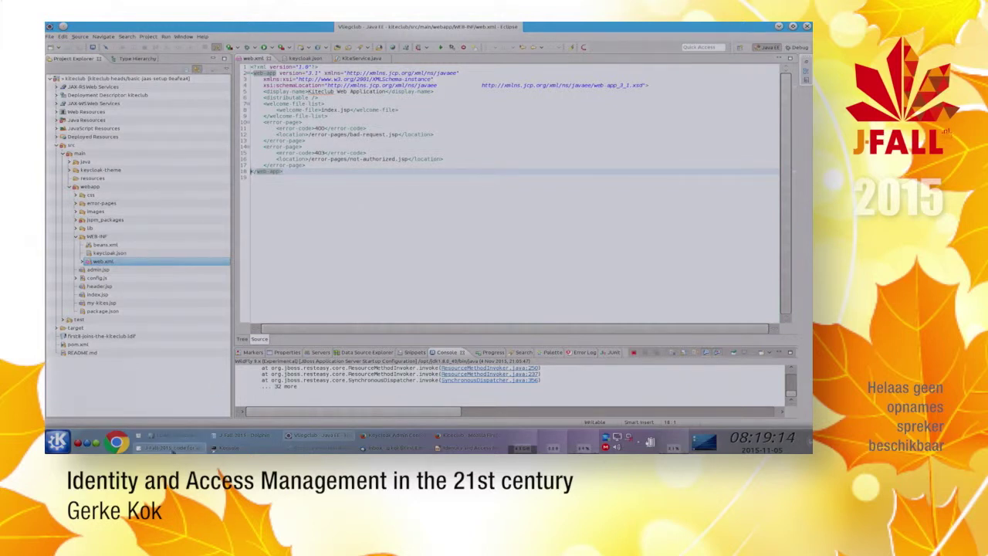
pyautogui.hotkey('alt', 'Tab')
pyautogui.scroll(15, 335, 262)
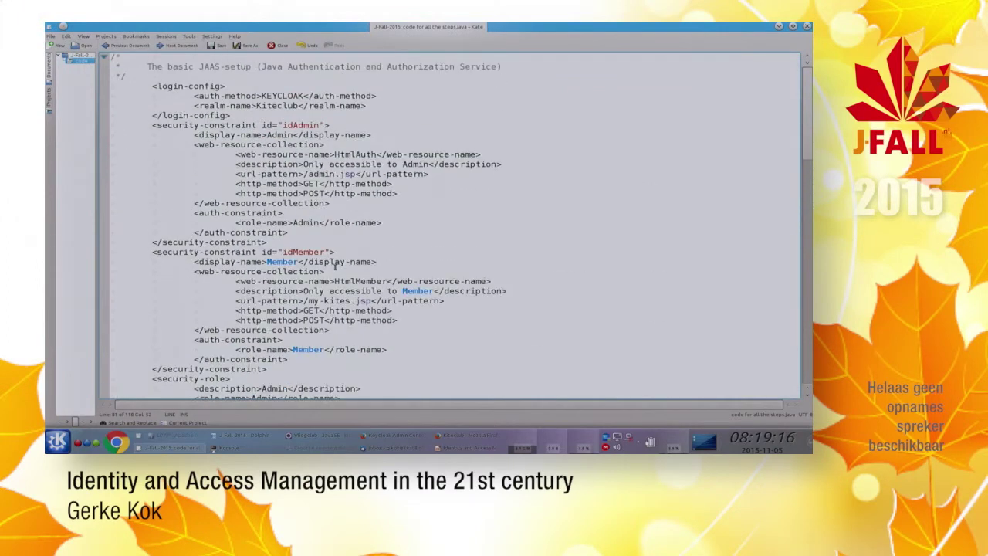
pyautogui.click(285, 86)
pyautogui.press('Home')
pyautogui.hotkey('shift', 'Down')
pyautogui.hotkey('shift', 'Down')
pyautogui.hotkey('shift', 'Down')
pyautogui.hotkey('shift', 'Down')
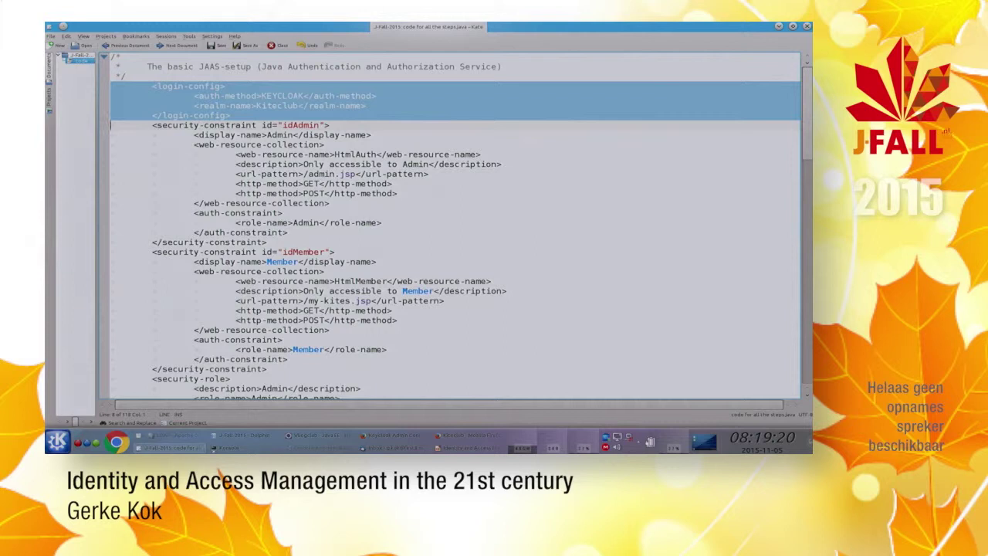
pyautogui.hotkey('ctrl', 'c')
pyautogui.hotkey('alt', 'Tab')
pyautogui.hotkey('ctrl', 'v')
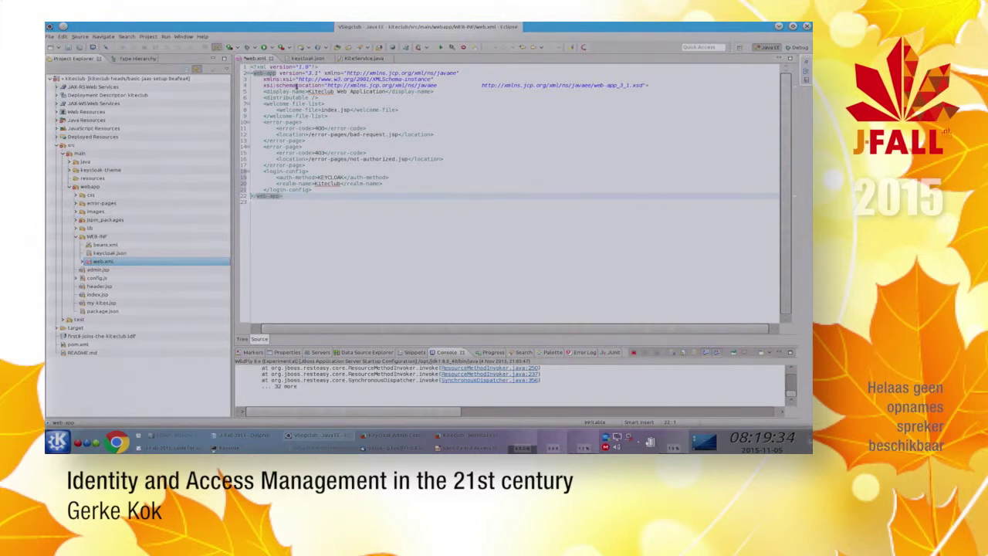
# Step: Paste security constraints limiting admin.jsp to Admin and my-kites.jsp to Member into web.xml
pyautogui.hotkey('alt', 'Tab')
pyautogui.hotkey('shift', 'Down')
pyautogui.hotkey('shift', 'Down')
pyautogui.hotkey('shift', 'Down')
pyautogui.hotkey('shift', 'Down')
pyautogui.hotkey('shift', 'Down')
pyautogui.hotkey('shift', 'Down')
pyautogui.hotkey('shift', 'Down')
pyautogui.hotkey('shift', 'Down')
pyautogui.hotkey('shift', 'Down')
pyautogui.hotkey('shift', 'Down')
pyautogui.hotkey('shift', 'Down')
pyautogui.hotkey('shift', 'Down')
pyautogui.hotkey('shift', 'Down')
pyautogui.hotkey('shift', 'Down')
pyautogui.hotkey('shift', 'Down')
pyautogui.hotkey('shift', 'Down')
pyautogui.hotkey('shift', 'Down')
pyautogui.hotkey('shift', 'Down')
pyautogui.hotkey('shift', 'Down')
pyautogui.hotkey('shift', 'Down')
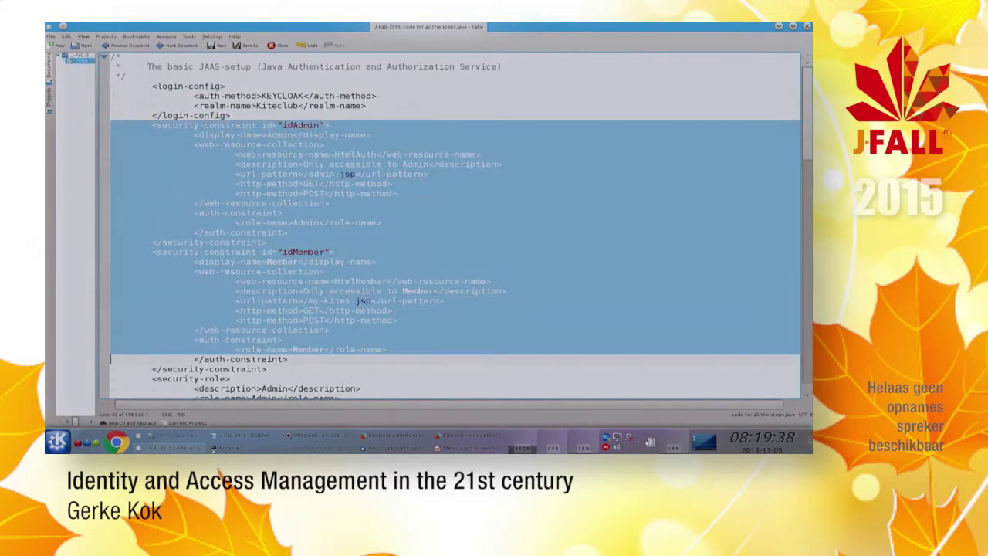
pyautogui.hotkey('shift', 'Down')
pyautogui.hotkey('shift', 'Down')
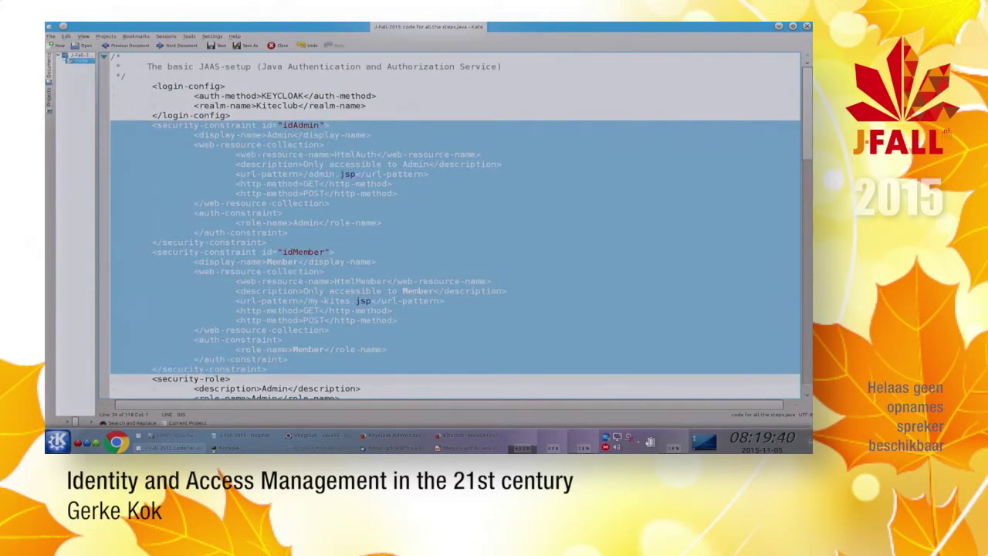
pyautogui.hotkey('alt', 'Tab')
pyautogui.hotkey('ctrl', 'v')
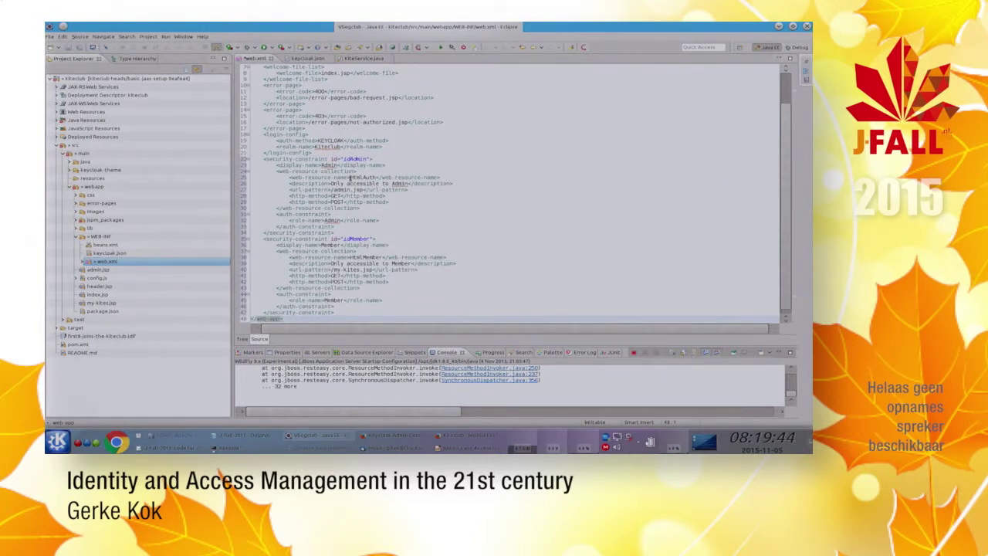
pyautogui.doubleClick(327, 222)
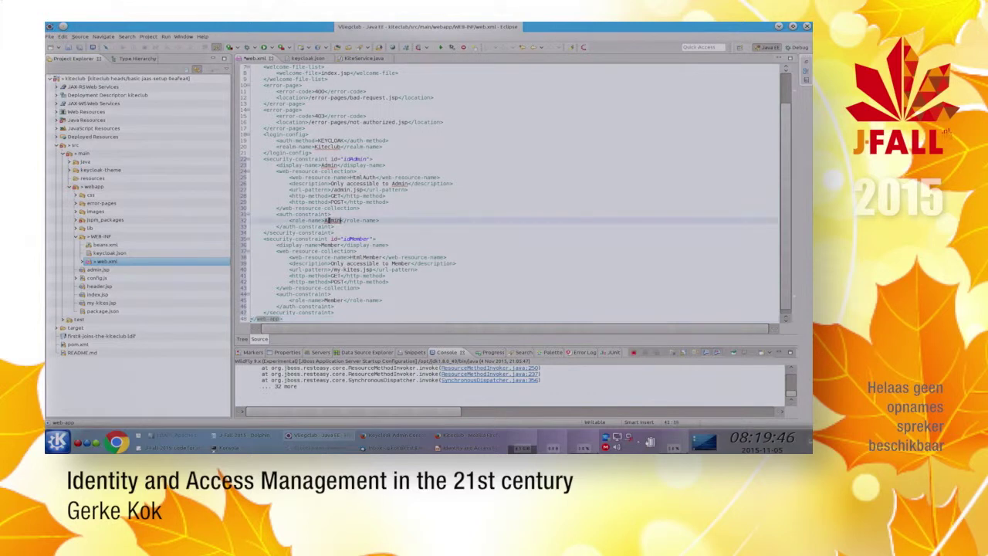
pyautogui.click(337, 190)
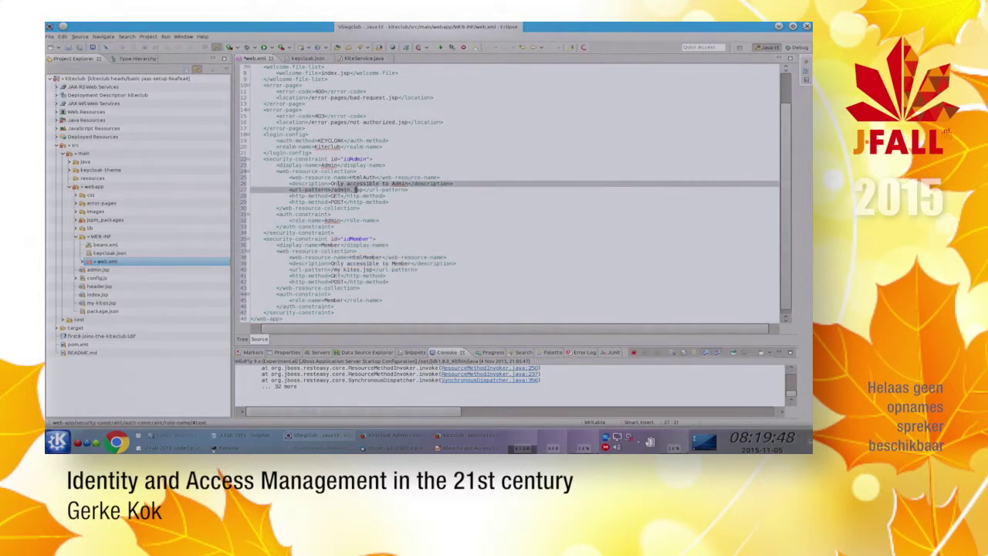
pyautogui.scroll(-1, 350, 274)
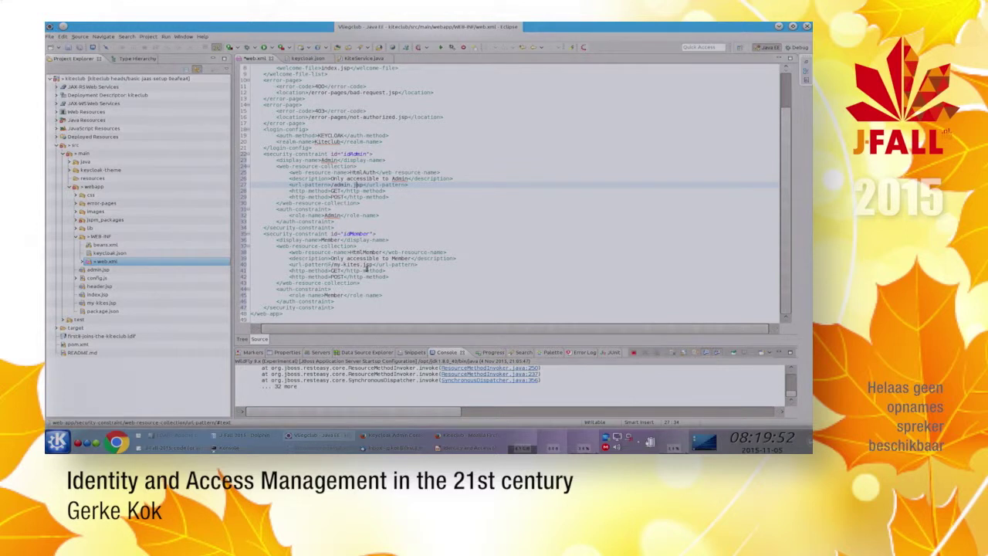
# Step: Copy the Admin and Member security-role blocks from Kate into web.xml
pyautogui.hotkey('alt', 'Tab')
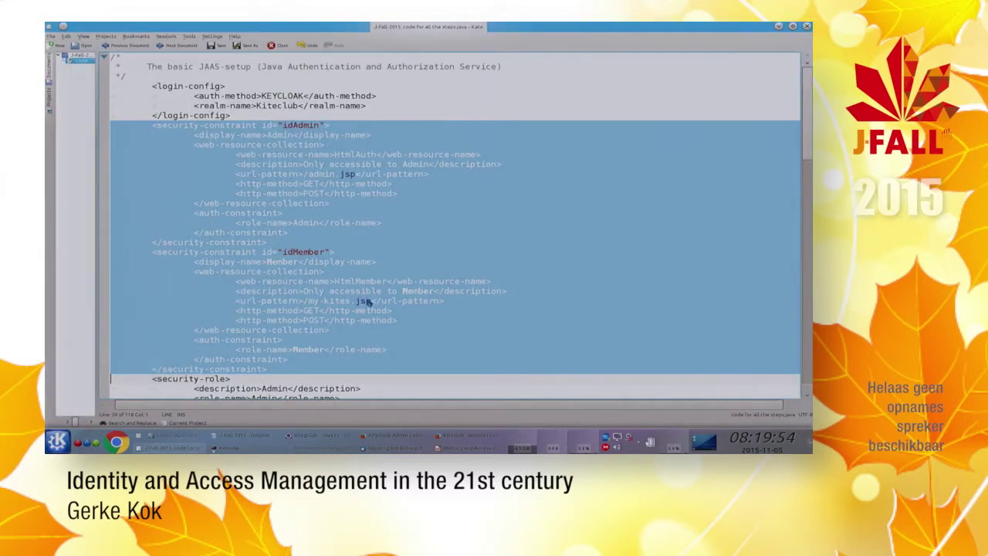
pyautogui.press('Down')
pyautogui.press('Down')
pyautogui.press('Down')
pyautogui.press('Down')
pyautogui.press('Down')
pyautogui.press('Down')
pyautogui.press('Down')
pyautogui.press('Down')
pyautogui.hotkey('shift', 'Up')
pyautogui.hotkey('shift', 'Up')
pyautogui.hotkey('shift', 'Up')
pyautogui.hotkey('shift', 'Up')
pyautogui.hotkey('shift', 'Up')
pyautogui.hotkey('shift', 'Down')
pyautogui.hotkey('shift', 'Down')
pyautogui.hotkey('shift', 'Down')
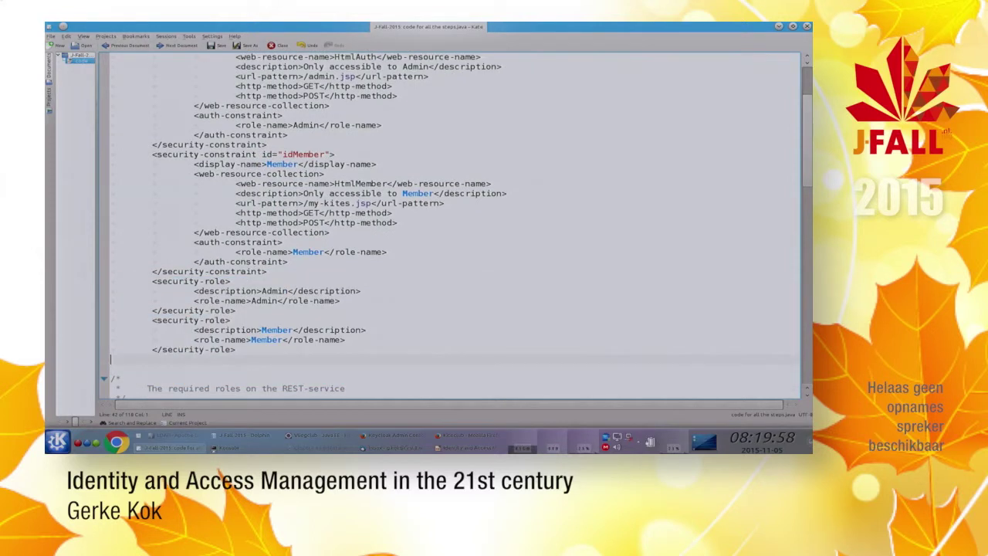
pyautogui.hotkey('alt', 'Tab')
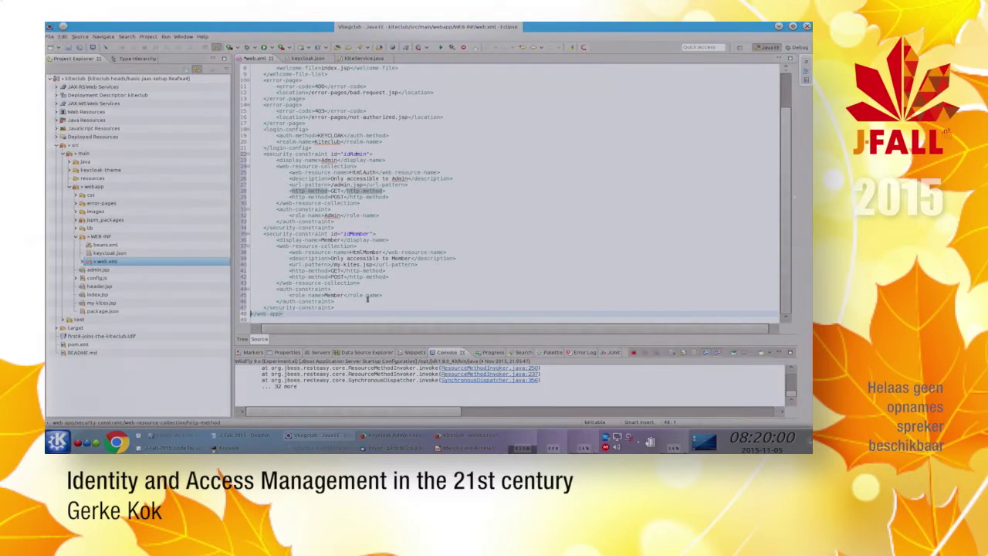
pyautogui.hotkey('ctrl', 'v')
pyautogui.press('Up')
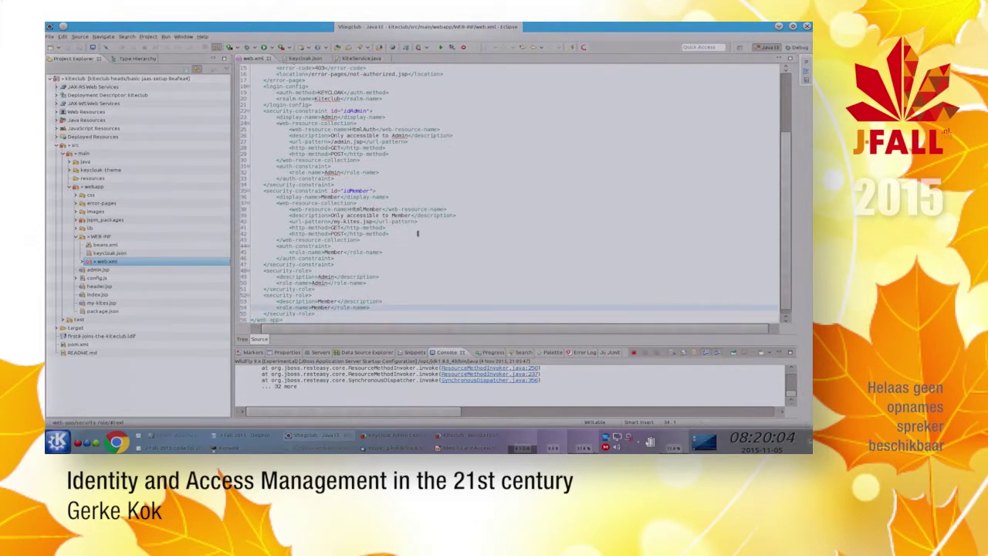
# Step: Start the WildFly 9.0.1 server from the Servers view to redeploy kiteclub.war
pyautogui.click(314, 353)
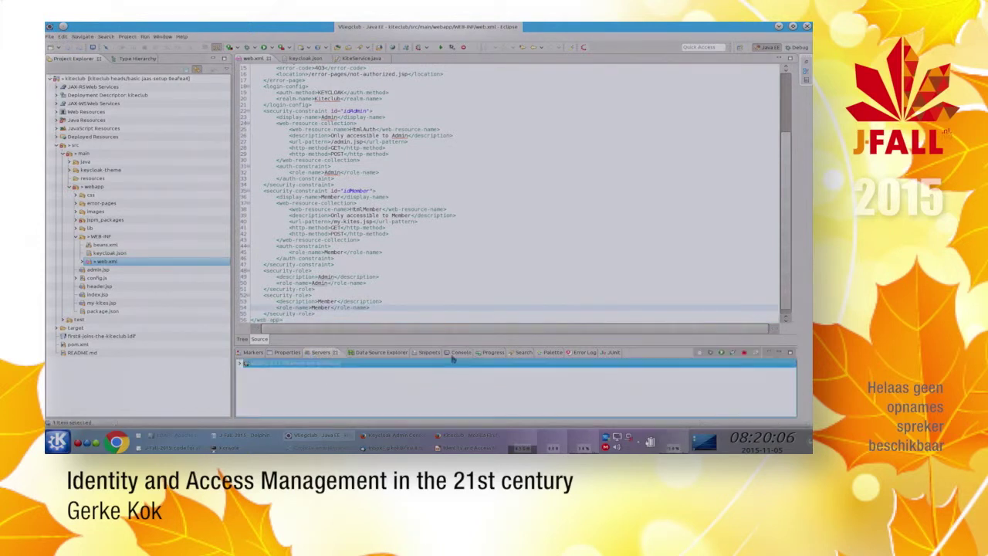
pyautogui.moveTo(447, 345); pyautogui.dragTo(448, 366)
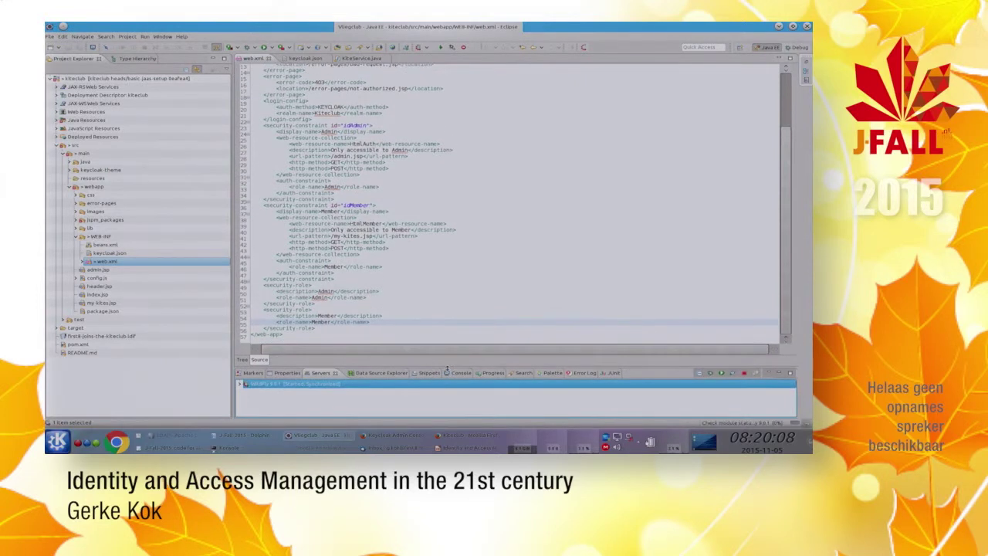
pyautogui.click(722, 374)
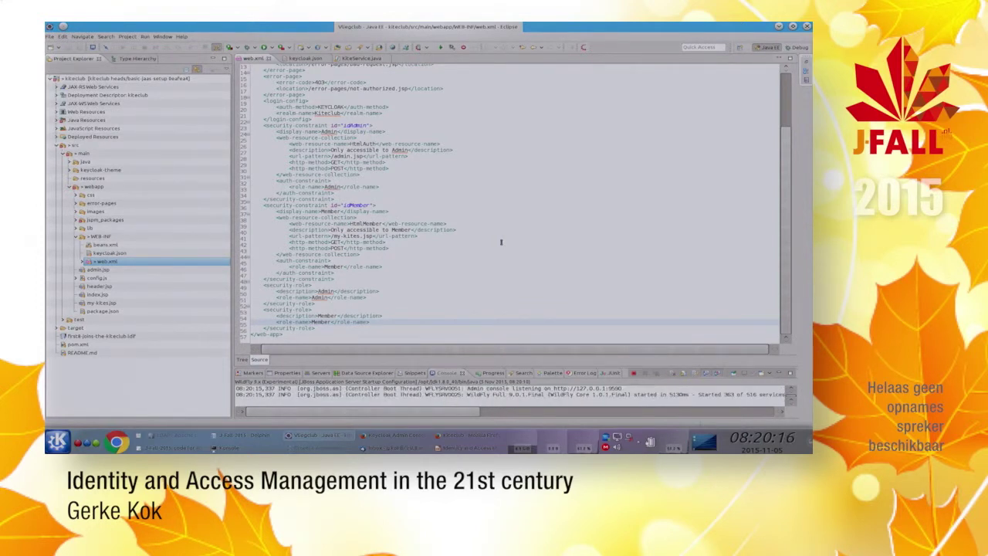
pyautogui.hotkey('alt', 'Tab')
pyautogui.hotkey('alt', 'Tab')
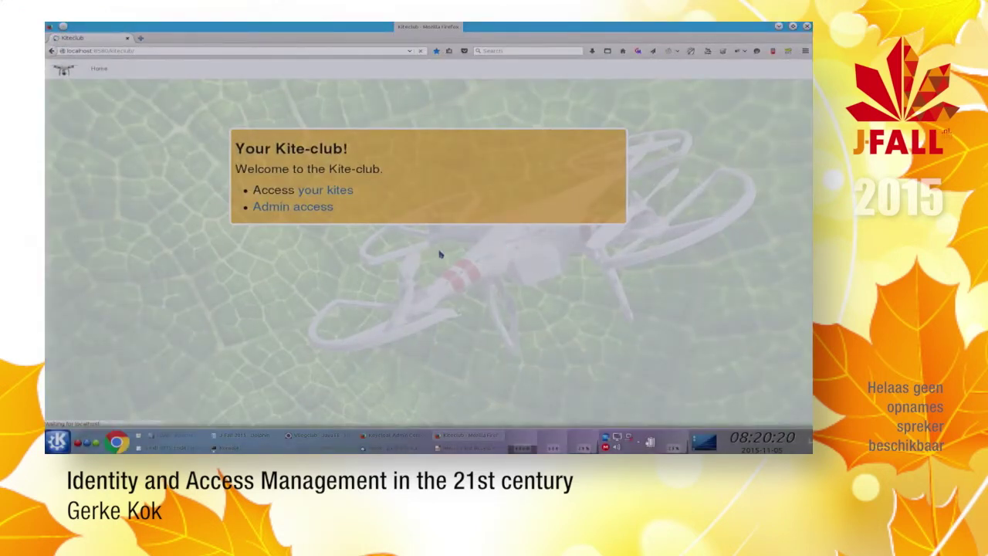
# Step: Open 'your kites' and log in on the Keycloak form with the member's username and password
pyautogui.click(346, 191)
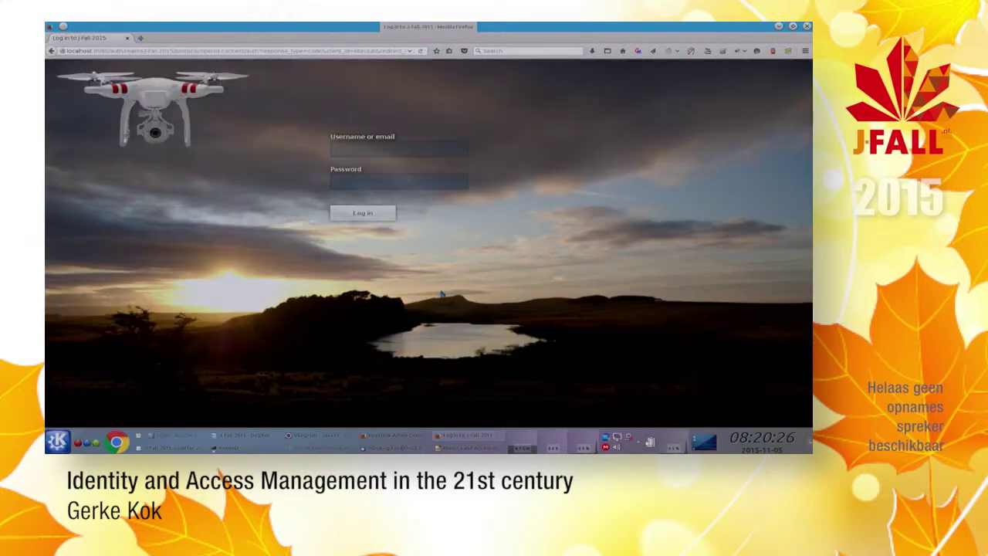
pyautogui.press('Tab')
pyautogui.press('Return')
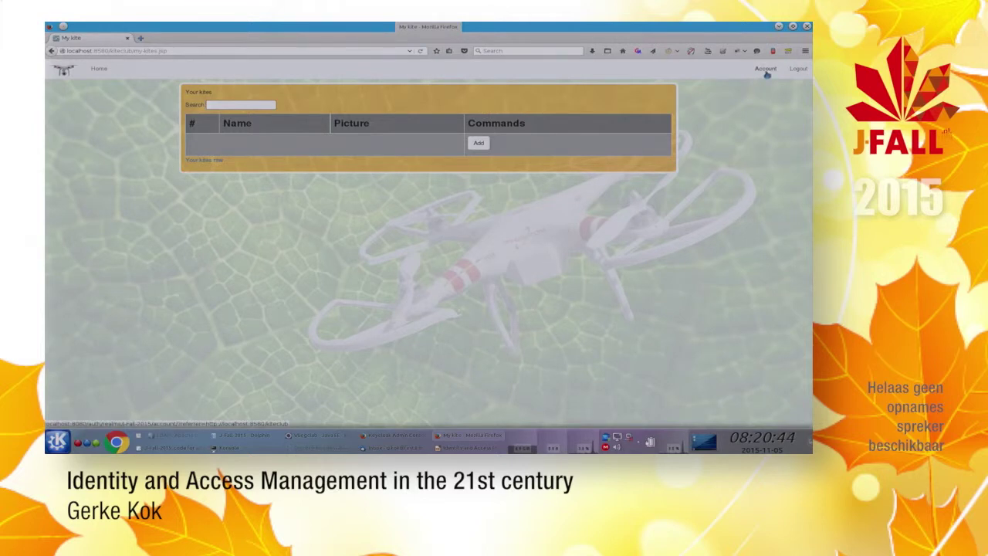
pyautogui.click(765, 70)
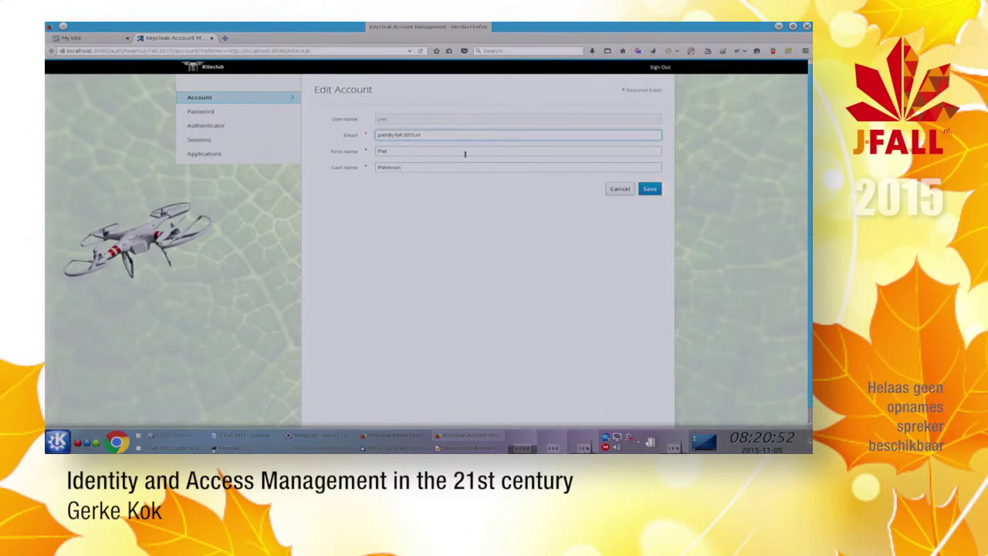
pyautogui.click(202, 112)
pyautogui.click(214, 130)
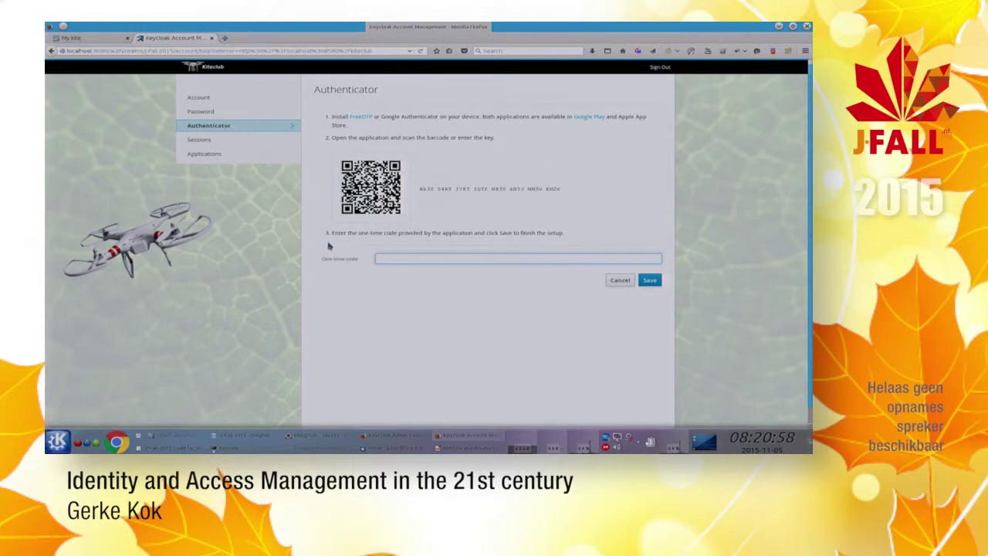
pyautogui.click(233, 139)
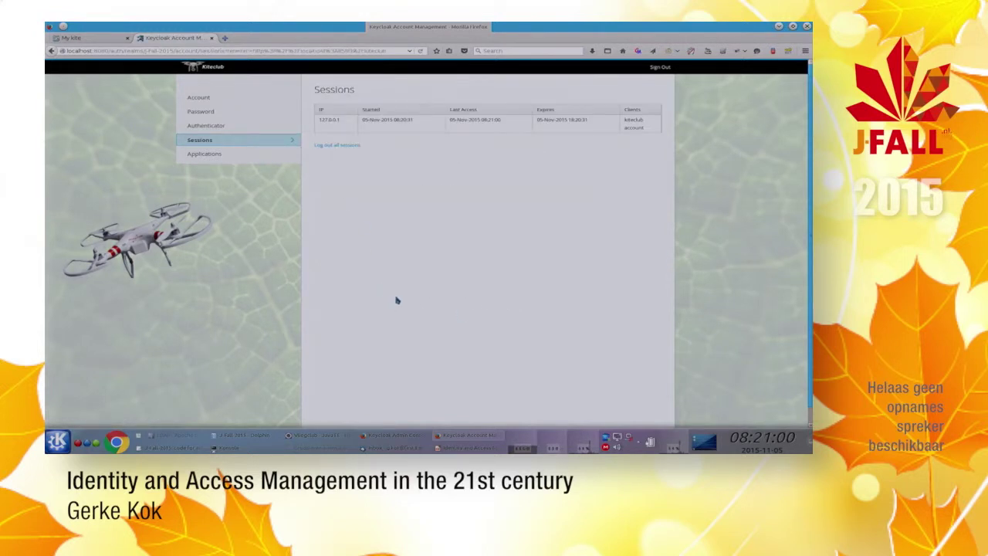
pyautogui.click(196, 155)
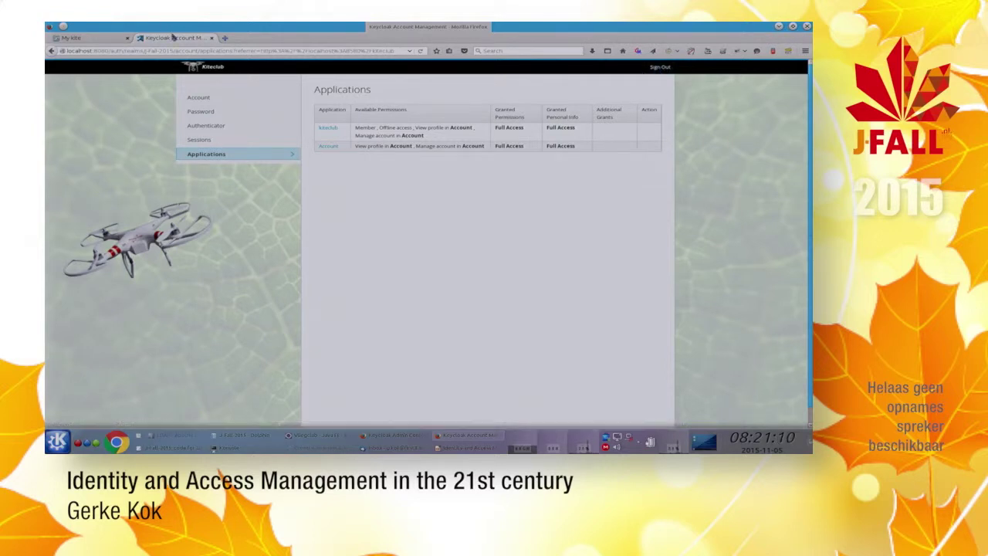
pyautogui.middleClick(175, 39)
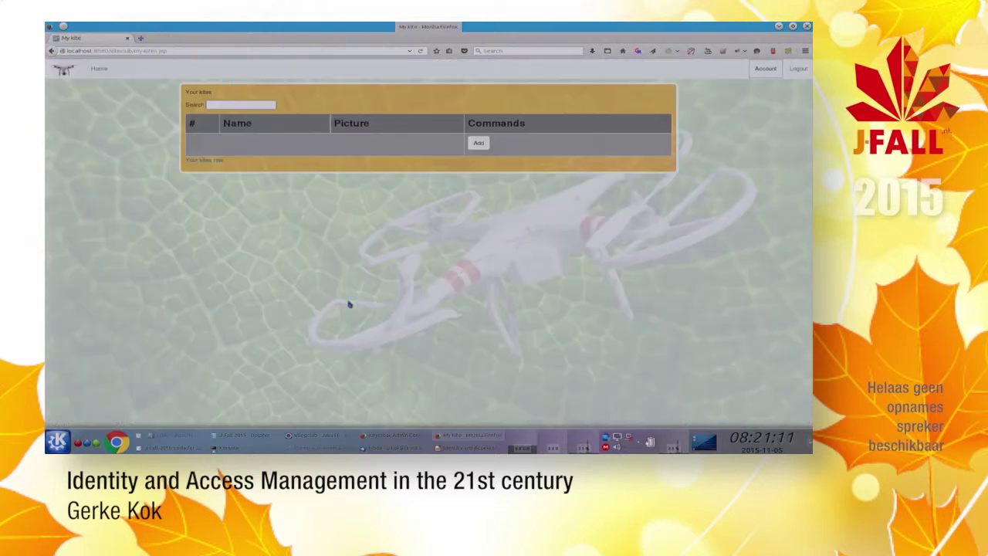
# Step: Try Admin access as the member, go back, and log the member out
pyautogui.click(99, 69)
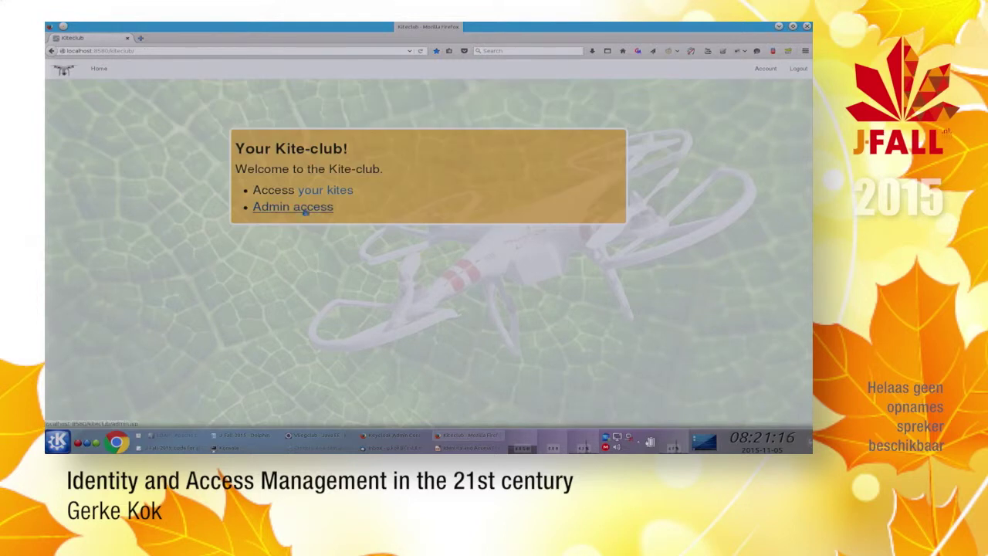
pyautogui.click(306, 208)
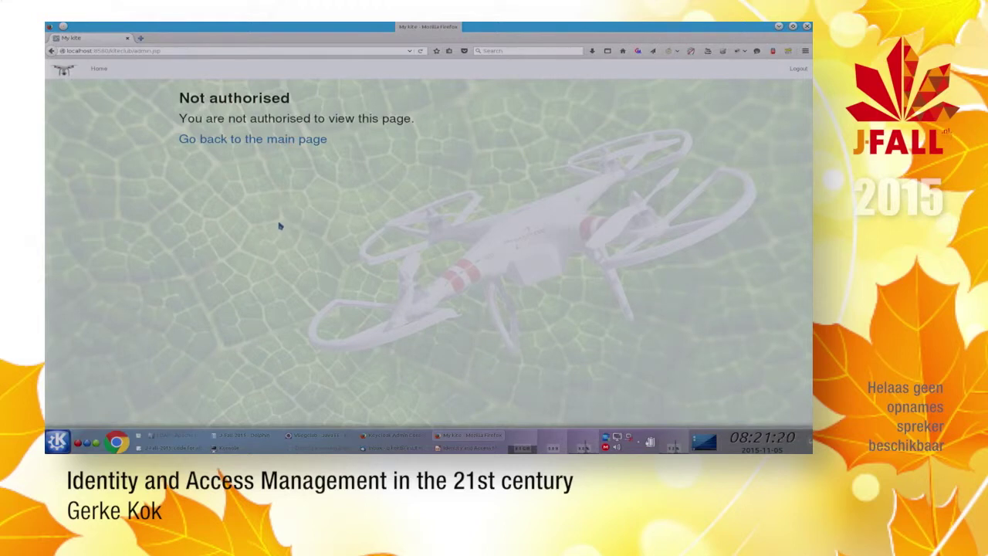
pyautogui.click(270, 146)
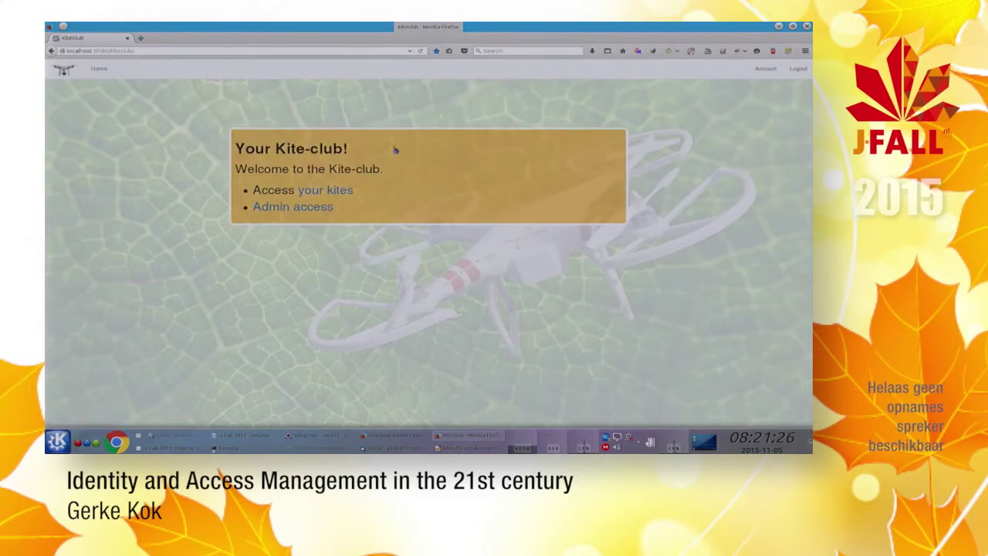
pyautogui.click(798, 70)
# Step: Log in as administrator via Admin access, open 'All kites raw' in a background tab, return home
pyautogui.click(296, 208)
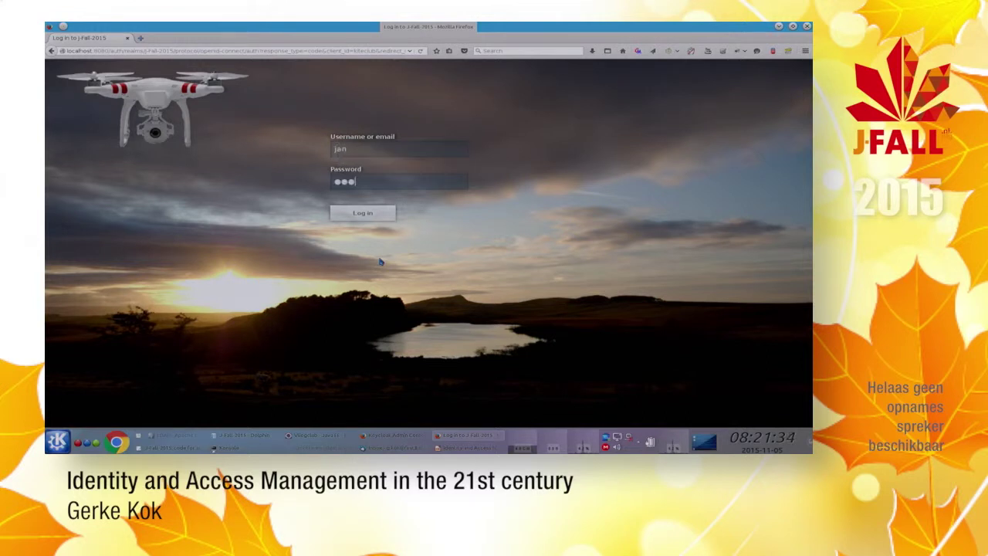
pyautogui.press('Return')
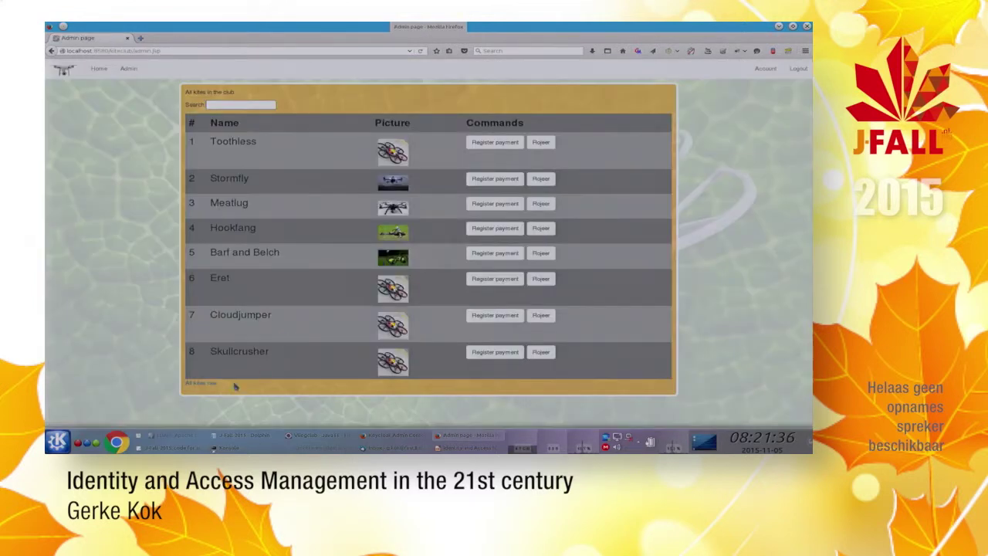
pyautogui.middleClick(202, 384)
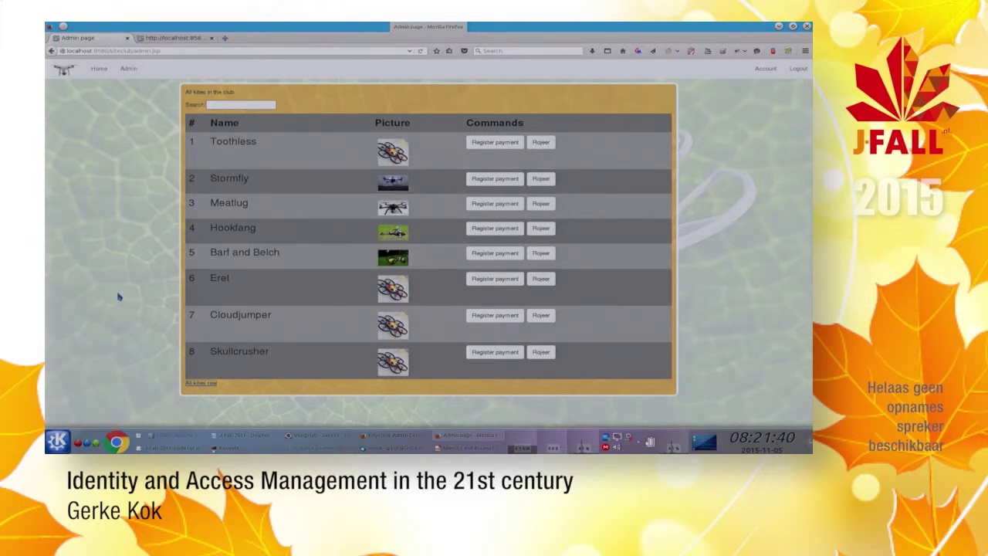
pyautogui.click(97, 69)
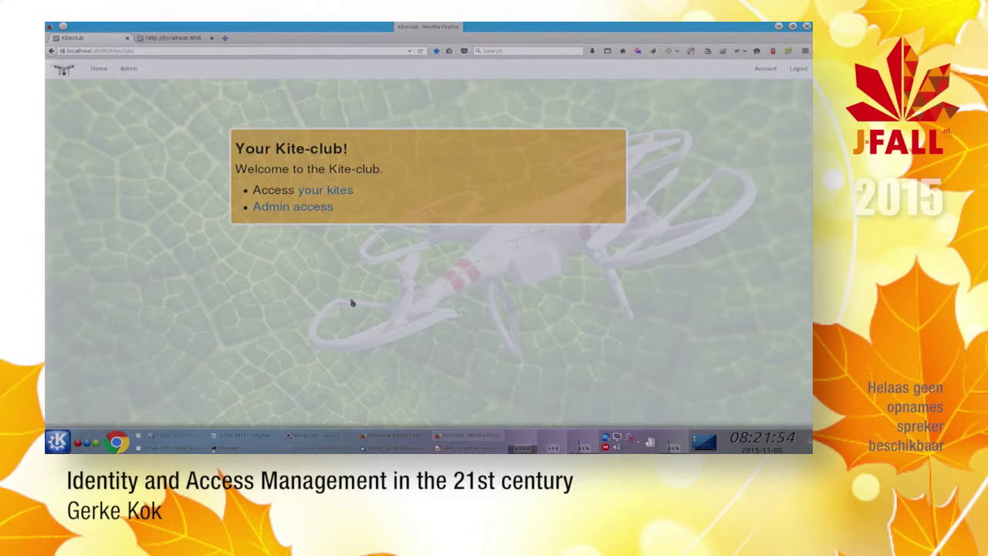
pyautogui.click(394, 435)
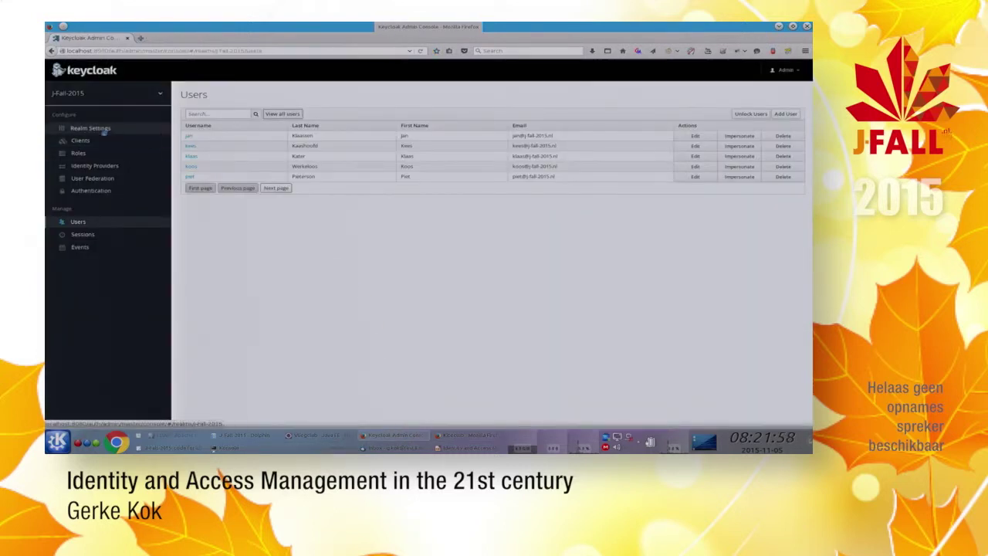
# Step: Generate kiteclub's Installation config in Keycloak JSON format and select all of its text
pyautogui.click(92, 128)
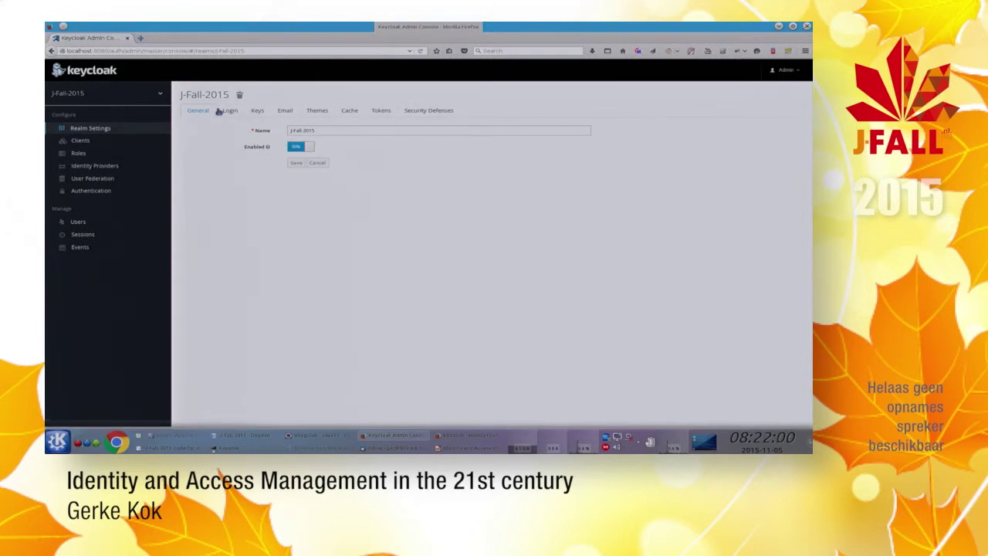
pyautogui.click(79, 141)
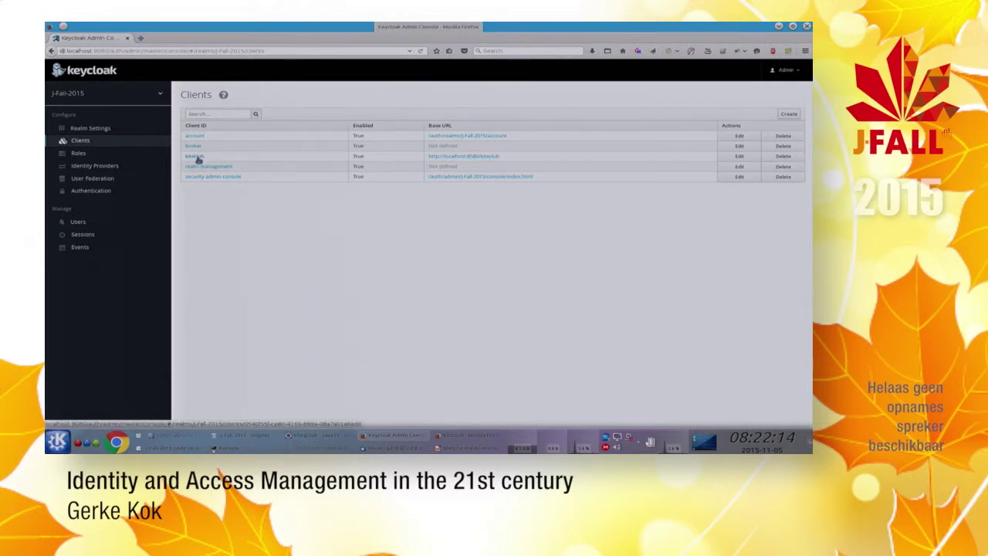
pyautogui.click(195, 157)
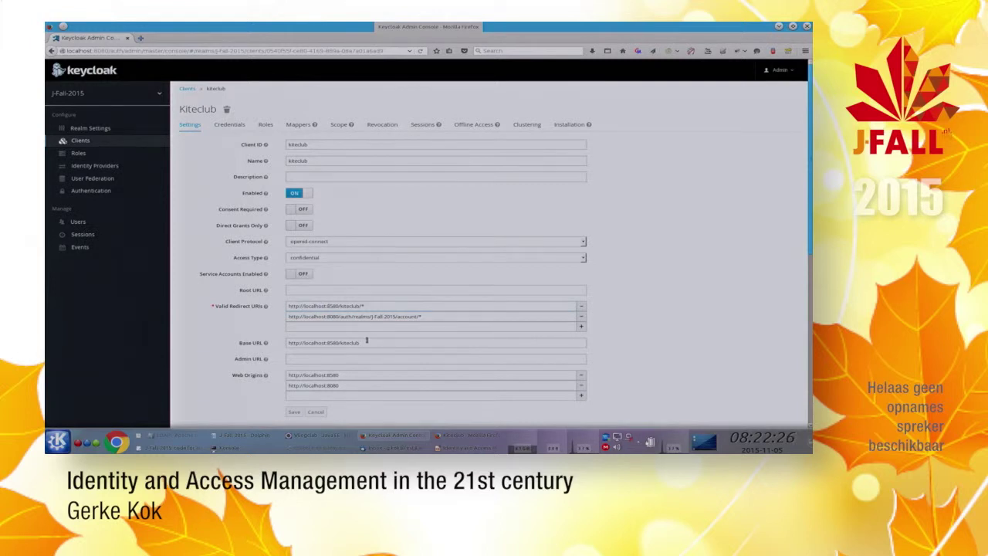
pyautogui.click(573, 126)
pyautogui.click(296, 145)
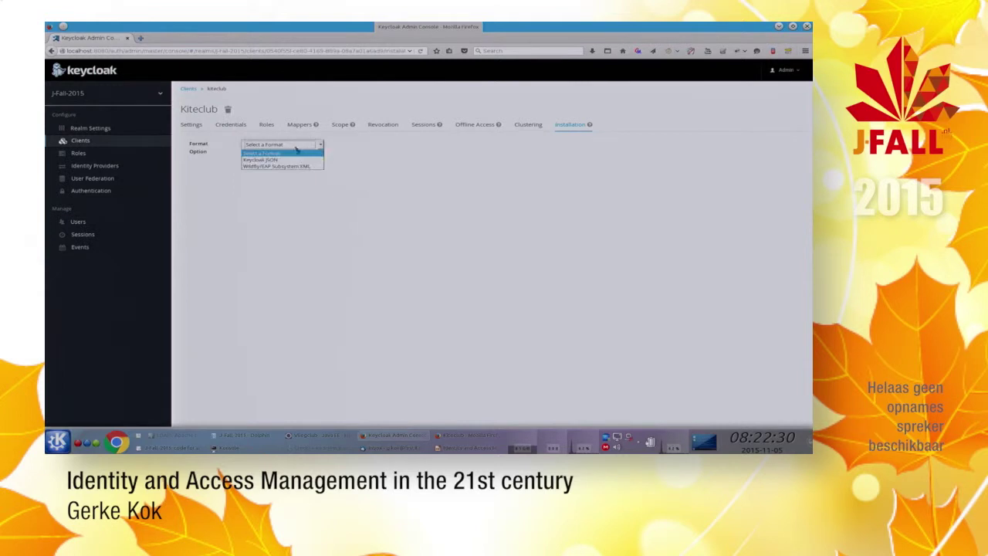
pyautogui.click(285, 160)
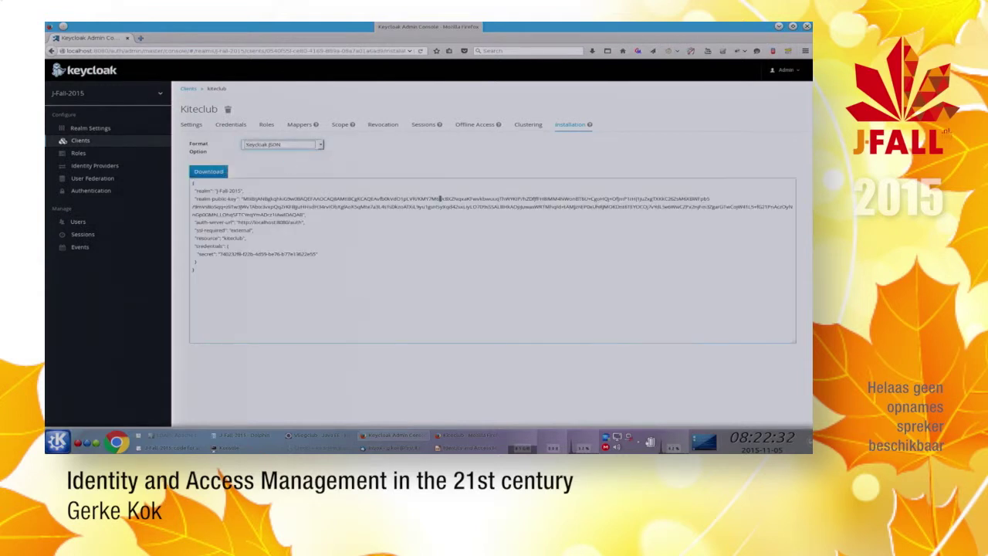
pyautogui.moveTo(236, 290); pyautogui.dragTo(197, 181)
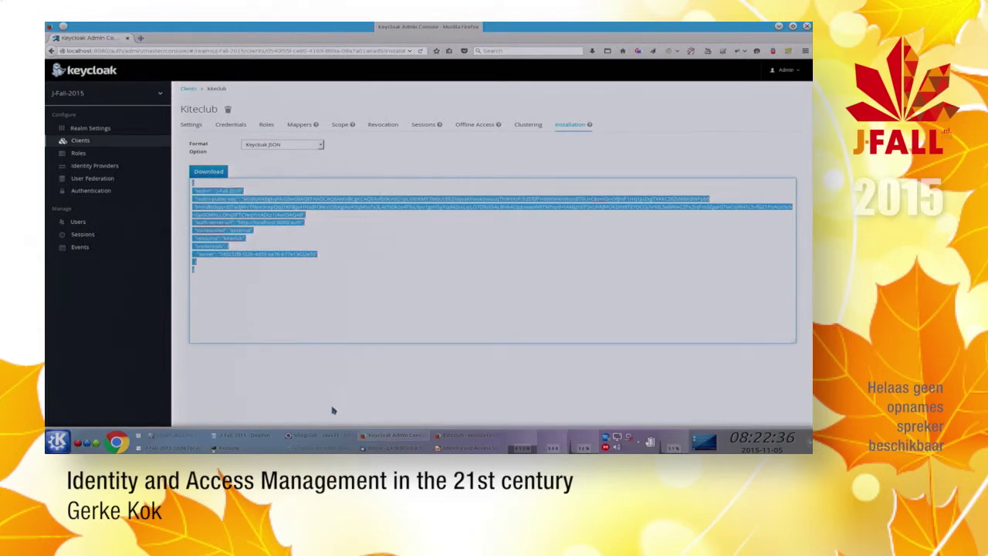
pyautogui.click(313, 435)
# Step: Open the project's WEB-INF/keycloak.json with the J-Fall-2015 kiteclub adapter config, then return to the Kite-club page
pyautogui.hotkey('ctrl', 'shift', 'r')
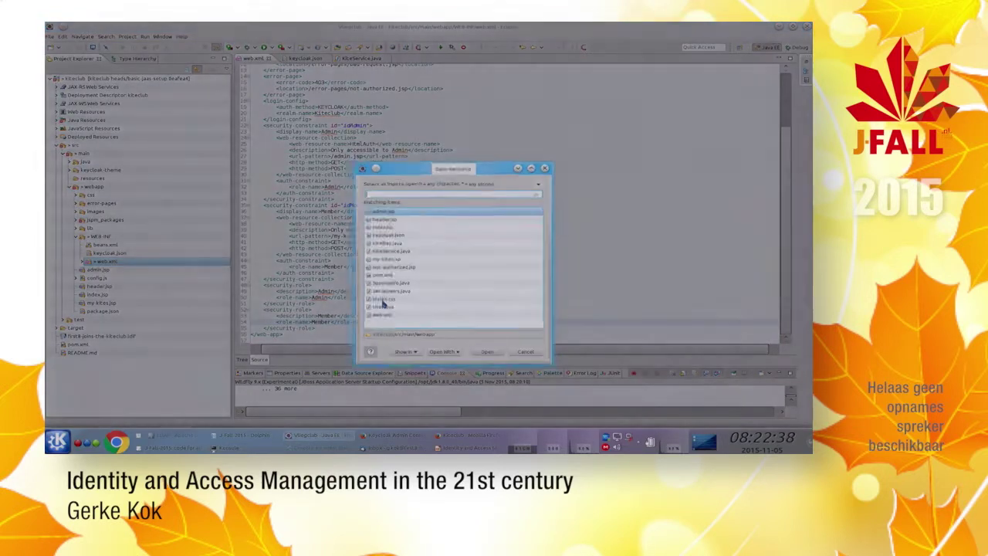
pyautogui.write('key')
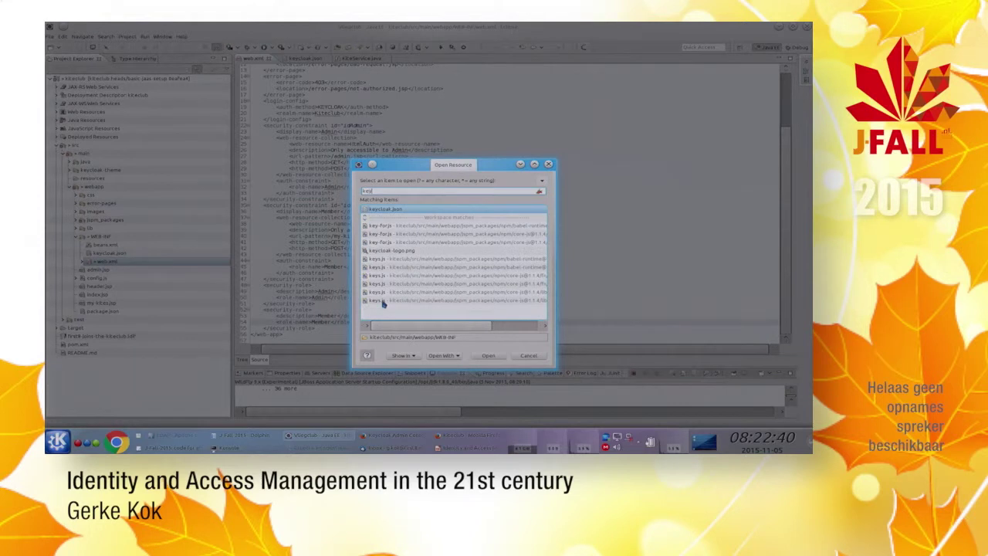
pyautogui.press('Return')
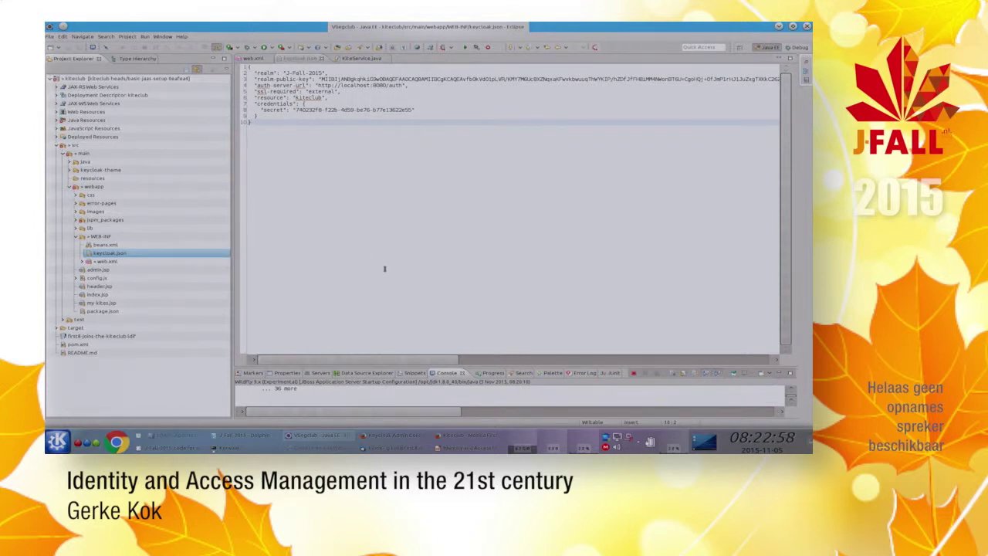
pyautogui.hotkey('alt', 'Tab')
pyautogui.hotkey('alt', 'Tab')
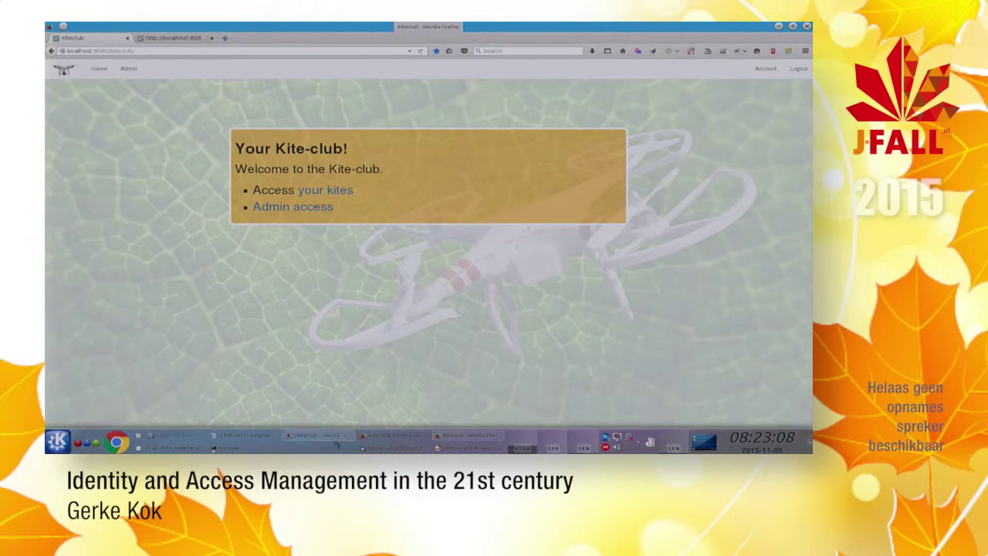
# Step: Show the kiteclub client's Mappers tab in the admin console, then go back to keycloak.json in Eclipse
pyautogui.click(393, 436)
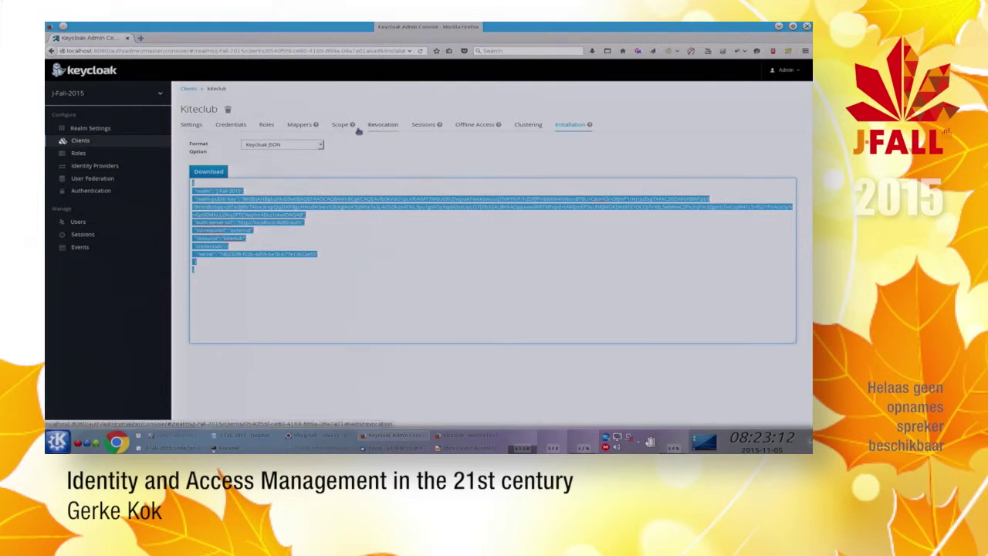
pyautogui.click(298, 128)
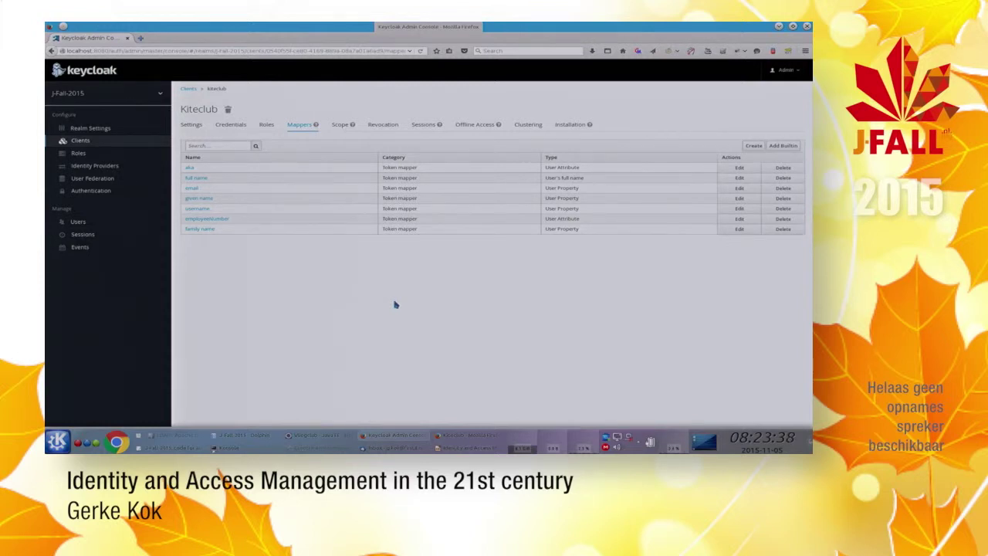
pyautogui.hotkey('alt', 'Tab')
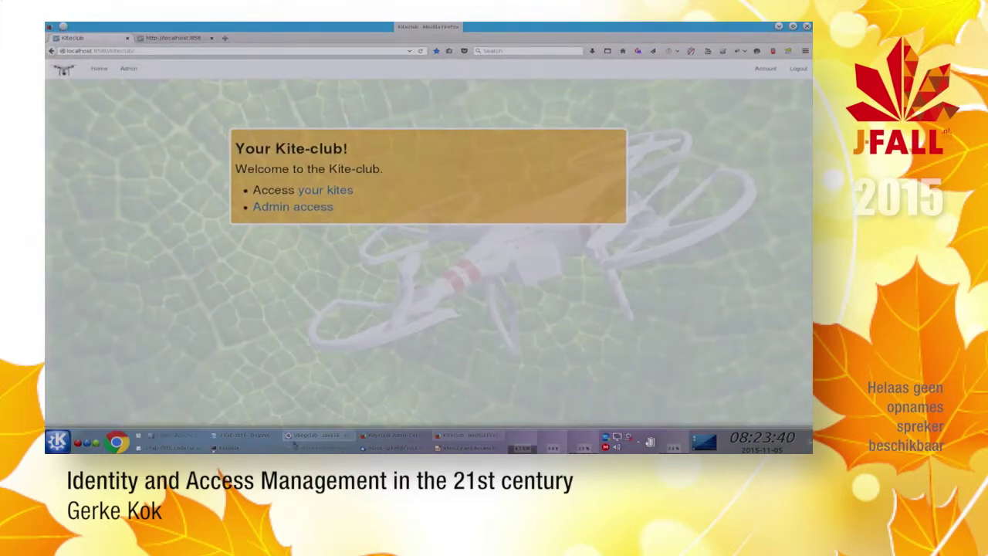
pyautogui.click(288, 437)
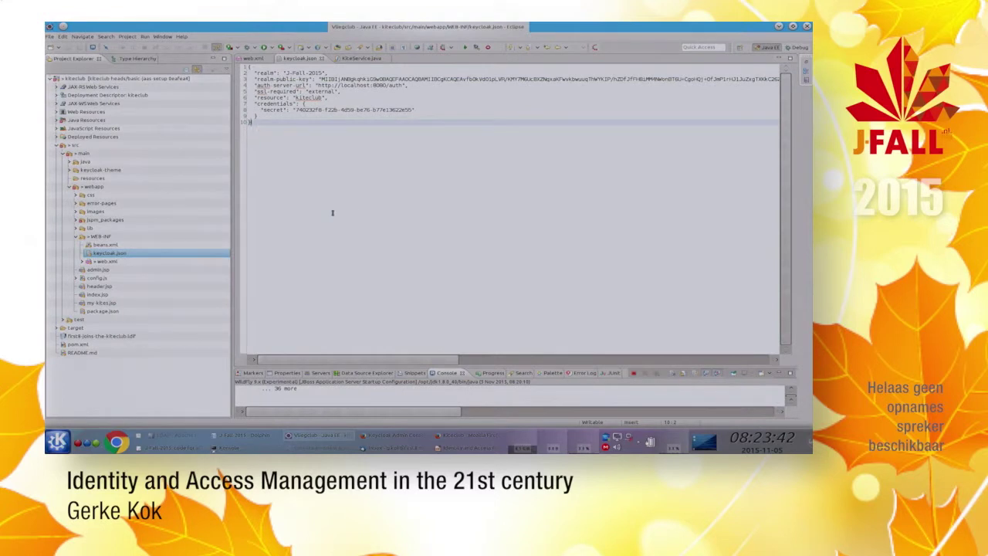
# Step: Copy the commented my-kites li markup line from the Kate code notes
pyautogui.click(178, 438)
pyautogui.scroll(1, 340, 263)
pyautogui.scroll(-5, 339, 263)
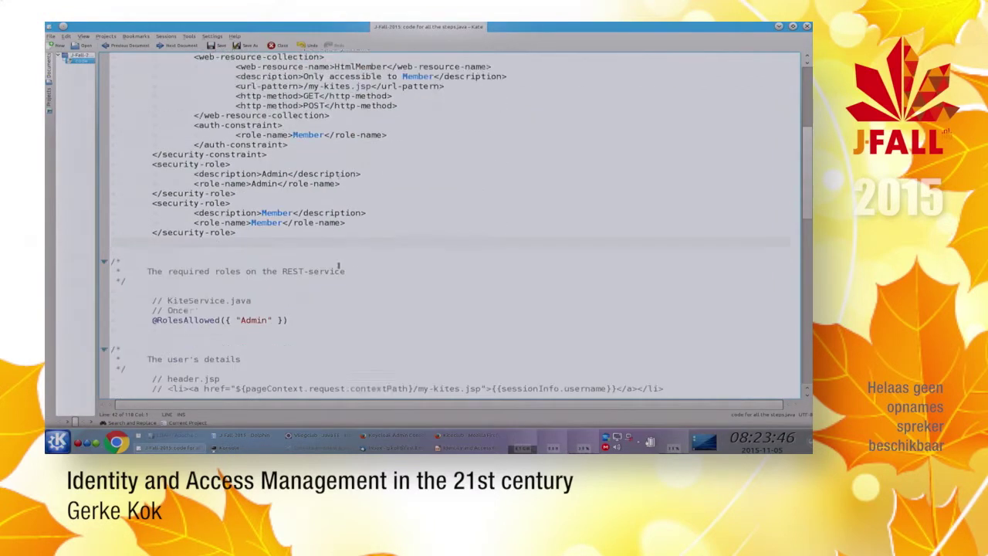
pyautogui.scroll(-3, 337, 265)
pyautogui.scroll(-9, 337, 265)
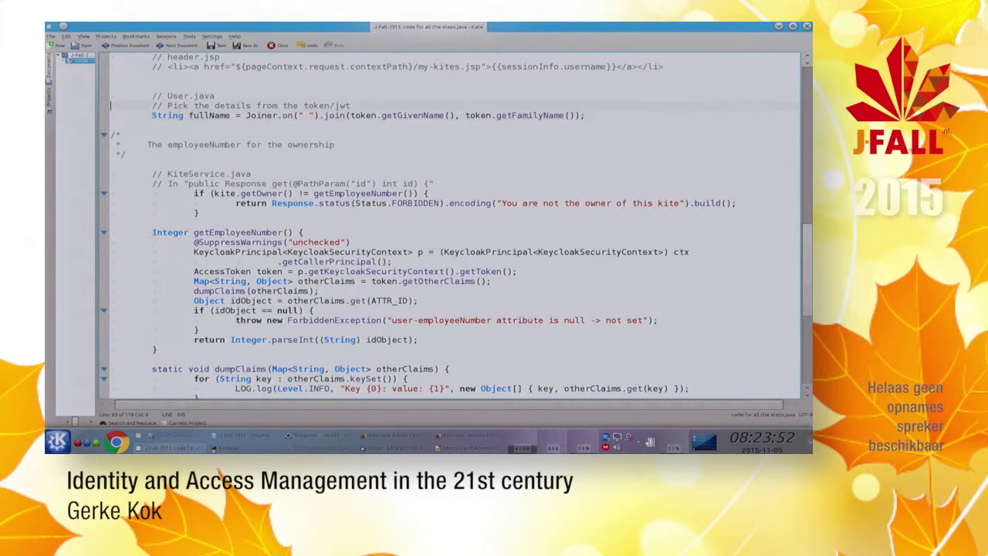
pyautogui.scroll(1, 111, 76)
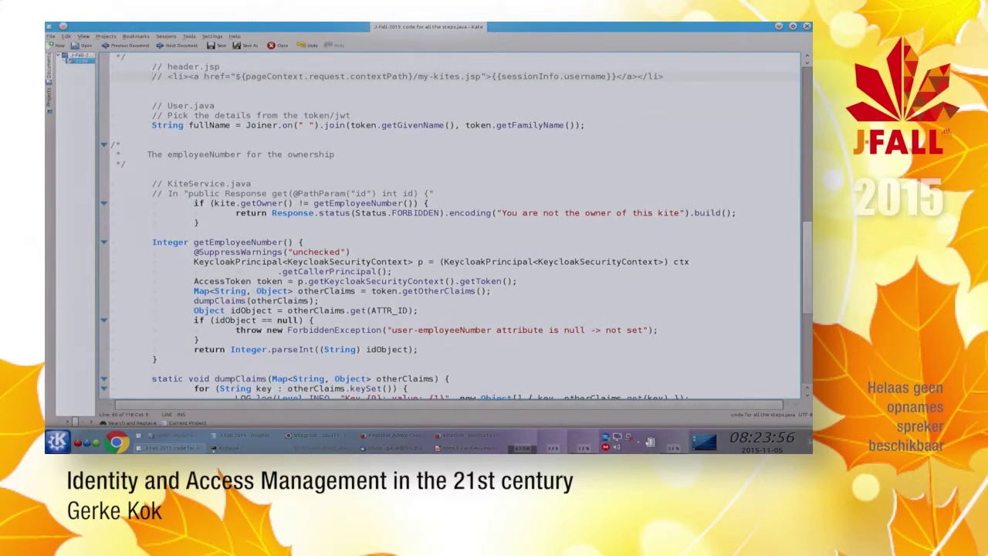
pyautogui.click(168, 77)
pyautogui.hotkey('shift', 'End')
pyautogui.hotkey('alt', 'Tab')
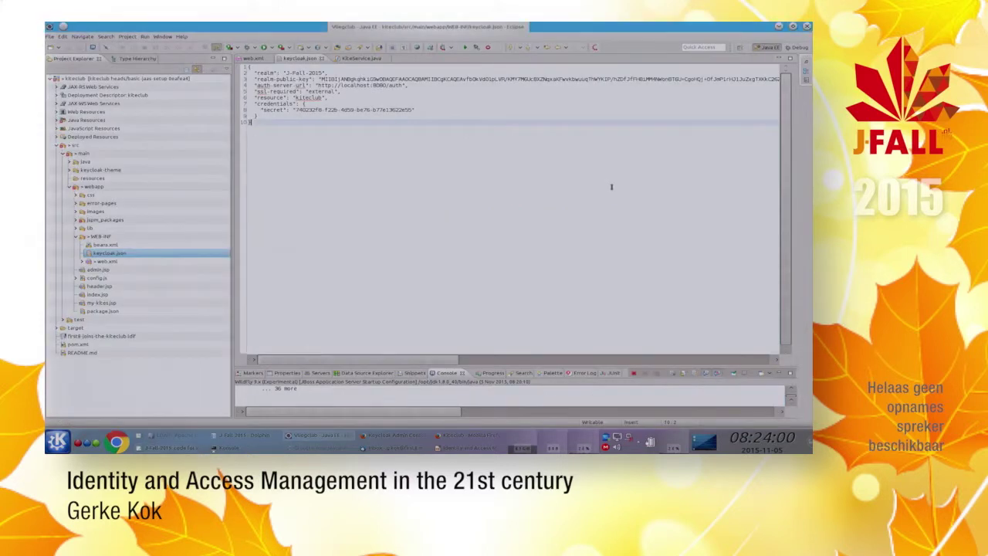
# Step: Open header.jsp and paste the my-kites li item over the TODO comment on line 30
pyautogui.hotkey('ctrl', 'shift', 'r')
pyautogui.write('hea')
pyautogui.press('Return')
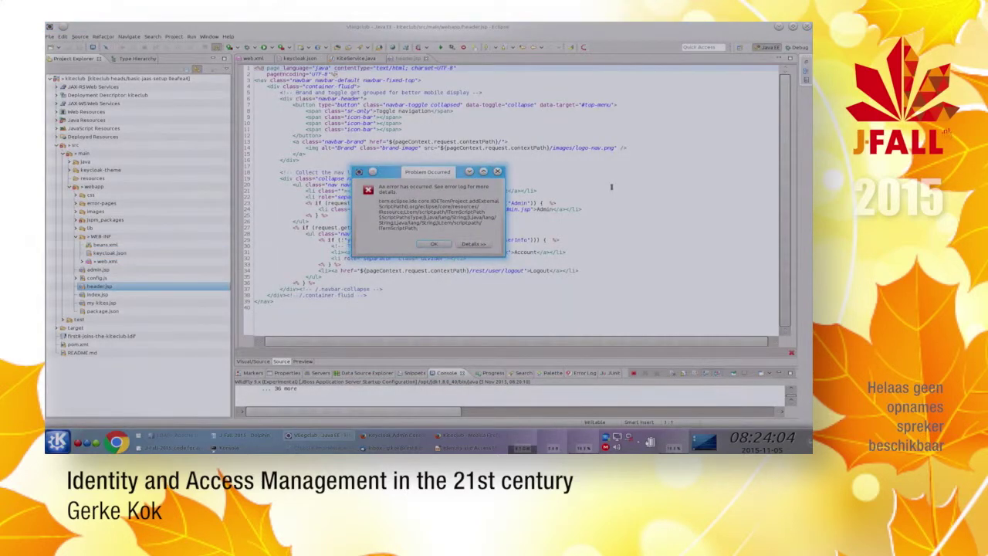
pyautogui.press('Return')
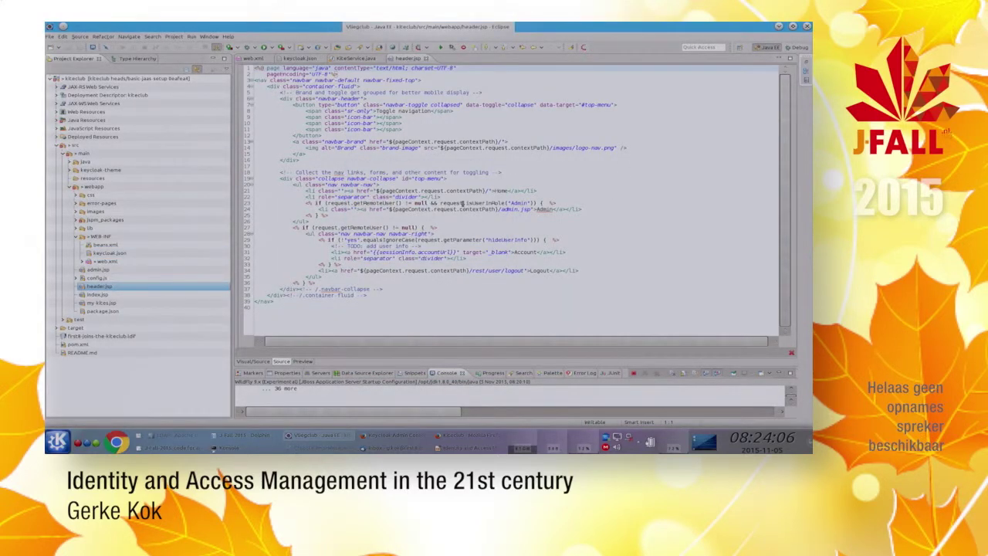
pyautogui.click(399, 190)
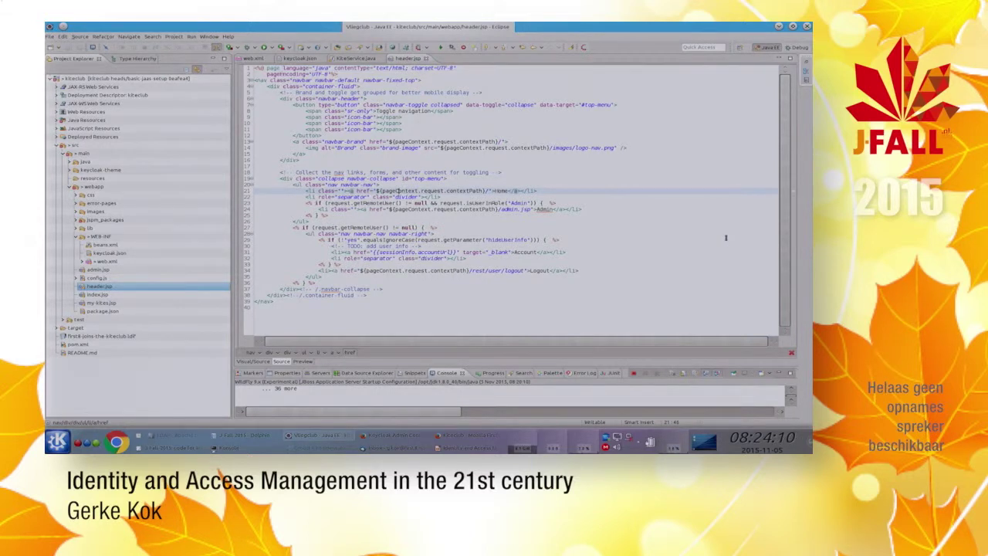
pyautogui.hotkey('alt', 'Tab')
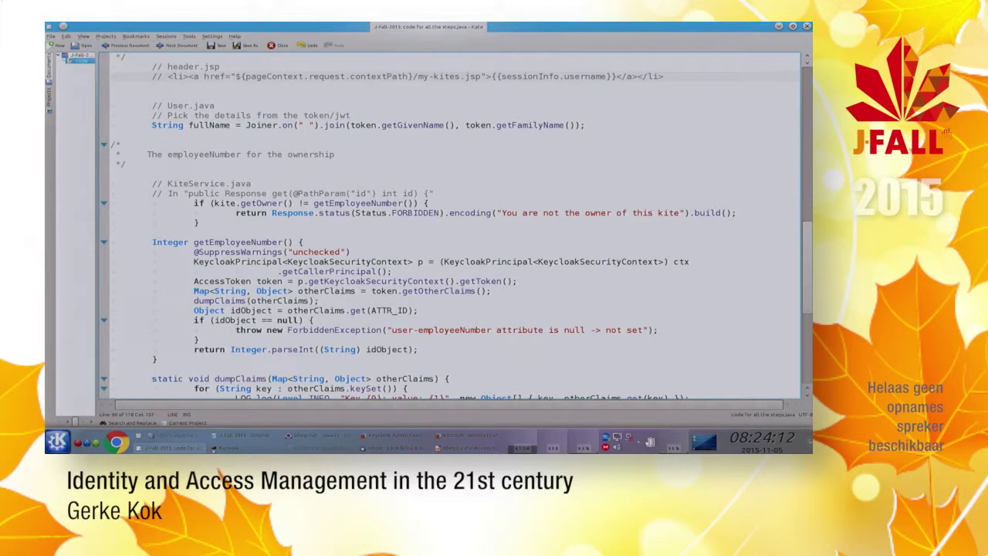
pyautogui.hotkey('alt', 'Tab')
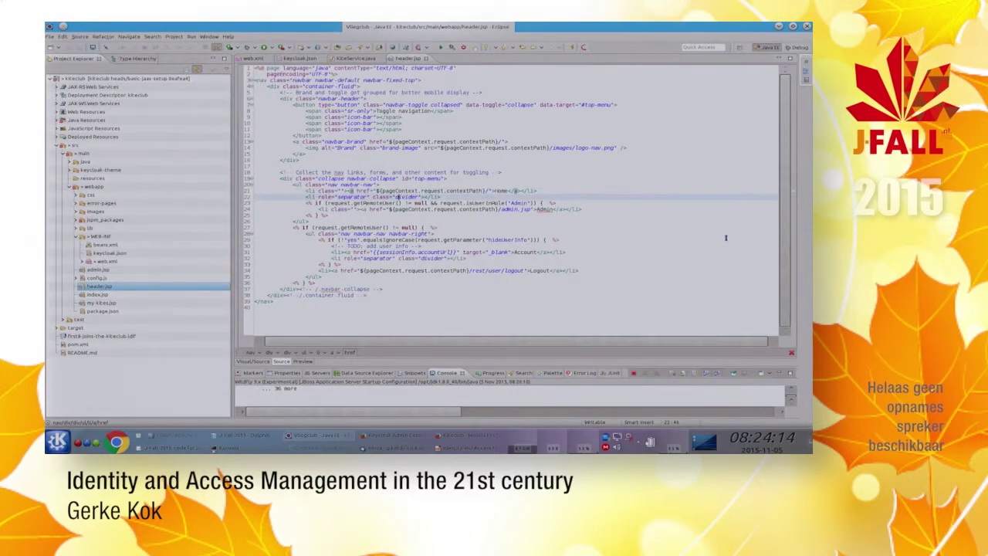
pyautogui.press('Down')
pyautogui.press('Down')
pyautogui.press('Down')
pyautogui.press('Down')
pyautogui.press('Down')
pyautogui.press('Down')
pyautogui.press('Down')
pyautogui.press('Down')
pyautogui.press('Up')
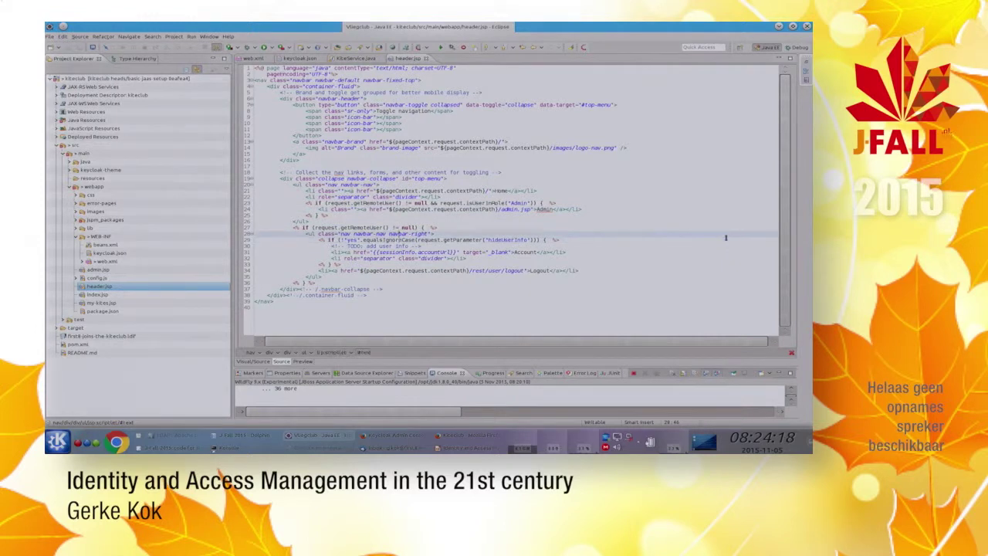
pyautogui.press('Down')
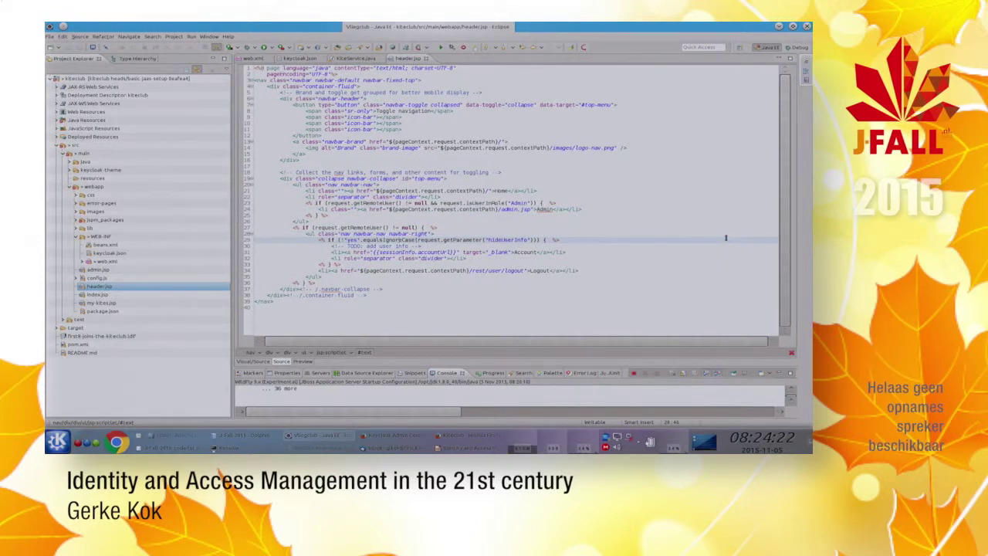
pyautogui.press('Down')
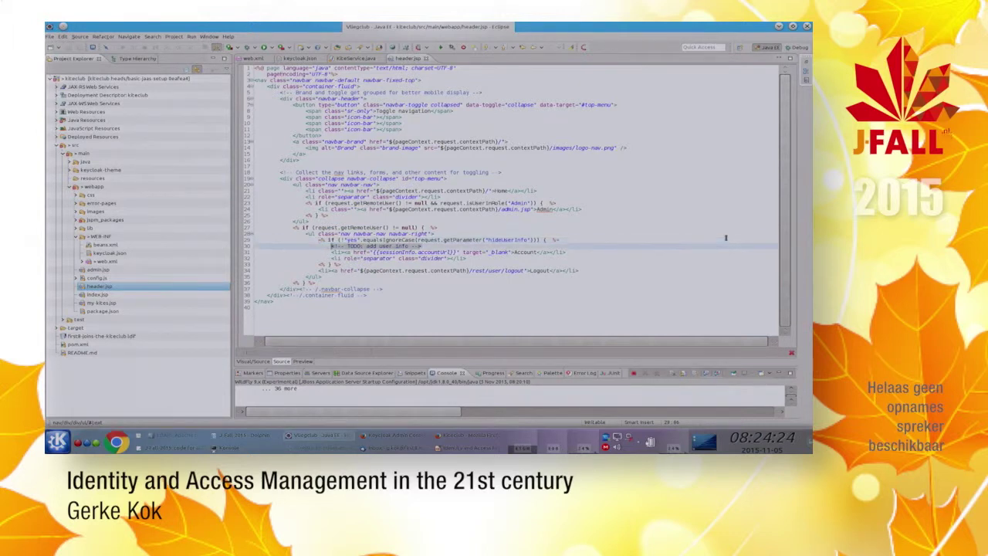
pyautogui.write('<li><a href="${pageContext.request.contextPath}/my-kites.jsp">${sessionInfo.username}</a></li>')
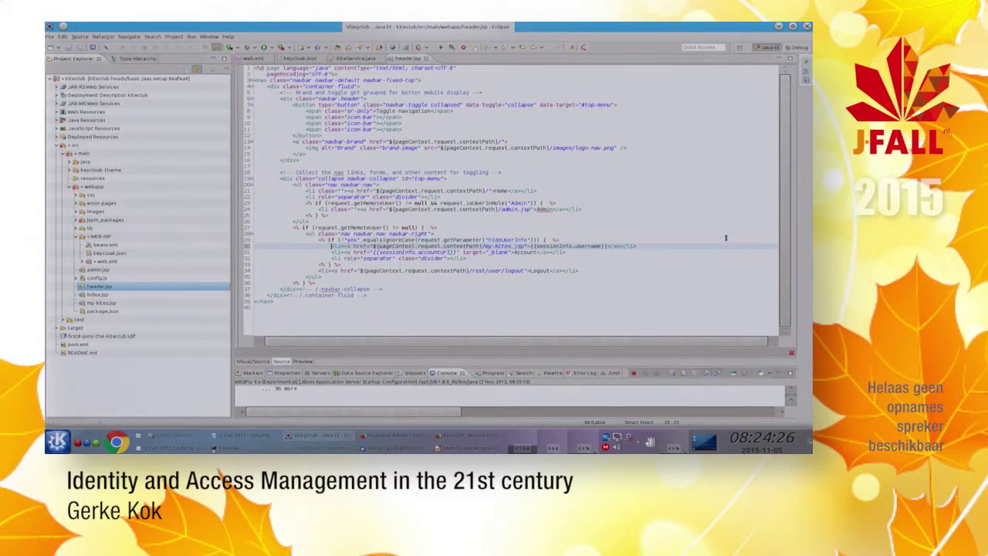
pyautogui.press('Right')
pyautogui.press('Right')
# Step: Copy the fullName comment and code lines from the Kate notes
pyautogui.hotkey('alt', 'Tab')
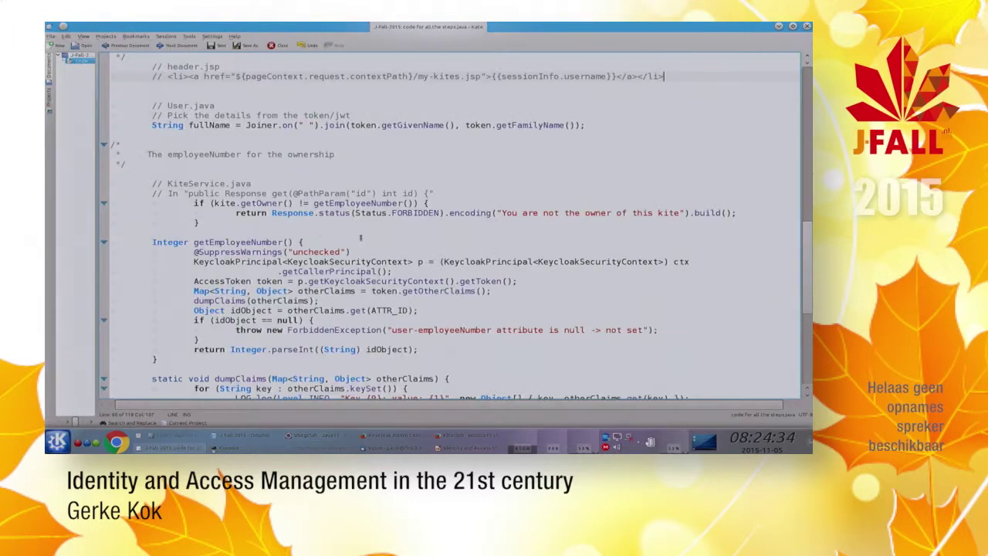
pyautogui.hotkey('alt', 'Tab')
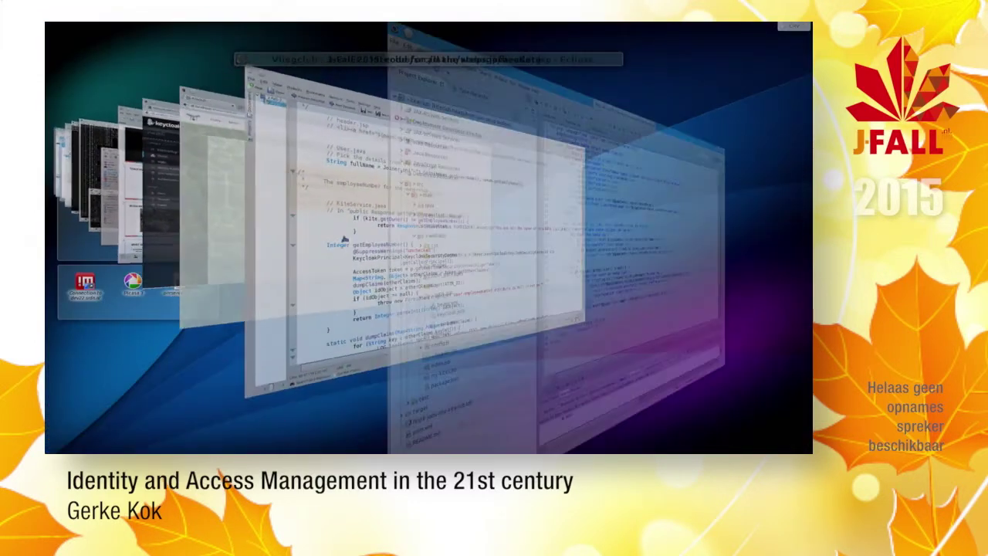
pyautogui.hotkey('alt', 'Tab')
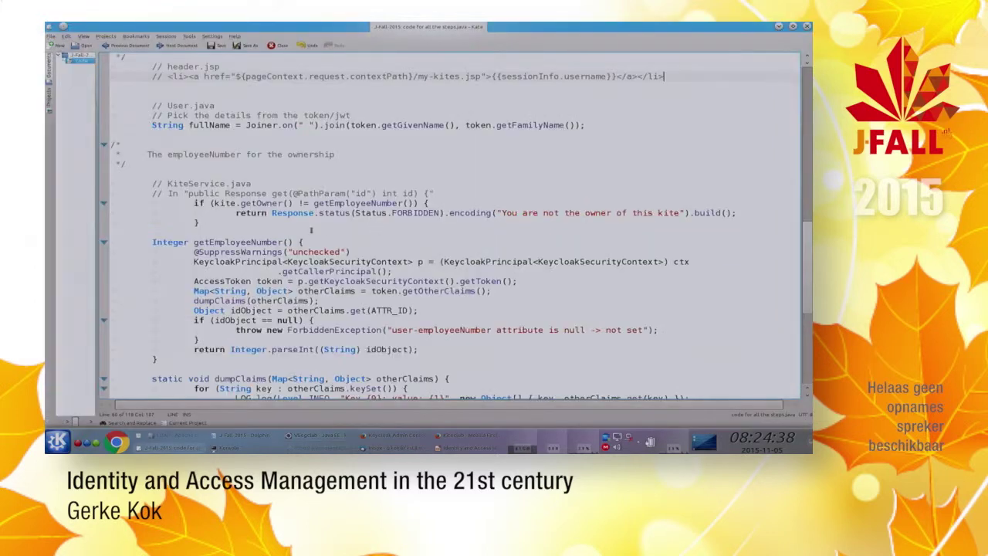
pyautogui.scroll(-1, 241, 250)
pyautogui.scroll(2, 231, 150)
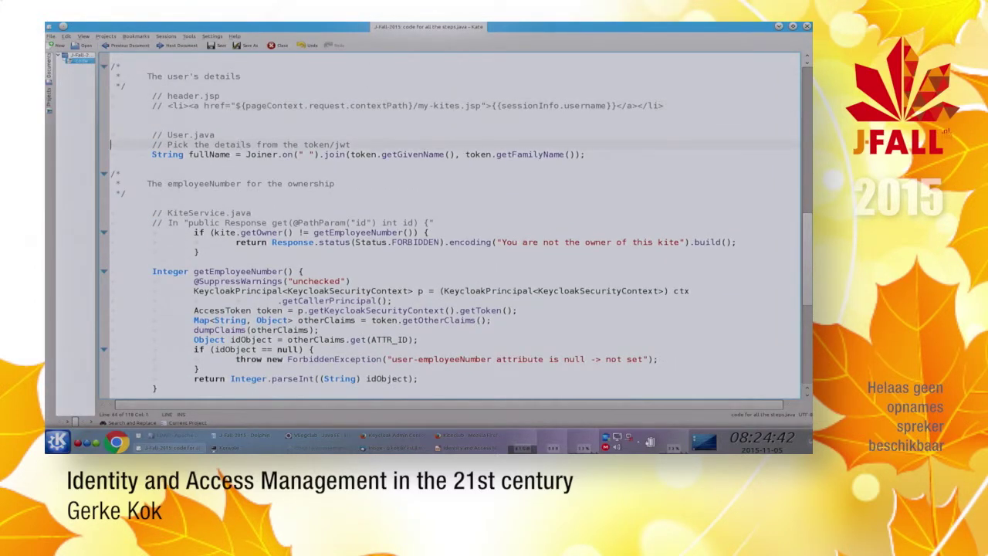
pyautogui.moveTo(112, 144); pyautogui.dragTo(110, 164)
pyautogui.hotkey('ctrl', 'c')
pyautogui.hotkey('alt', 'Tab')
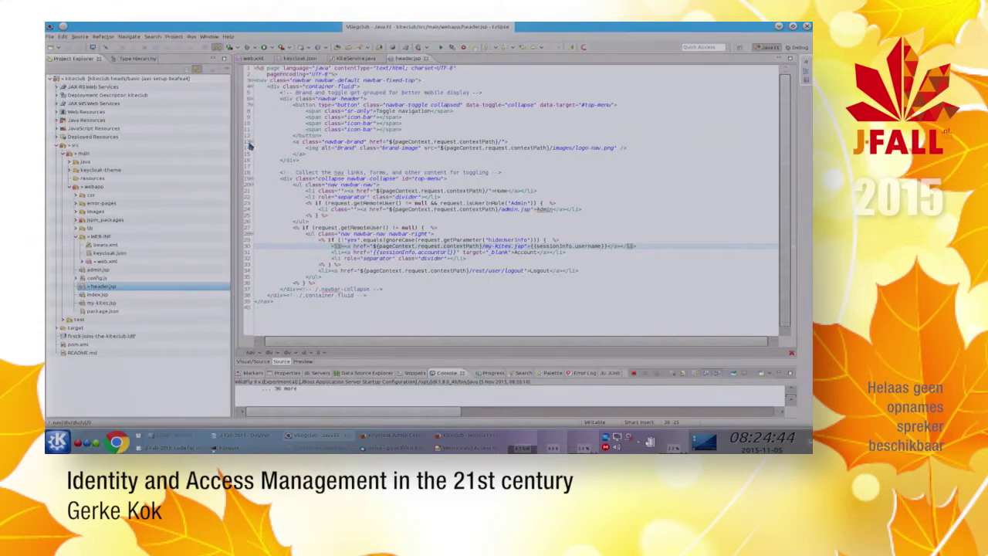
# Step: Open User.java and paste the fullName lines above the SessionInfo creation
pyautogui.hotkey('ctrl', 'shift', 't')
pyautogui.write('User')
pyautogui.press('Return')
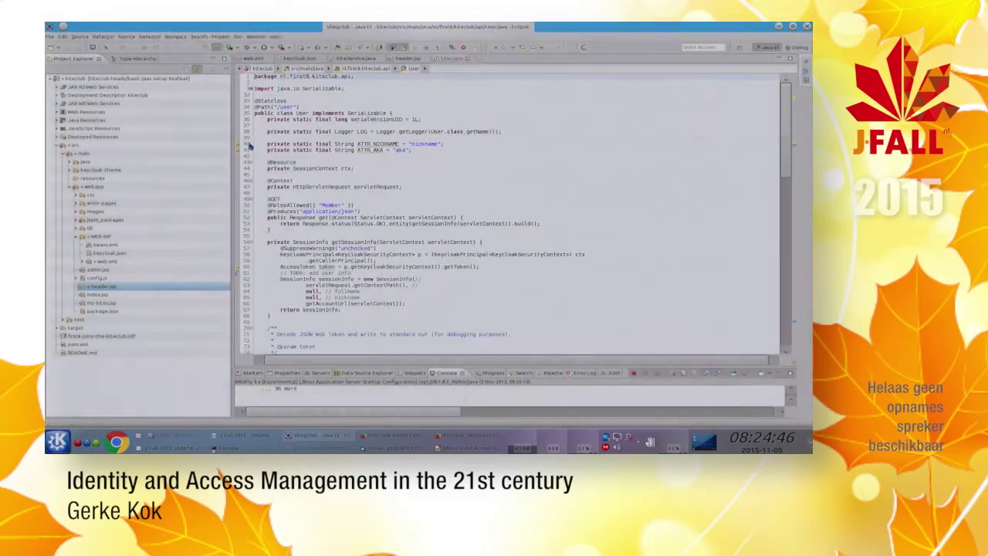
pyautogui.press('Down')
pyautogui.press('Down')
pyautogui.press('Down')
pyautogui.press('Down')
pyautogui.press('Down')
pyautogui.press('Down')
pyautogui.press('Down')
pyautogui.press('Down')
pyautogui.press('Down')
pyautogui.press('Down')
pyautogui.press('Down')
pyautogui.press('Down')
pyautogui.press('Down')
pyautogui.press('Down')
pyautogui.press('Down')
pyautogui.press('Down')
pyautogui.press('Down')
pyautogui.press('Down')
pyautogui.press('Down')
pyautogui.press('Down')
pyautogui.press('Down')
pyautogui.press('Down')
pyautogui.press('Down')
pyautogui.press('Down')
pyautogui.press('Down')
pyautogui.press('Down')
pyautogui.press('Down')
pyautogui.press('Down')
pyautogui.press('Down')
pyautogui.press('Down')
pyautogui.press('Down')
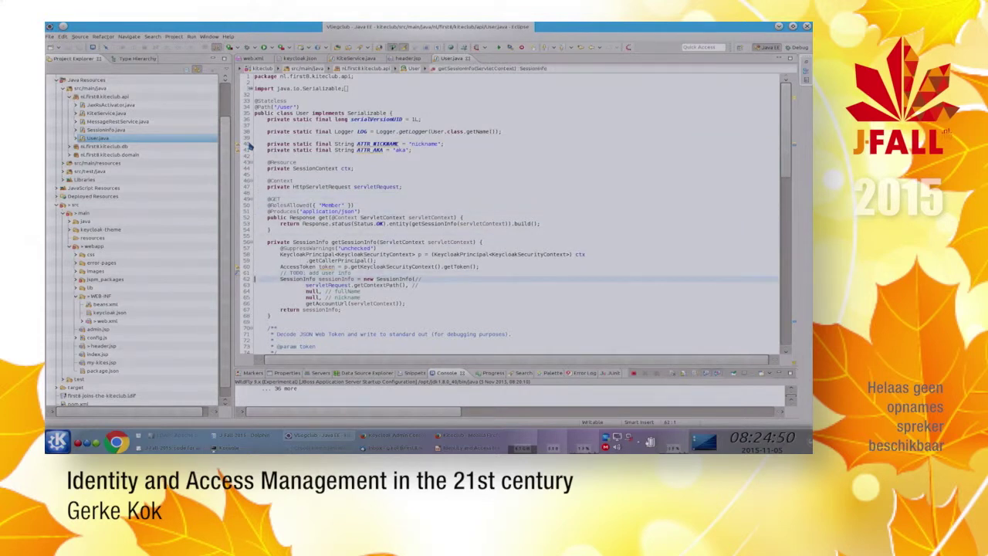
pyautogui.hotkey('ctrl', 'v')
# Step: Replace the null fullName argument in the SessionInfo call with fullName
pyautogui.press('Down')
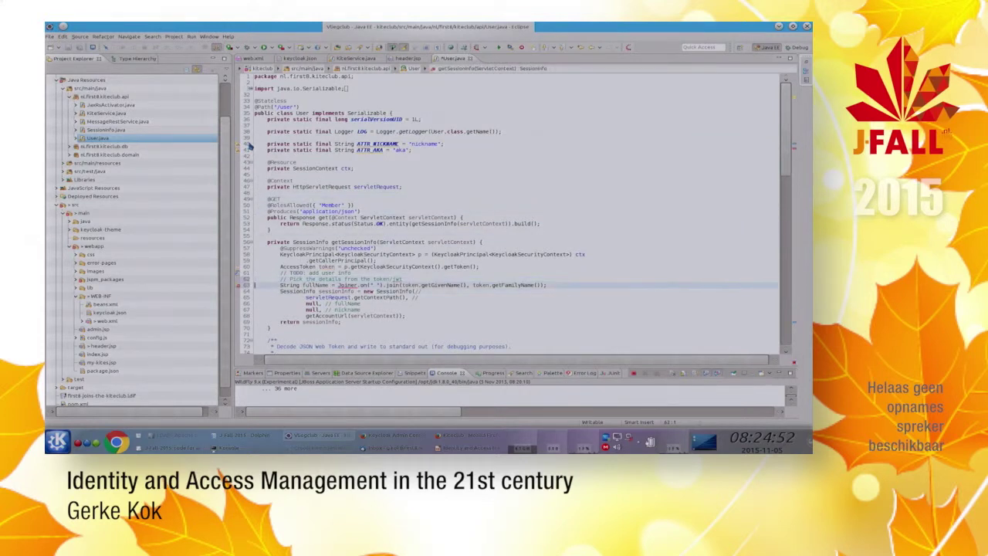
pyautogui.press('Home')
pyautogui.press('Down')
pyautogui.press('Down')
pyautogui.press('Down')
pyautogui.hotkey('shift', 'ctrl', 'Right')
pyautogui.hotkey('shift', 'ctrl', 'Right')
pyautogui.hotkey('shift', 'ctrl', 'Right')
pyautogui.write('fullName,')
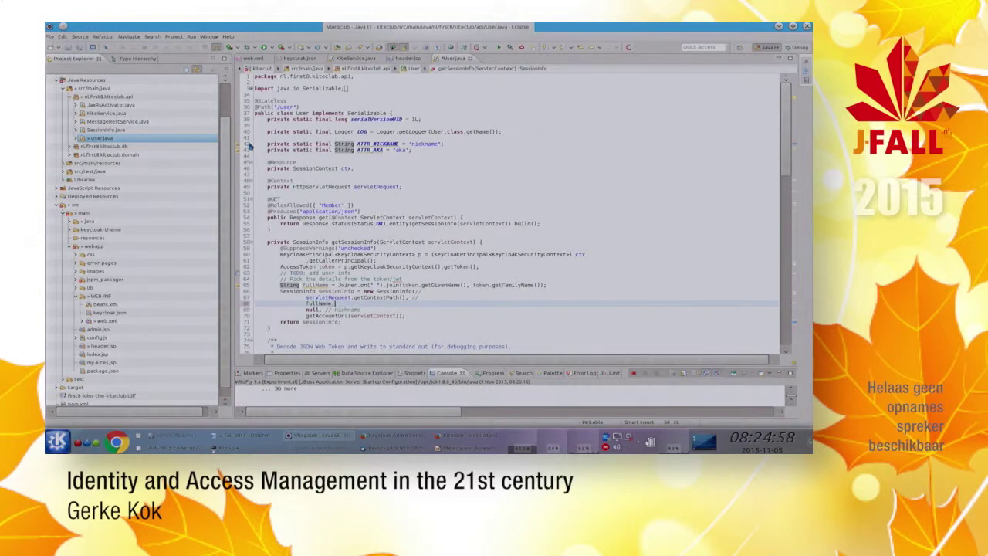
pyautogui.write(' //')
pyautogui.press('Down')
pyautogui.press('Home')
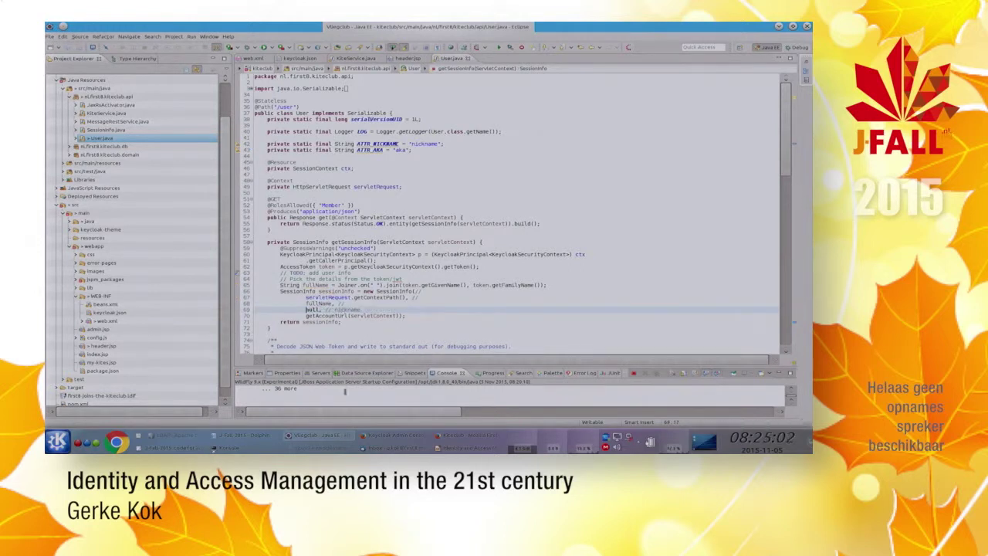
# Step: Start the WildFly server from the Servers view
pyautogui.click(318, 374)
pyautogui.click(701, 386)
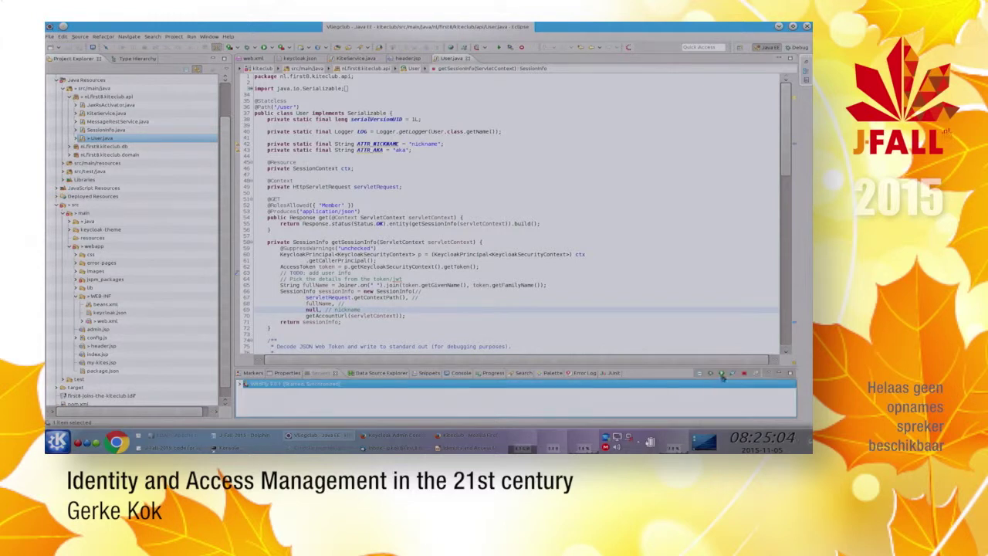
pyautogui.click(709, 373)
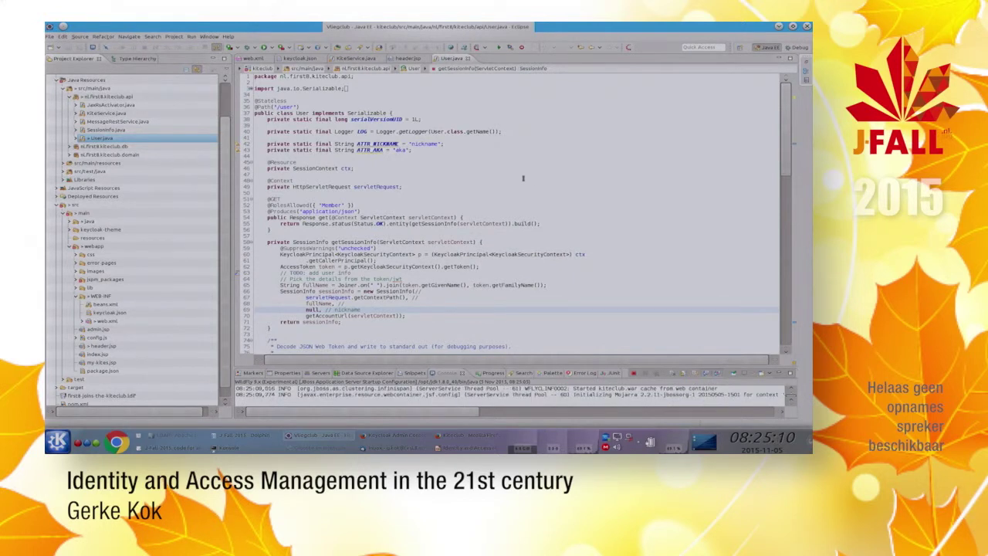
pyautogui.hotkey('alt', 'Tab')
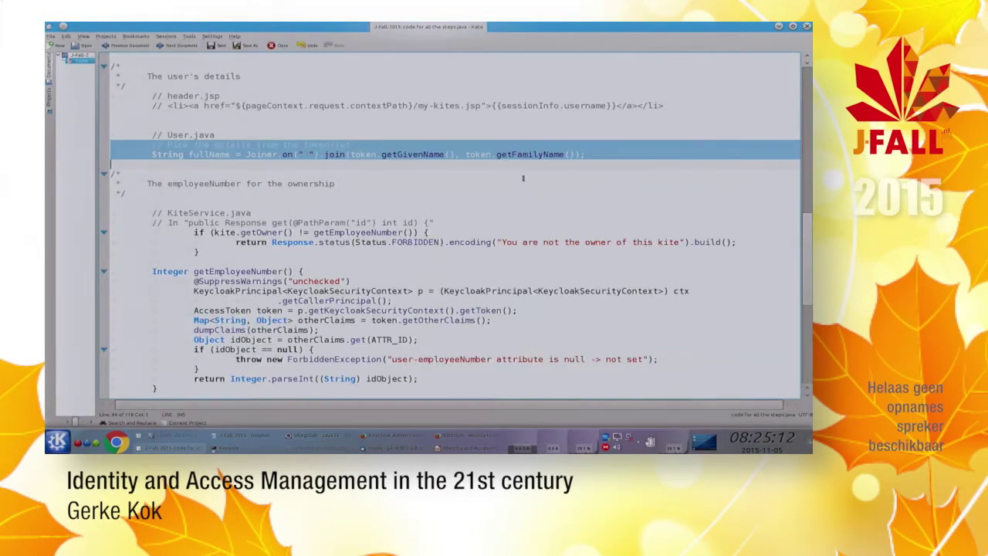
pyautogui.hotkey('alt', 'Tab')
pyautogui.hotkey('alt', 'Tab')
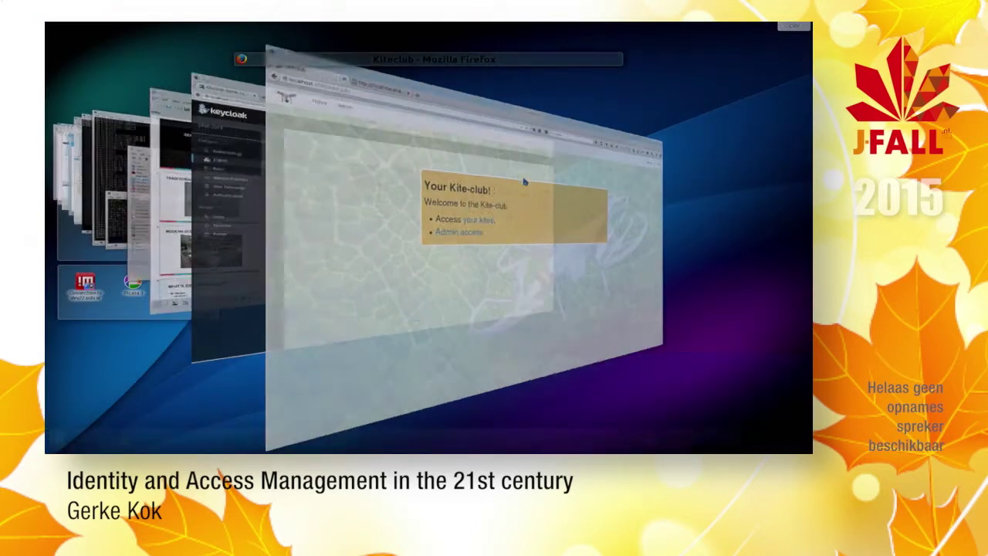
# Step: Reload the Kite-club home page and open My kites via the user's name in the navbar
pyautogui.press('F5')
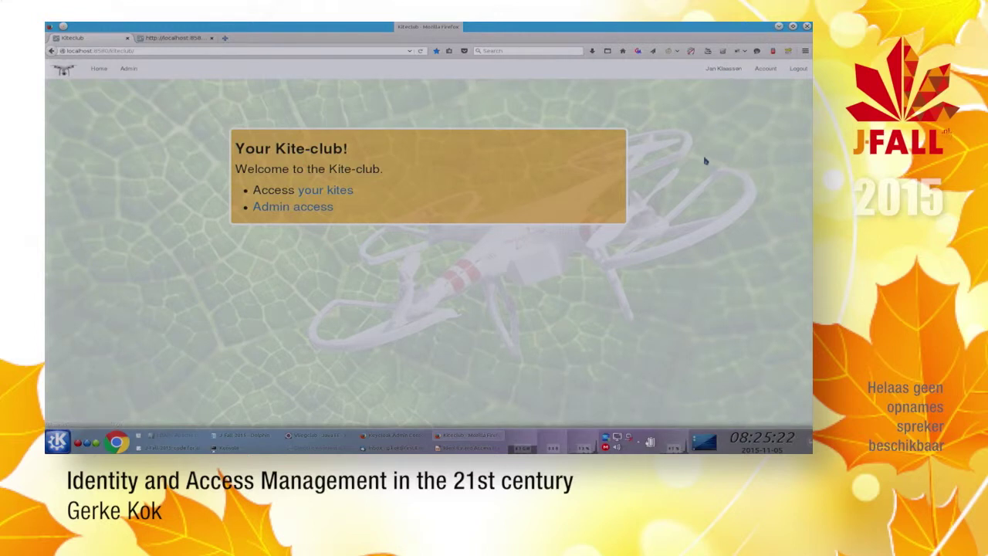
pyautogui.click(718, 69)
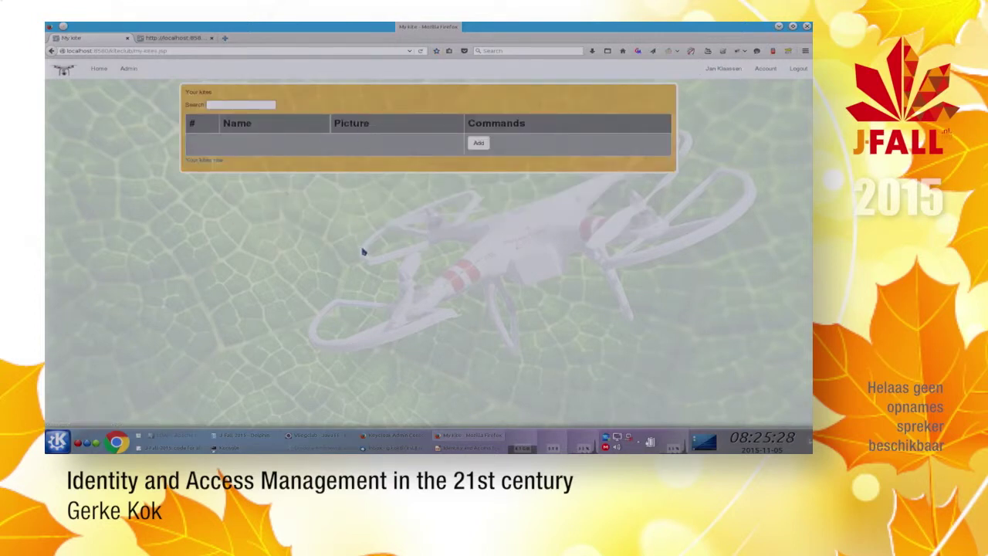
# Step: Look up the kite ownership check block in the Kate notes
pyautogui.hotkey('alt', 'Tab')
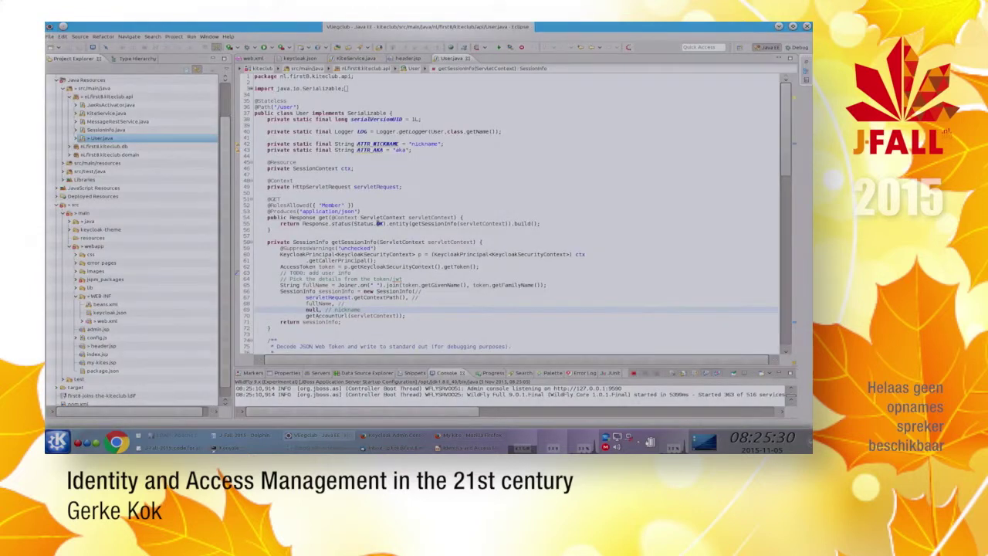
pyautogui.scroll(-5, 379, 223)
pyautogui.hotkey('alt', 'Tab')
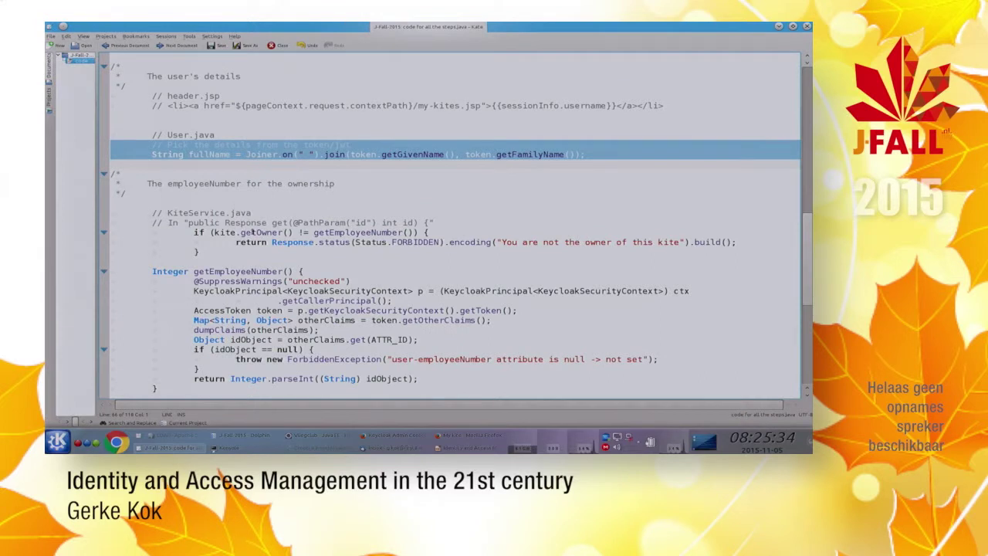
pyautogui.scroll(-2, 252, 232)
pyautogui.click(224, 164)
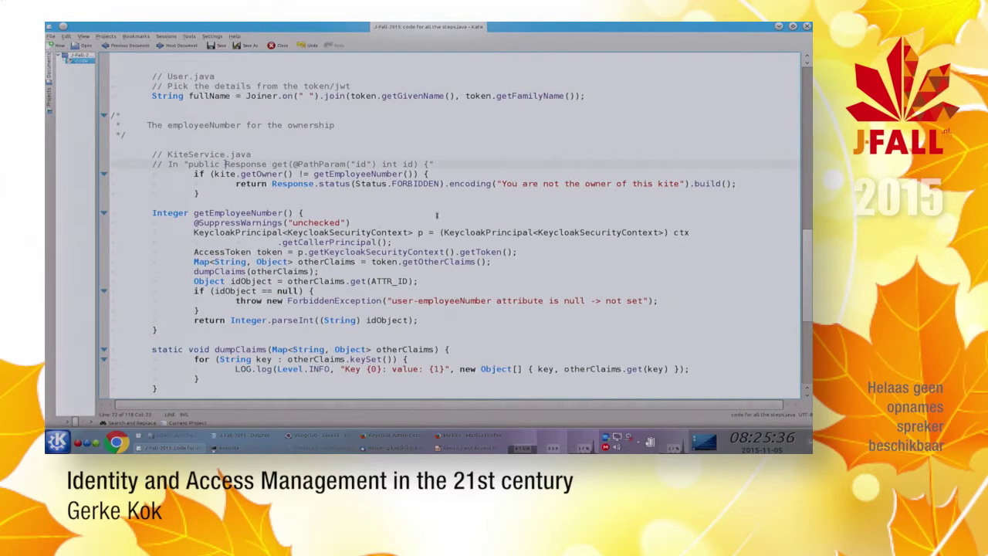
pyautogui.moveTo(111, 172); pyautogui.dragTo(111, 202)
pyautogui.click(111, 193)
pyautogui.hotkey('alt', 'Tab')
# Step: In KiteService.java's get method, add the getOwner() != getEmployeeNumber() FORBIDDEN "You are not the owner of this kite" check
pyautogui.hotkey('ctrl', 'shift', 'r')
pyautogui.write('KiteS')
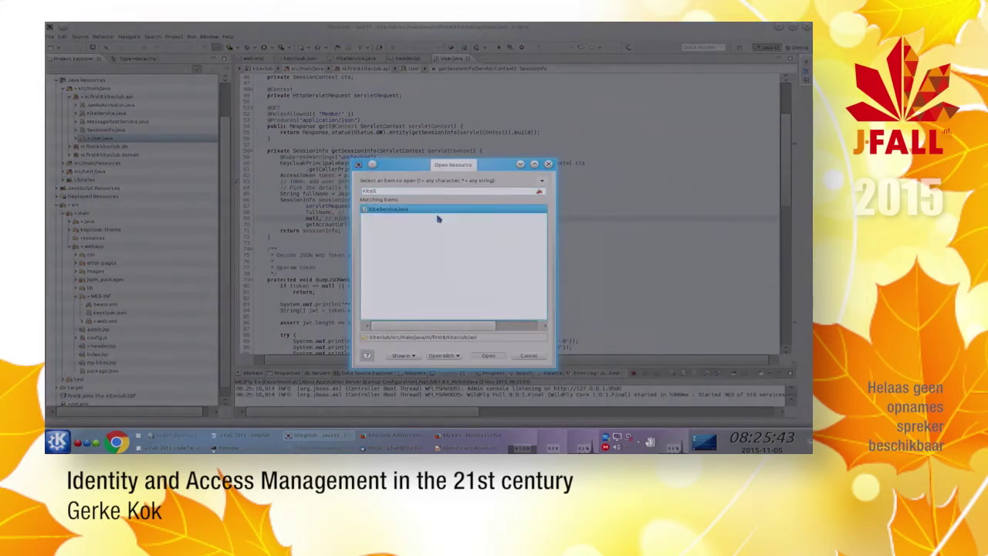
pyautogui.press('Return')
pyautogui.scroll(-6, 437, 218)
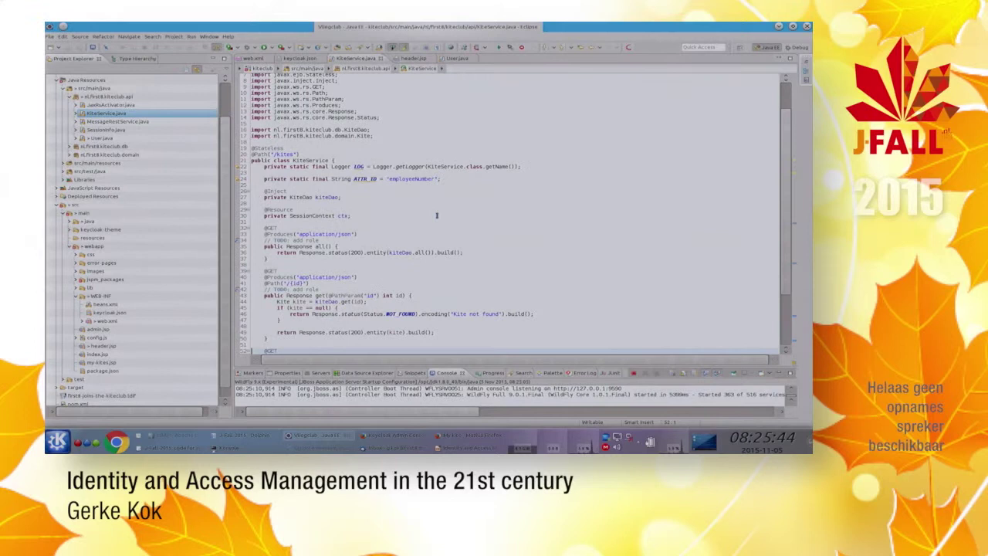
pyautogui.press('Up')
pyautogui.press('Up')
pyautogui.press('Up')
pyautogui.press('Up')
pyautogui.press('Up')
pyautogui.press('Up')
pyautogui.press('Up')
pyautogui.press('Up')
pyautogui.press('Up')
pyautogui.press('Up')
pyautogui.press('Up')
pyautogui.press('Up')
pyautogui.press('Up')
pyautogui.press('Up')
pyautogui.press('Up')
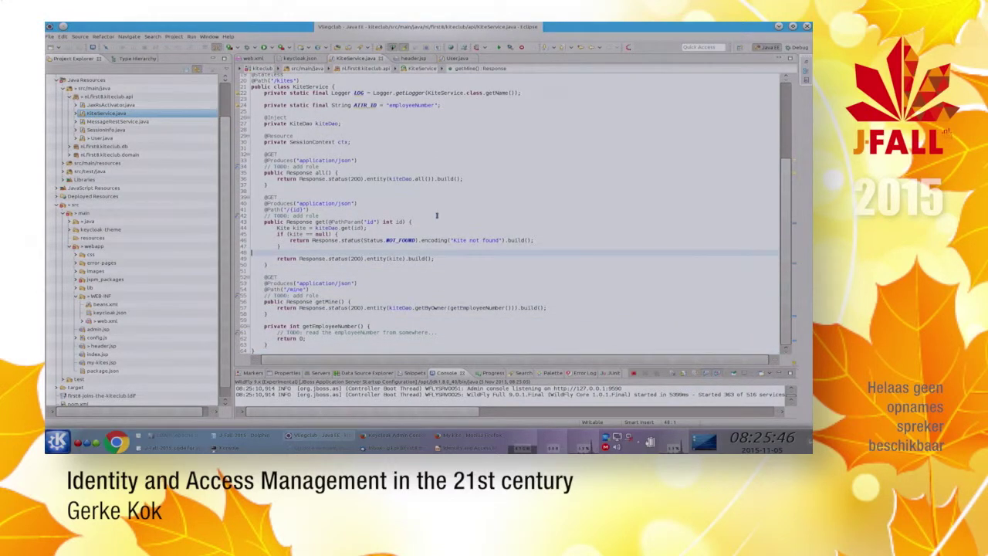
pyautogui.press('End')
pyautogui.press('Return')
pyautogui.write('if (kite.getOwner() != getEmployeeNumber()) {')
pyautogui.press('Return')
pyautogui.write('return Response.status(Status.FORBIDDEN).encoding("You are not the owner of this kite").build();')
# Step: Review the remaining KiteService methods down to getMine
pyautogui.press('Down')
pyautogui.press('Down')
pyautogui.press('Down')
pyautogui.press('Down')
pyautogui.press('Down')
pyautogui.press('Down')
pyautogui.press('Down')
pyautogui.press('Down')
pyautogui.press('Down')
pyautogui.press('Down')
pyautogui.press('Down')
pyautogui.press('Down')
pyautogui.press('Down')
pyautogui.press('Down')
pyautogui.press('Down')
pyautogui.press('Down')
pyautogui.press('Down')
pyautogui.press('Down')
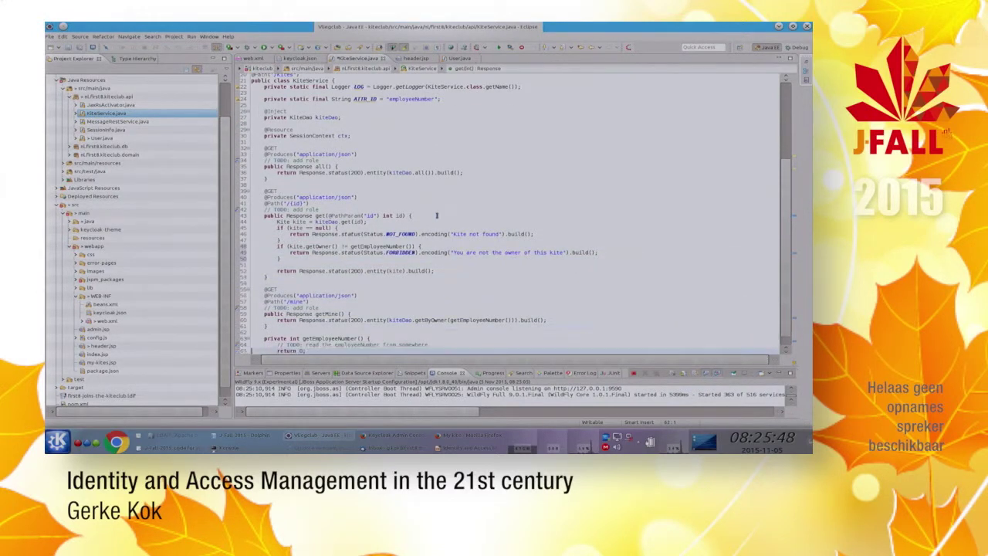
pyautogui.press('Up')
pyautogui.press('Up')
pyautogui.press('Up')
pyautogui.press('Up')
pyautogui.press('Up')
pyautogui.press('Up')
pyautogui.press('Up')
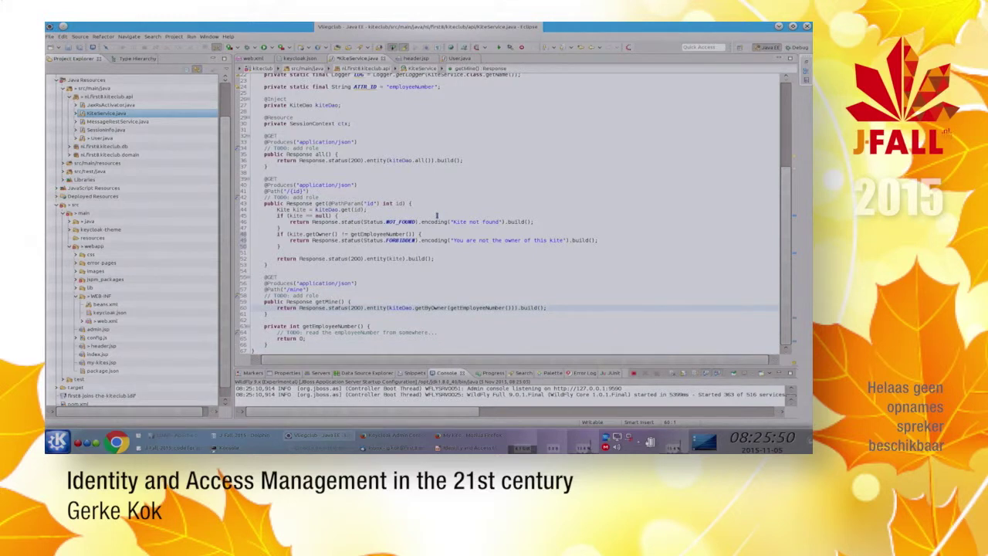
pyautogui.press('Down')
pyautogui.press('Down')
pyautogui.press('Down')
pyautogui.press('Down')
pyautogui.press('Down')
pyautogui.press('Down')
pyautogui.press('Down')
pyautogui.press('Up')
pyautogui.press('Up')
pyautogui.press('Up')
pyautogui.press('Up')
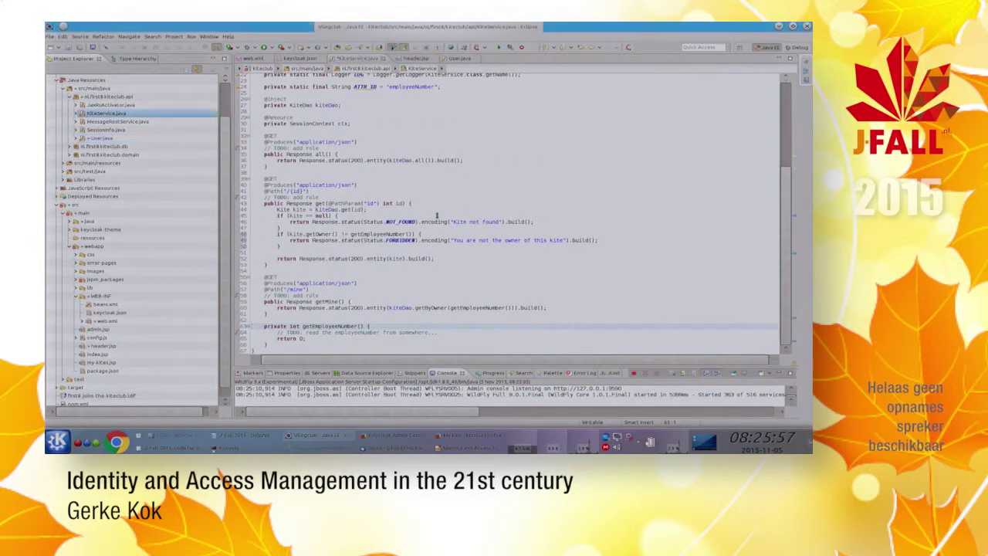
pyautogui.hotkey('alt', 'Tab')
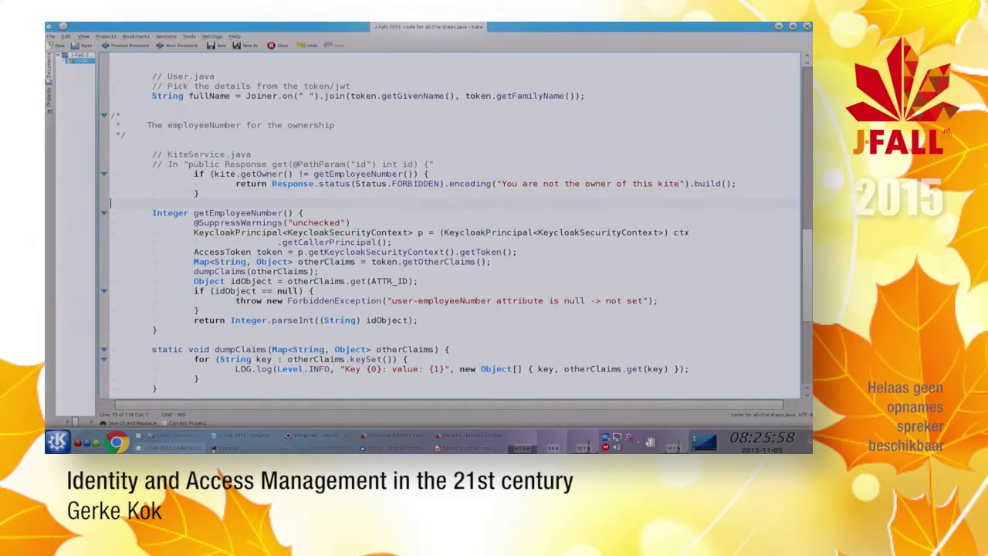
# Step: Replace the placeholder getEmployeeNumber method with the prepared getEmployeeNumber and dumpClaims code
pyautogui.hotkey('shift', 'Down')
pyautogui.hotkey('shift', 'Down')
pyautogui.hotkey('shift', 'Down')
pyautogui.hotkey('shift', 'Down')
pyautogui.hotkey('shift', 'Down')
pyautogui.hotkey('shift', 'Down')
pyautogui.hotkey('shift', 'Down')
pyautogui.hotkey('shift', 'Down')
pyautogui.hotkey('shift', 'Down')
pyautogui.hotkey('shift', 'Down')
pyautogui.hotkey('shift', 'Down')
pyautogui.hotkey('shift', 'Down')
pyautogui.hotkey('shift', 'Down')
pyautogui.hotkey('shift', 'Down')
pyautogui.hotkey('shift', 'Down')
pyautogui.hotkey('shift', 'Down')
pyautogui.hotkey('shift', 'Down')
pyautogui.hotkey('shift', 'Down')
pyautogui.hotkey('shift', 'Down')
pyautogui.hotkey('ctrl', 'c')
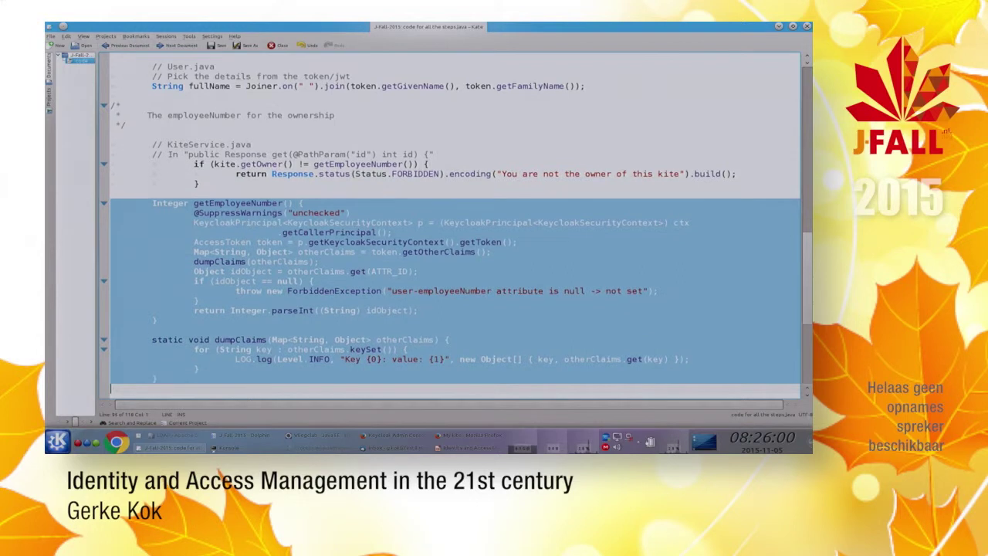
pyautogui.hotkey('alt', 'Tab')
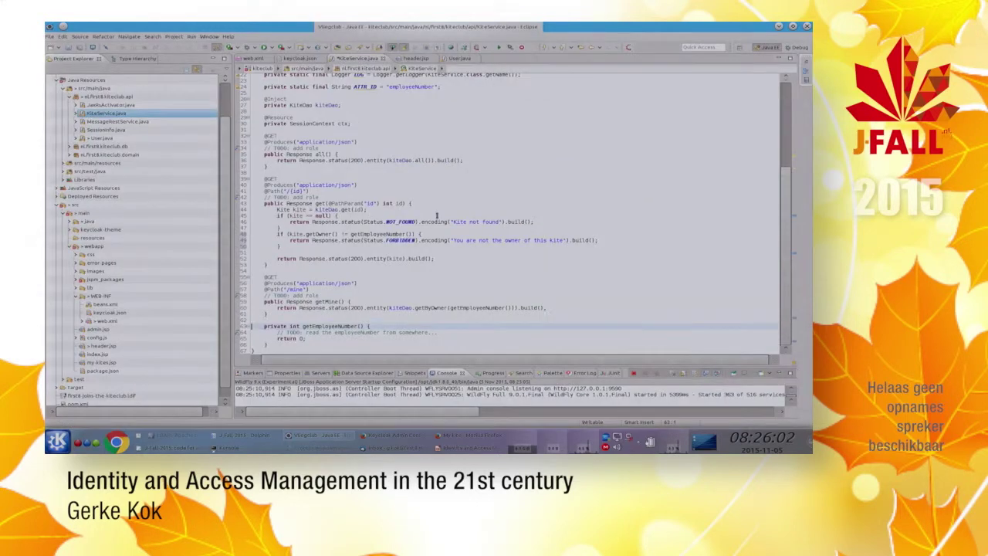
pyautogui.hotkey('shift', 'Down')
pyautogui.hotkey('shift', 'Down')
pyautogui.hotkey('shift', 'Down')
pyautogui.hotkey('shift', 'Down')
pyautogui.hotkey('ctrl', 'v')
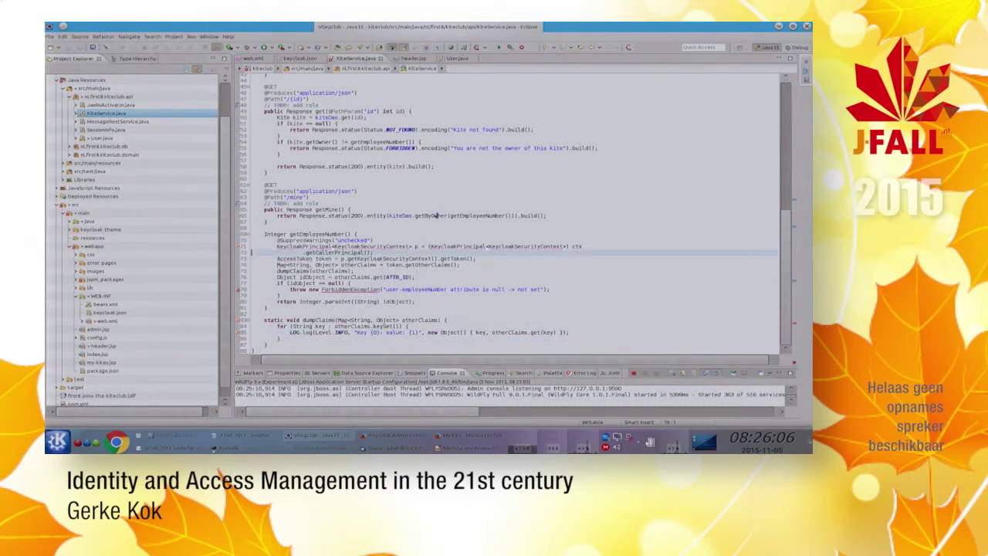
# Step: Organize imports, choosing ForbiddenException for the missing import
pyautogui.hotkey('ctrl', 'shift', 'o')
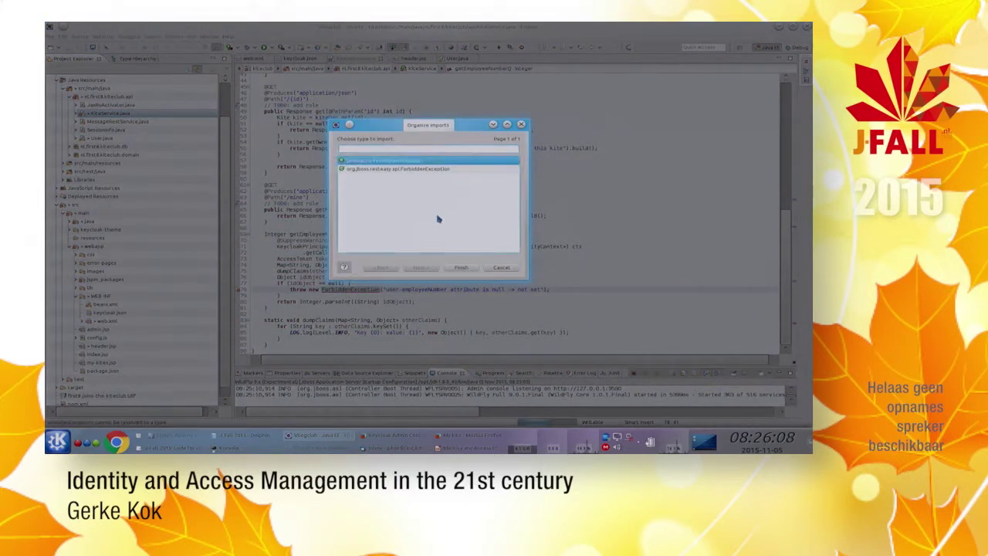
pyautogui.press('Return')
pyautogui.press('Down')
pyautogui.press('Down')
pyautogui.press('Down')
pyautogui.press('Down')
pyautogui.press('Down')
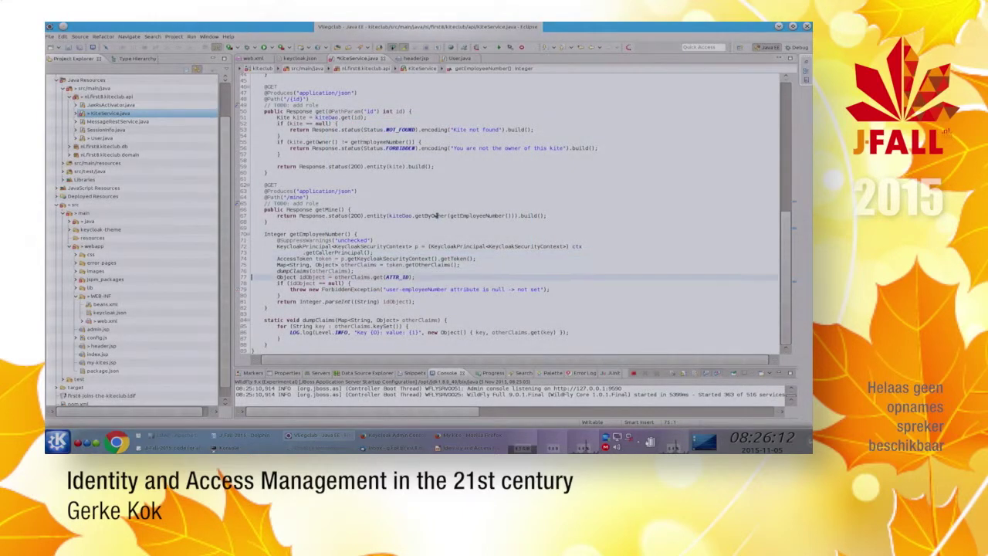
pyautogui.press('Home')
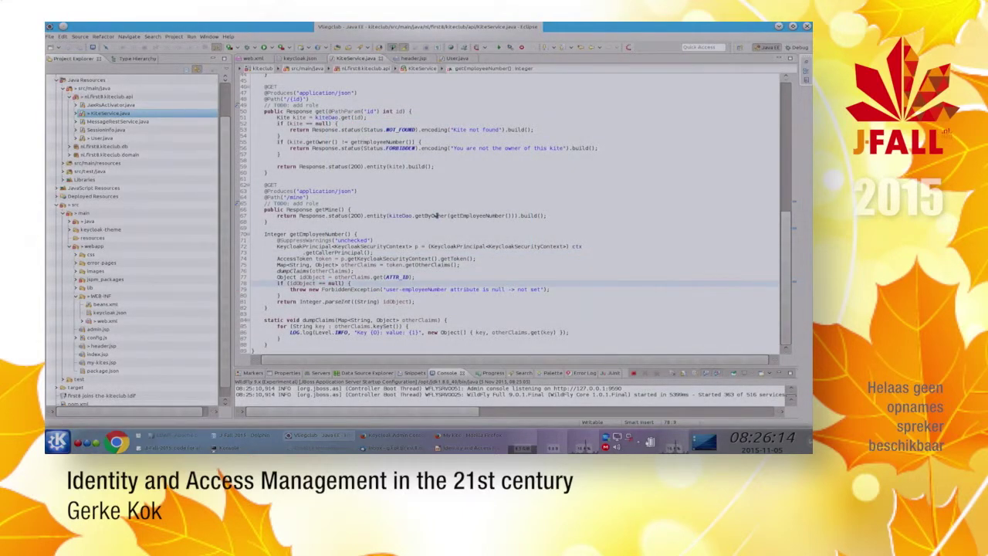
pyautogui.hotkey('alt', 'Tab')
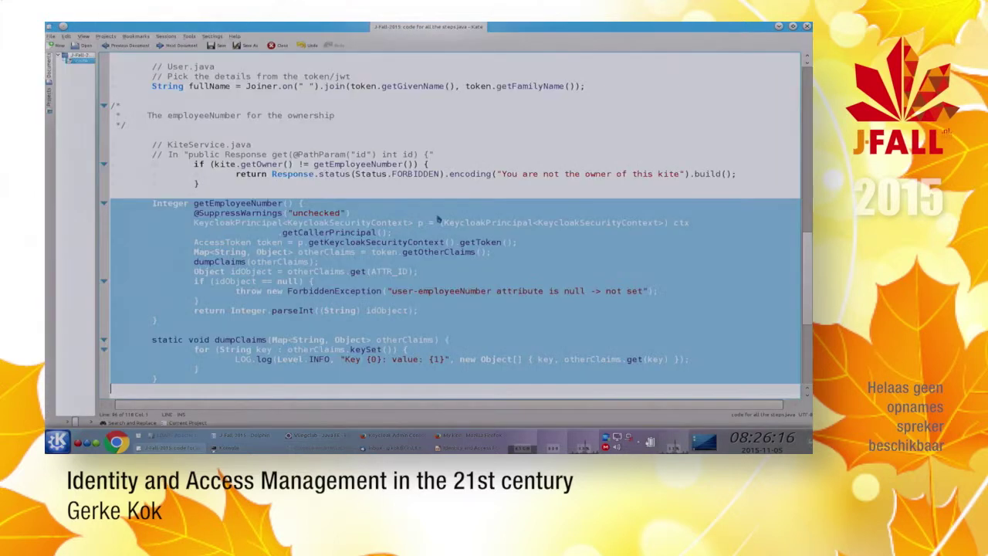
pyautogui.hotkey('alt', 'Tab')
pyautogui.hotkey('alt', 'Tab')
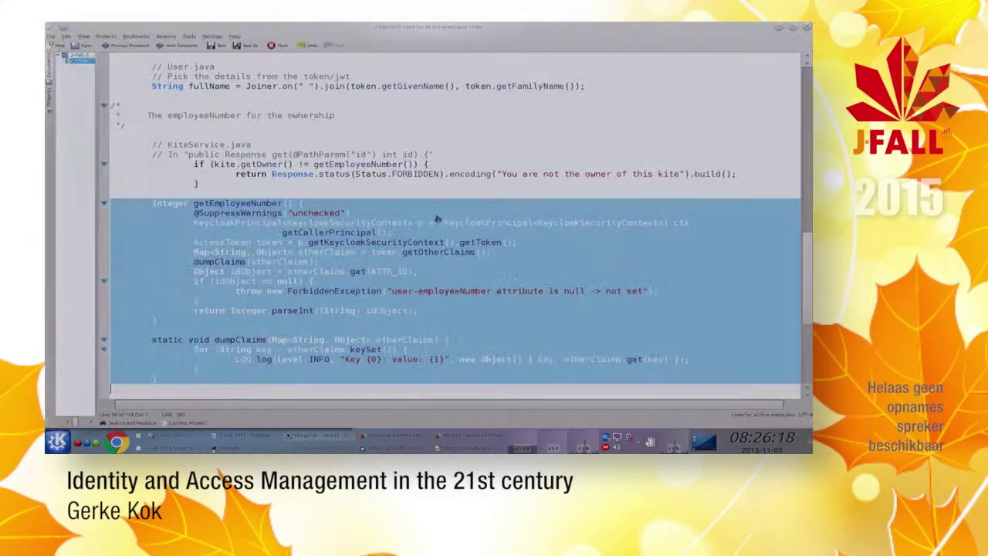
pyautogui.hotkey('alt', 'Tab')
pyautogui.hotkey('alt', 'Tab')
pyautogui.hotkey('alt', 'Tab')
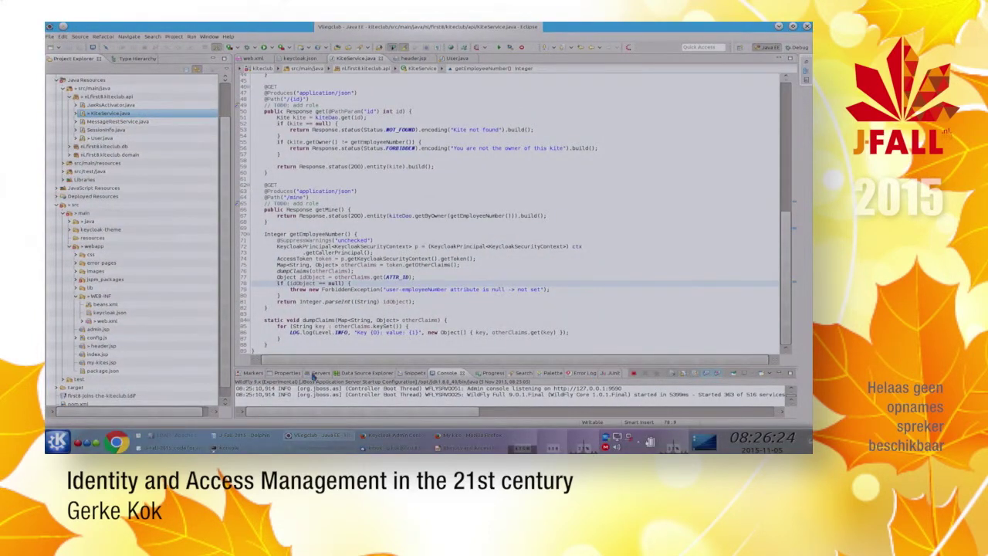
# Step: Restart the WildFly server from the Servers view
pyautogui.click(309, 373)
pyautogui.click(679, 386)
pyautogui.click(725, 373)
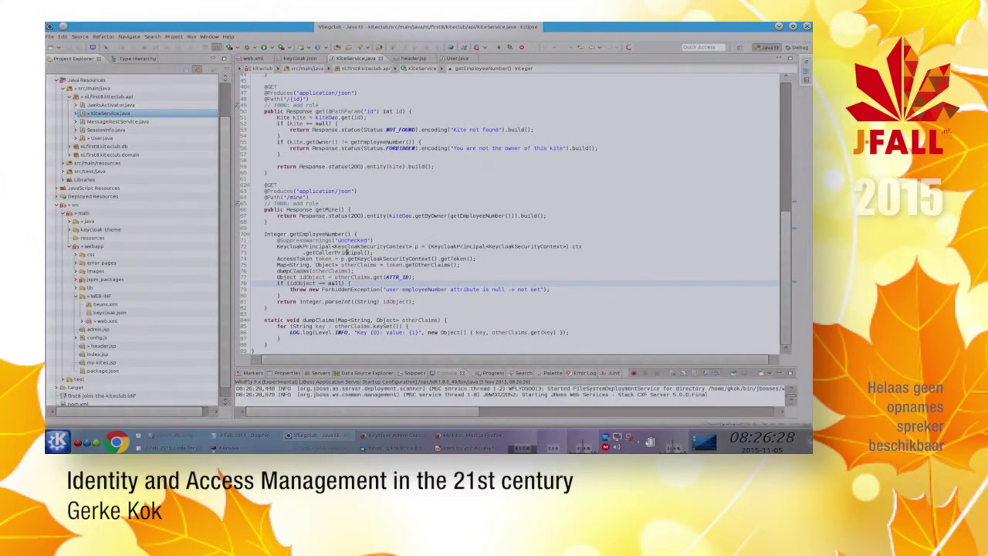
pyautogui.click(363, 209)
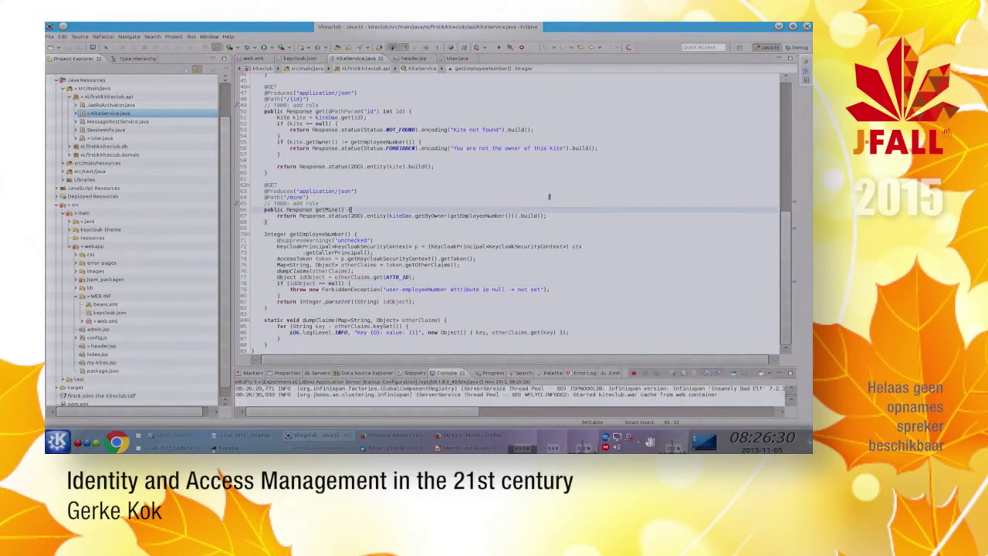
pyautogui.scroll(3, 377, 210)
pyautogui.scroll(8, 382, 215)
# Step: Walk through User.java's getCallerPrincipal, AccessToken, getGivenName and getFamilyName lines
pyautogui.hotkey('ctrl', 'F6')
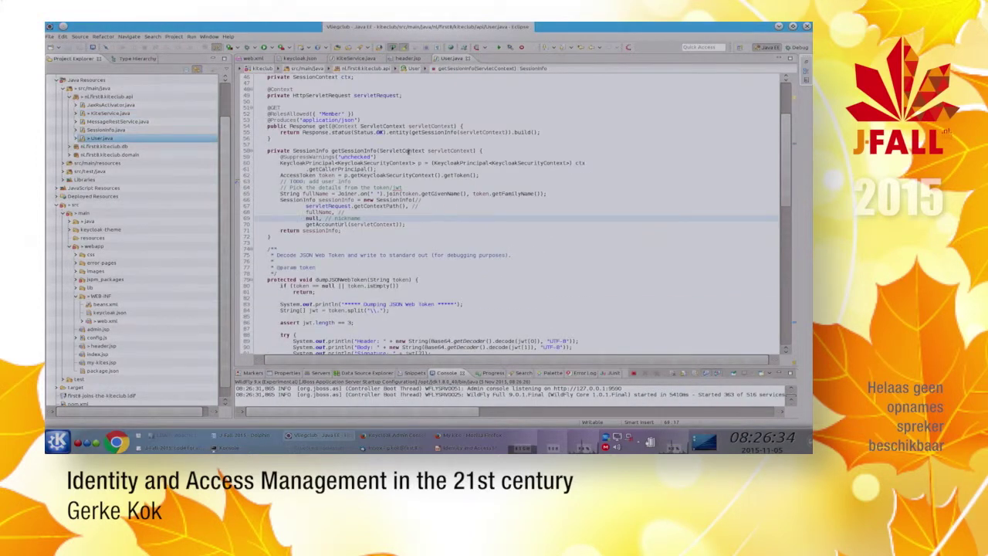
pyautogui.click(363, 170)
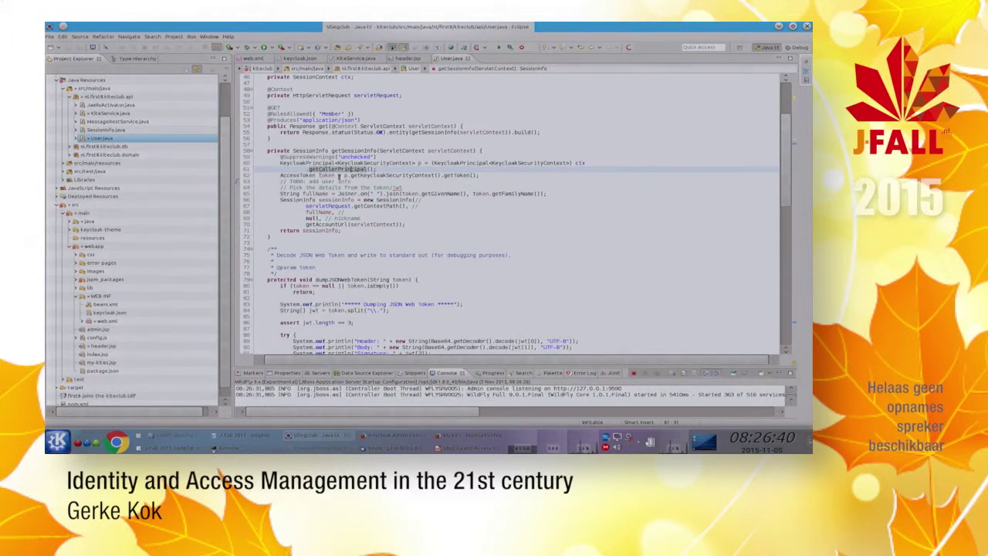
pyautogui.click(369, 176)
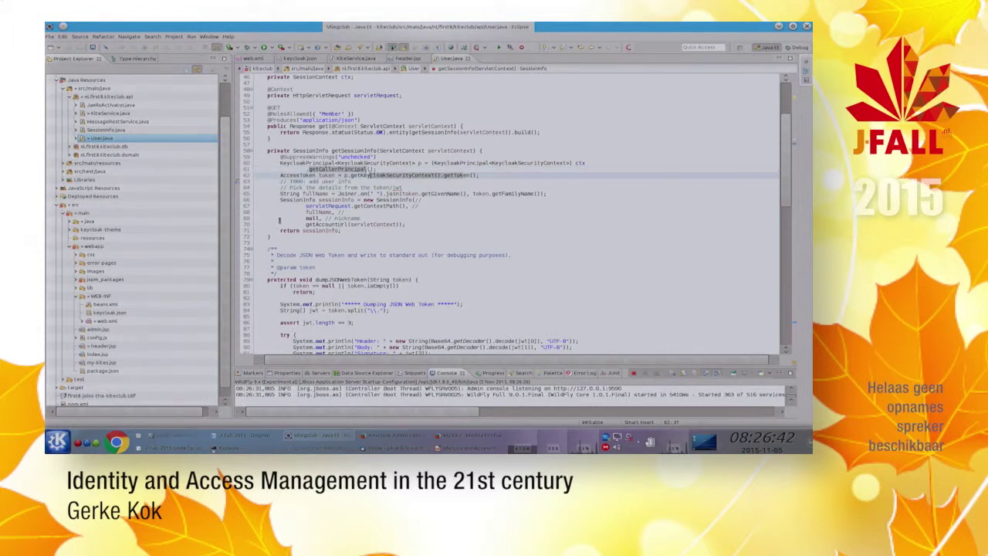
pyautogui.click(461, 194)
pyautogui.click(525, 194)
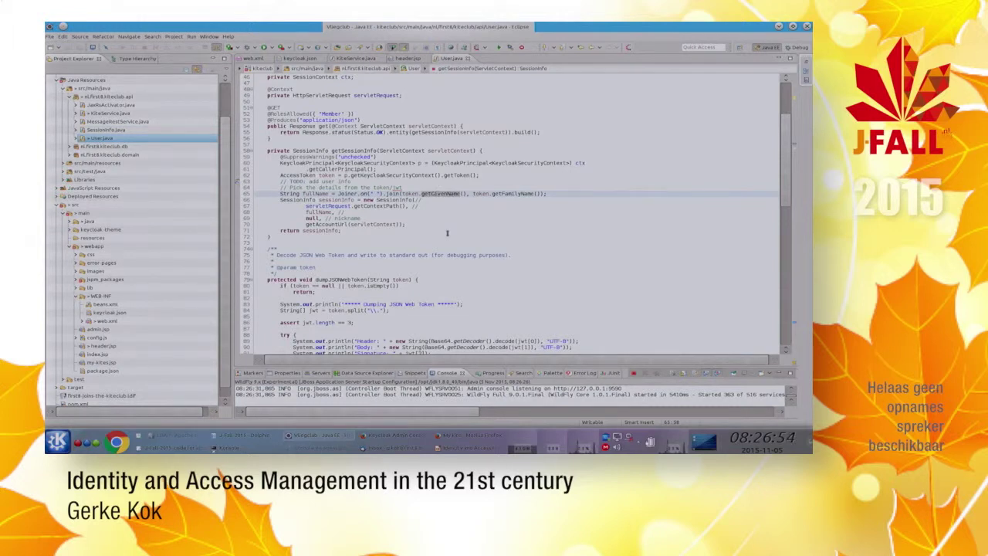
# Step: Walk through KiteService's getEmployeeNumber: getCallerPrincipal, the otherClaims Map<String, Object> and ATTR_ID
pyautogui.hotkey('ctrl', 'F6')
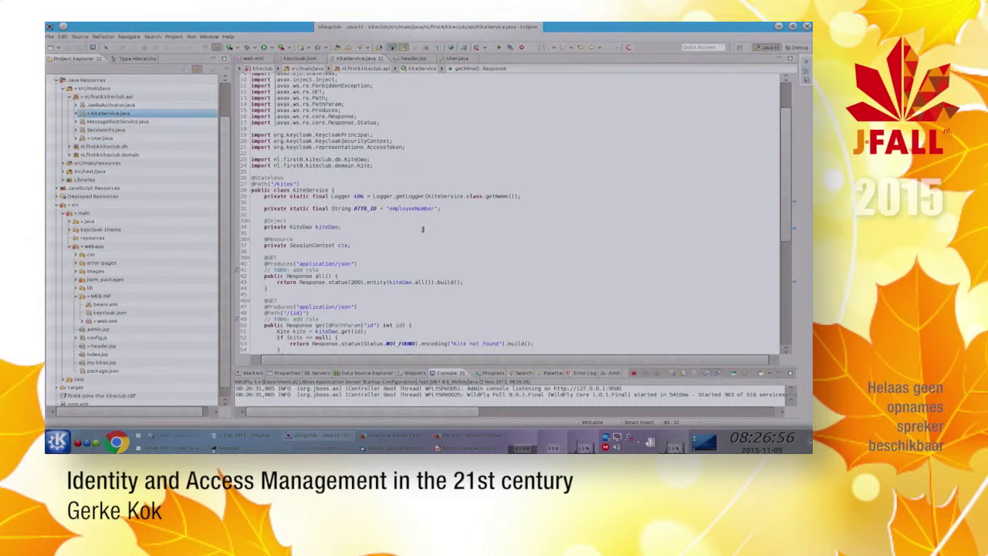
pyautogui.scroll(-12, 424, 230)
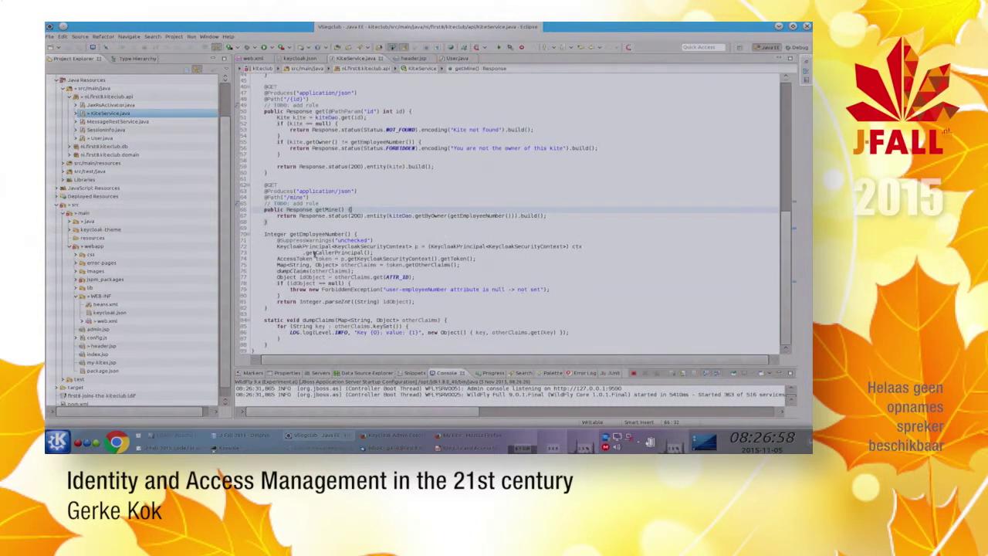
pyautogui.click(371, 254)
pyautogui.hotkey('shift', 'Home')
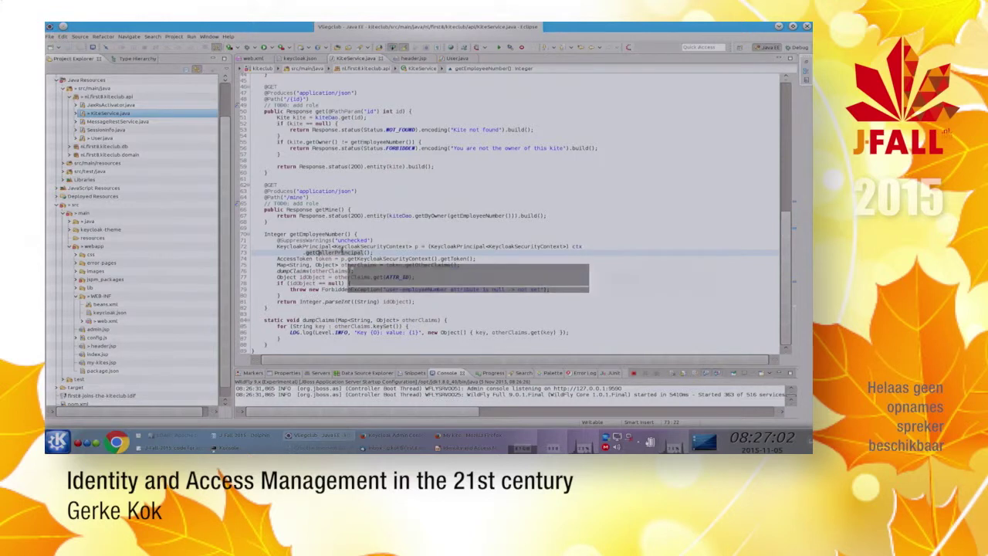
pyautogui.click(414, 265)
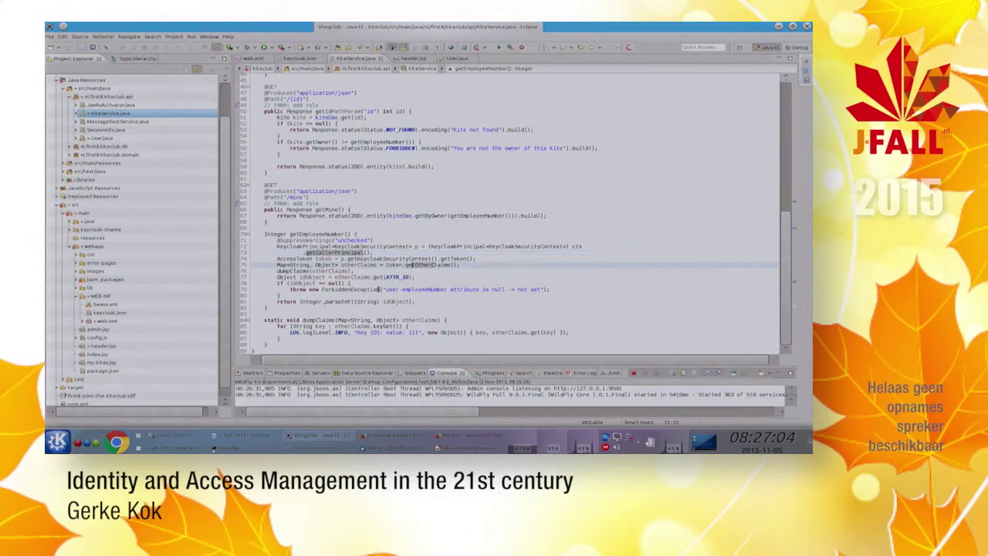
pyautogui.moveTo(276, 264); pyautogui.dragTo(337, 265)
pyautogui.click(291, 265)
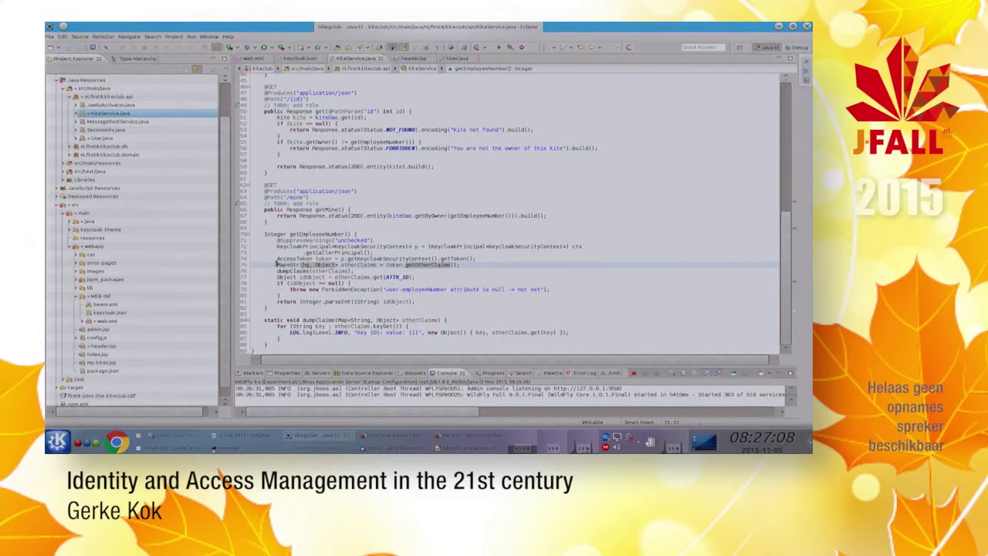
pyautogui.click(317, 264)
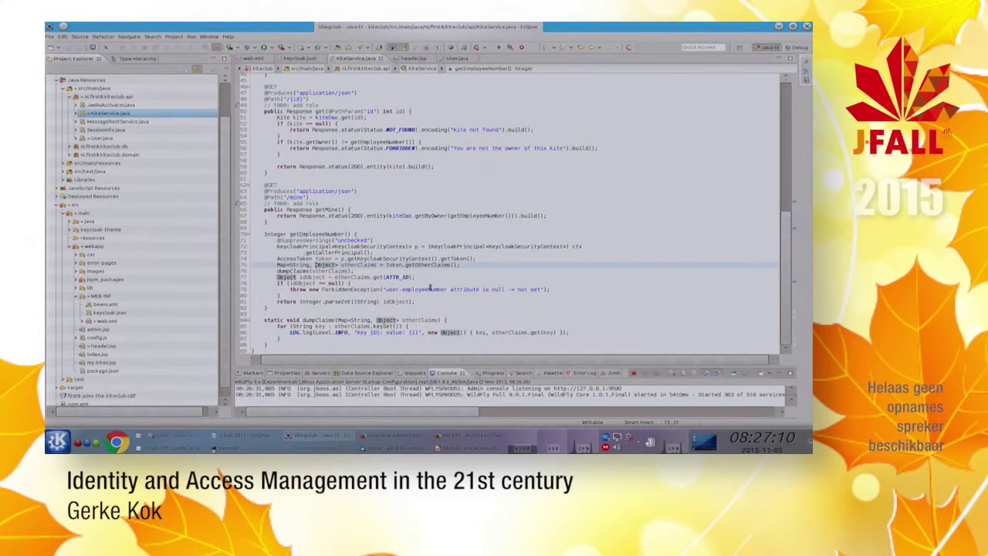
pyautogui.click(392, 276)
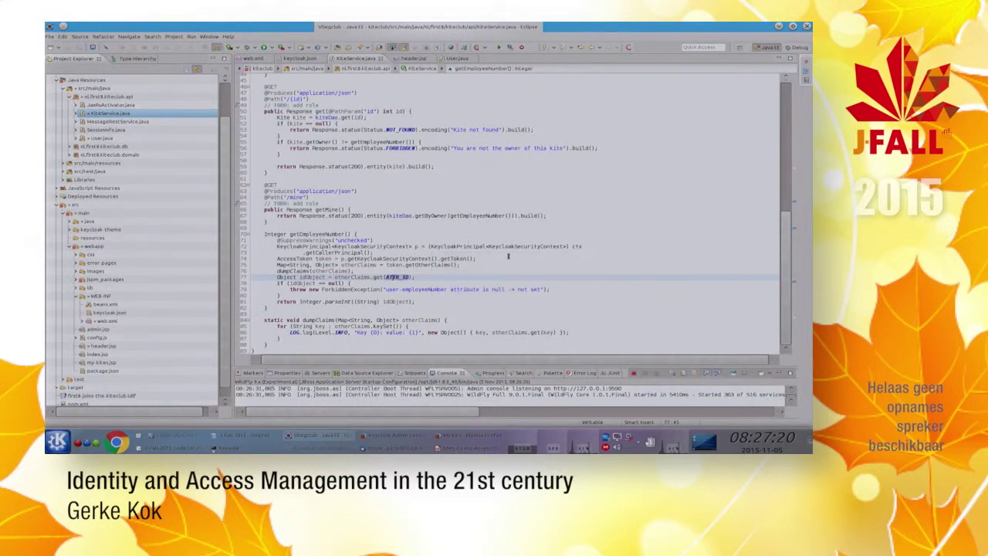
pyautogui.hotkey('alt', 'Tab')
pyautogui.hotkey('alt', 'Tab')
pyautogui.hotkey('alt', 'Tab')
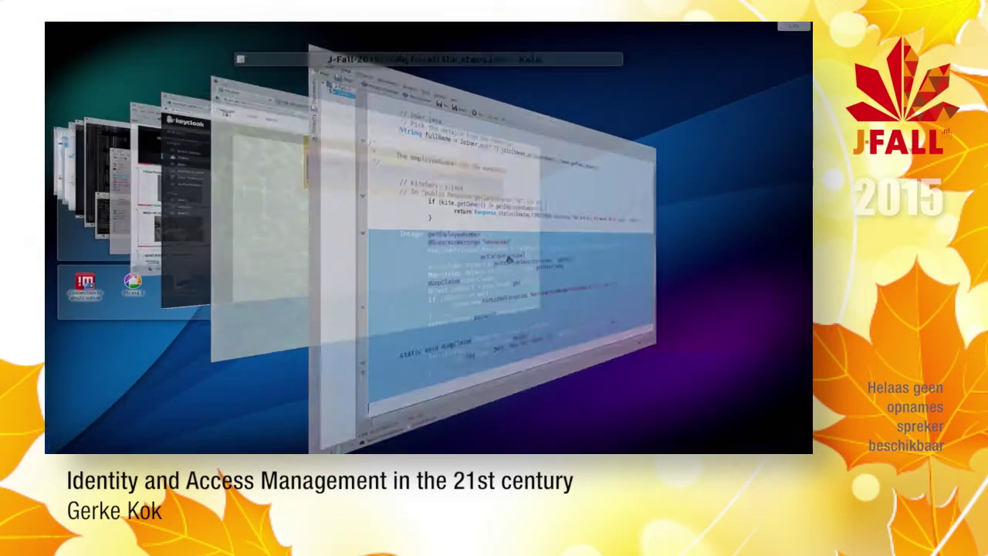
pyautogui.hotkey('alt', 'Tab')
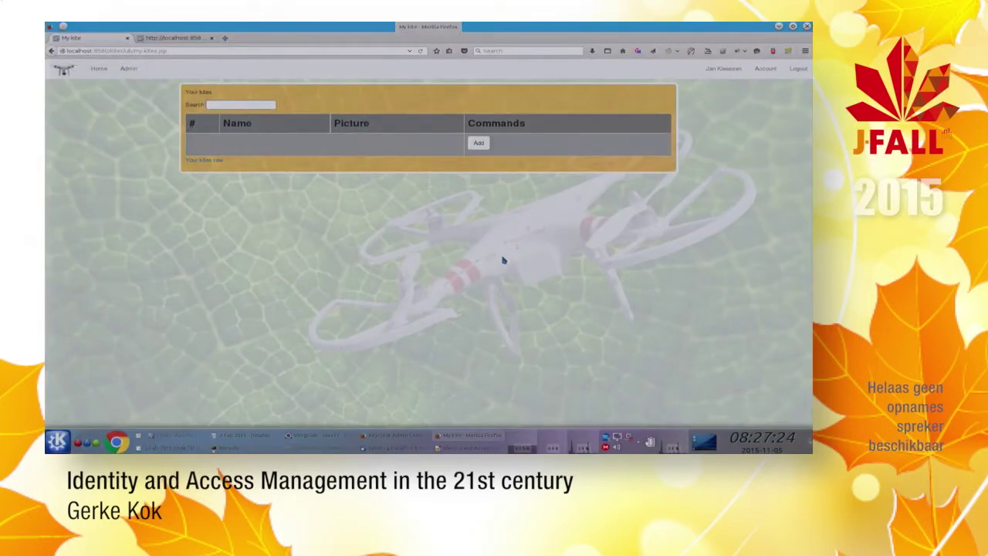
# Step: Reload My kites to list the Toothless kite, then check Eclipse's console dump of the aka and employeeNumber claims
pyautogui.press('F5')
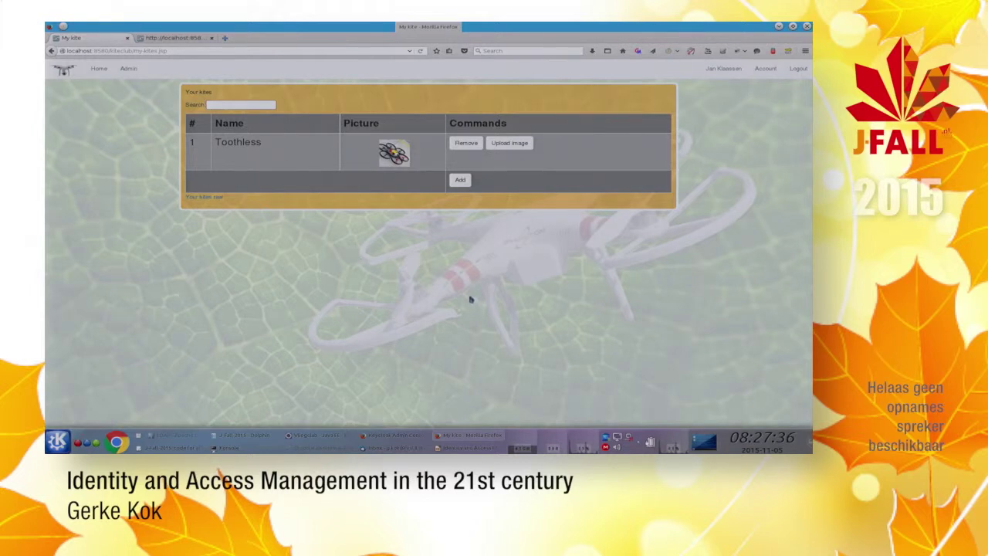
pyautogui.hotkey('alt', 'Tab')
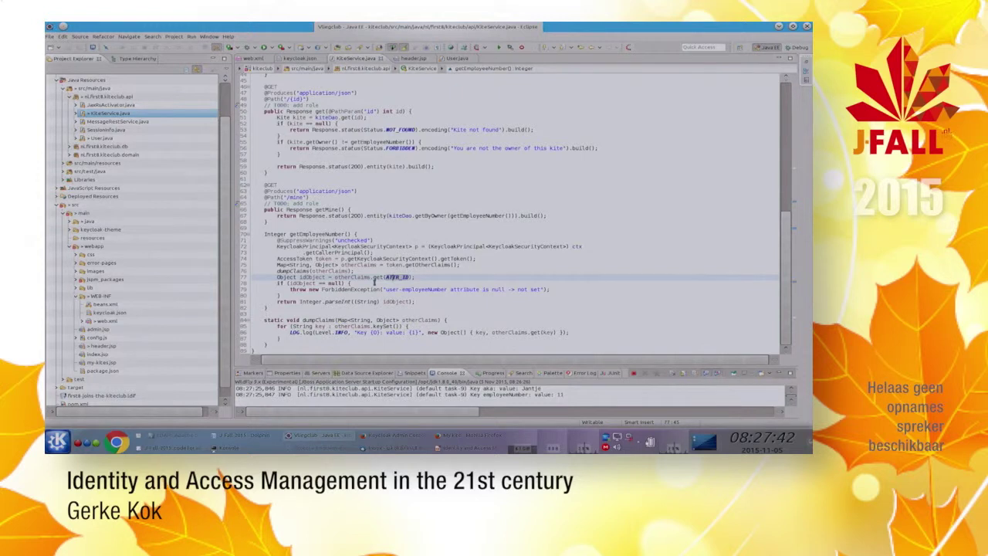
# Step: Copy the header.jsp aka/nickname span line from the Kate notes and return to KiteService.java
pyautogui.hotkey('alt', 'Tab')
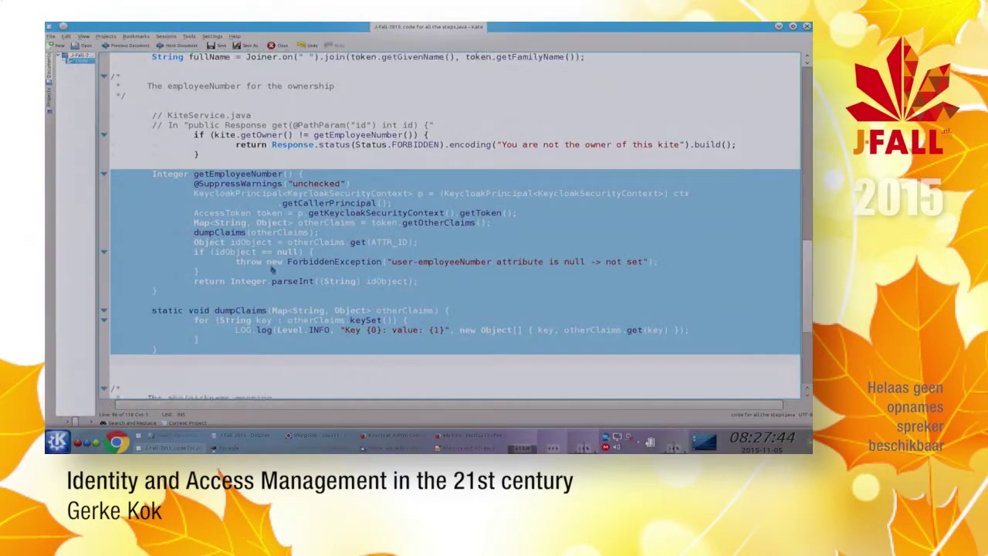
pyautogui.scroll(-6, 272, 269)
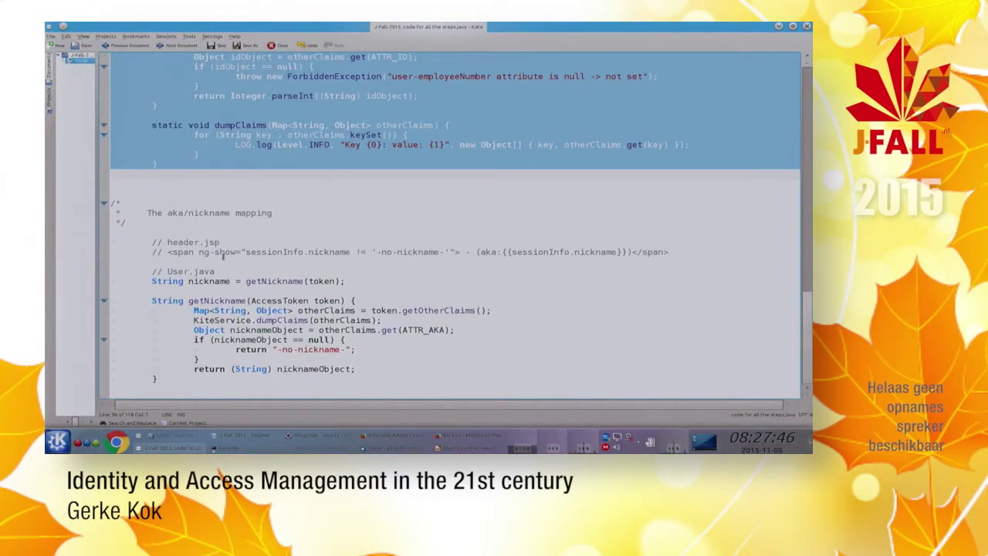
pyautogui.click(168, 251)
pyautogui.hotkey('shift', 'End')
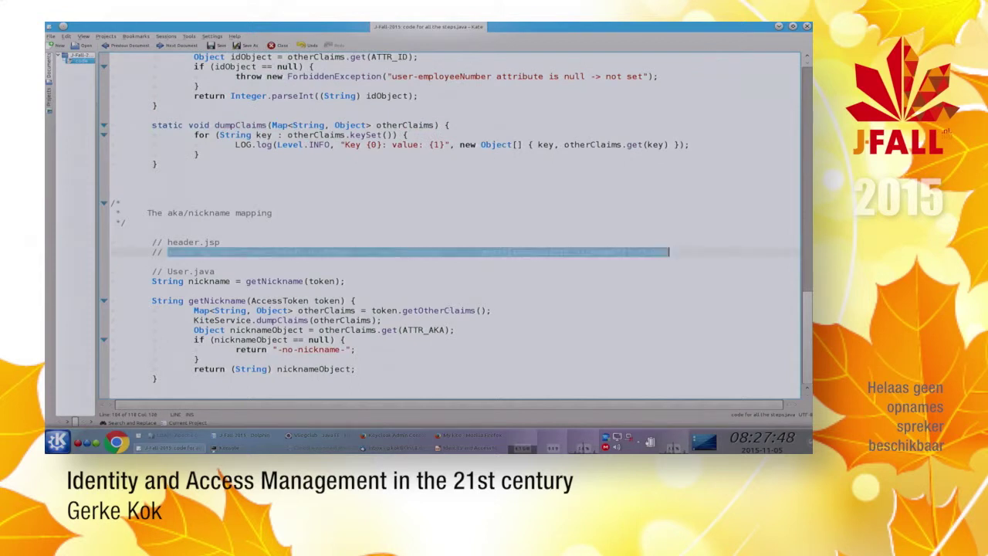
pyautogui.click(152, 251)
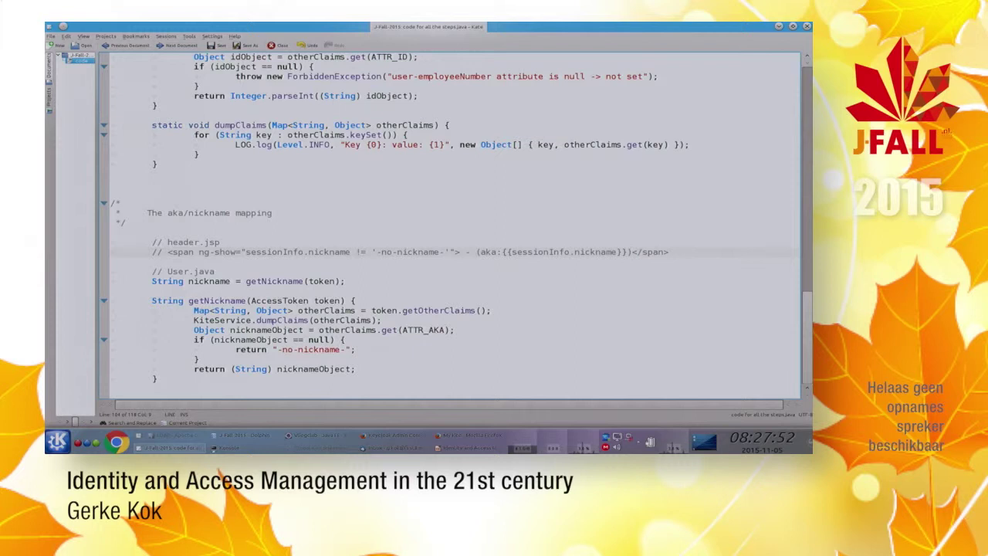
pyautogui.hotkey('alt', 'Tab')
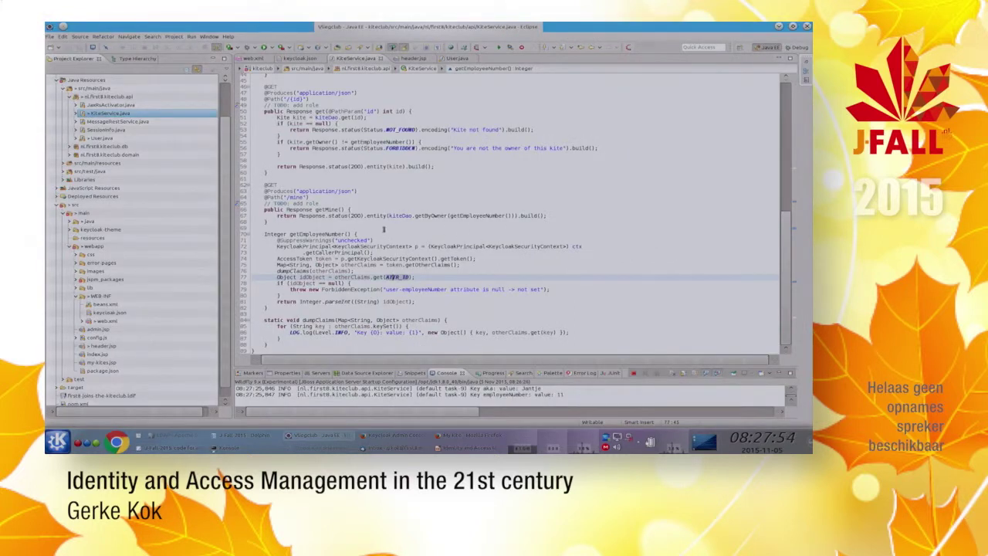
pyautogui.hotkey('ctrl', 'F6')
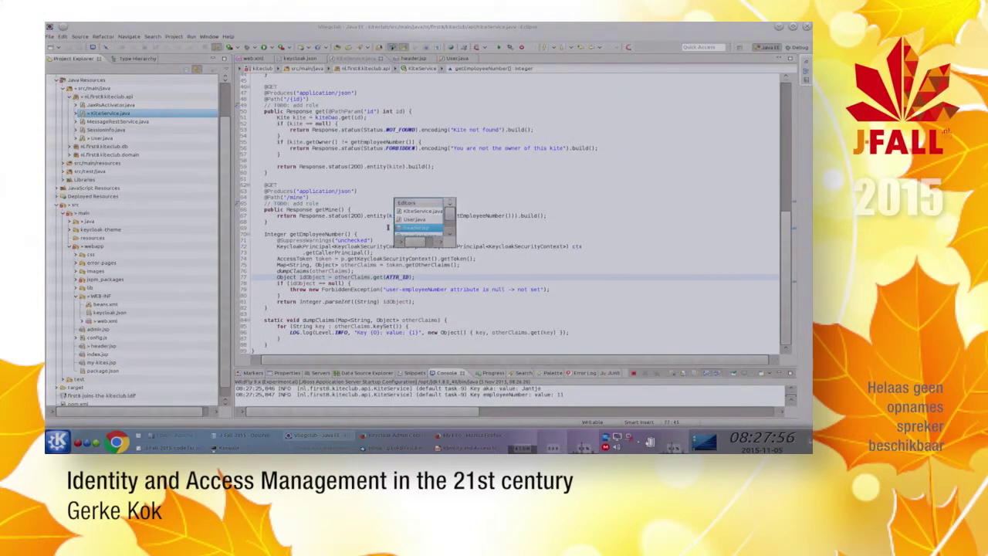
# Step: Insert the '(aka: nickname)' span after the username link on line 30 of header.jsp
pyautogui.press('Return')
pyautogui.press('Left')
pyautogui.press('Left')
pyautogui.press('Left')
pyautogui.press('Left')
pyautogui.press('Left')
pyautogui.write('<span ng-show="sessionInfo.nickname != \'-no-nickname-\'"> - (aka: {{sessionInfo.nickname}})</span>')
pyautogui.hotkey('ctrl', 'Left')
pyautogui.hotkey('ctrl', 'Left')
pyautogui.hotkey('ctrl', 'Left')
pyautogui.hotkey('ctrl', 'Left')
pyautogui.hotkey('ctrl', 'Left')
pyautogui.hotkey('ctrl', 'Left')
pyautogui.hotkey('ctrl', 'Left')
pyautogui.hotkey('ctrl', 'Left')
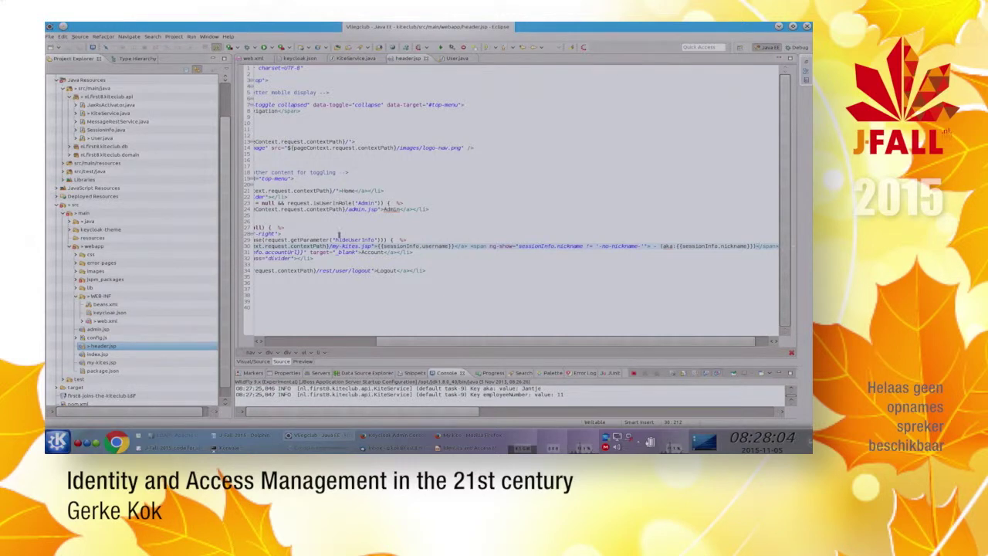
# Step: Copy the getNickname call line from the Kate notes for use in User.java
pyautogui.hotkey('alt', 'Tab')
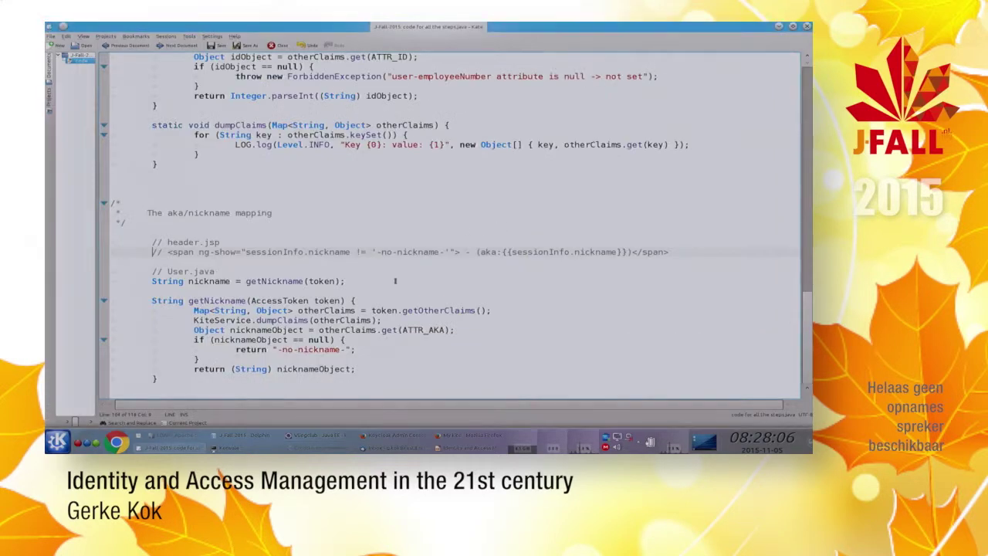
pyautogui.press('Down')
pyautogui.press('Home')
pyautogui.hotkey('shift', 'Down')
pyautogui.hotkey('ctrl', 'c')
pyautogui.press('Up')
pyautogui.hotkey('alt', 'Tab')
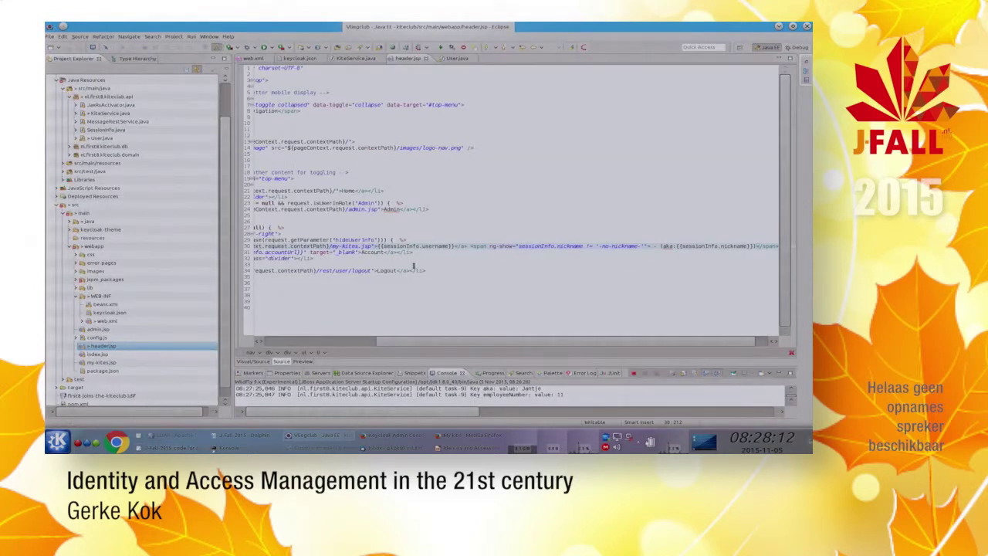
pyautogui.hotkey('ctrl', 'F6')
pyautogui.hotkey('ctrl', 'F6')
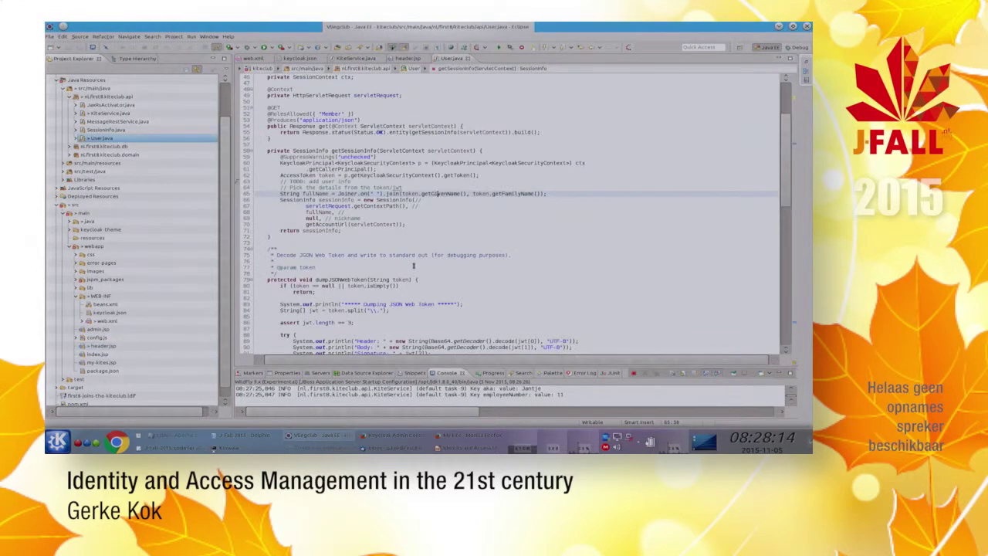
# Step: Add the nickname = getNickname(token) line under fullName and pass nickname into SessionInfo instead of null
pyautogui.press('Down')
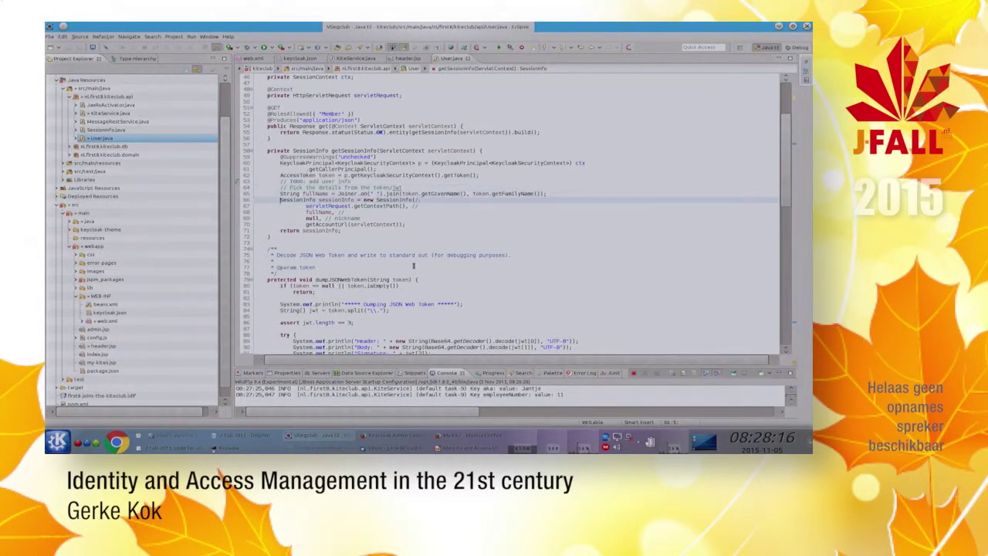
pyautogui.hotkey('ctrl', 'v')
pyautogui.press('Down')
pyautogui.press('Down')
pyautogui.press('Down')
pyautogui.hotkey('ctrl', 'shift', 'Right')
pyautogui.hotkey('ctrl', 'shift', 'Right')
pyautogui.hotkey('ctrl', 'shift', 'Right')
pyautogui.press('Delete')
pyautogui.write(', //')
pyautogui.press('Up')
# Step: Paste the getNickname method from the notes below getSessionInfo in User.java
pyautogui.hotkey('alt', 'Tab')
pyautogui.moveTo(110, 298); pyautogui.dragTo(110, 389)
pyautogui.hotkey('ctrl', 'c')
pyautogui.hotkey('alt', 'Tab')
pyautogui.press('Down')
pyautogui.press('Down')
pyautogui.press('Down')
pyautogui.press('Down')
pyautogui.press('Down')
pyautogui.press('Down')
pyautogui.press('Down')
pyautogui.press('Down')
pyautogui.press('Down')
pyautogui.press('Down')
pyautogui.press('Up')
pyautogui.press('Up')
pyautogui.press('Up')
pyautogui.press('Up')
pyautogui.press('Up')
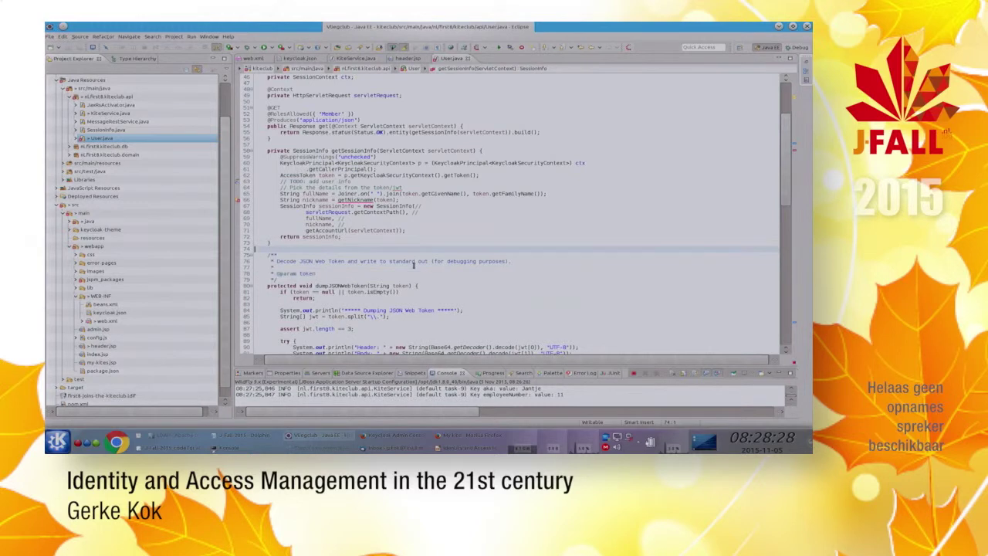
pyautogui.hotkey('ctrl', 'v')
pyautogui.press('Up')
pyautogui.press('Up')
pyautogui.press('Up')
pyautogui.press('Up')
pyautogui.press('Up')
pyautogui.press('Up')
pyautogui.press('Up')
pyautogui.press('Up')
pyautogui.press('Up')
pyautogui.press('Up')
pyautogui.press('End')
pyautogui.press('Return')
pyautogui.press('Down')
pyautogui.press('Down')
pyautogui.press('Home')
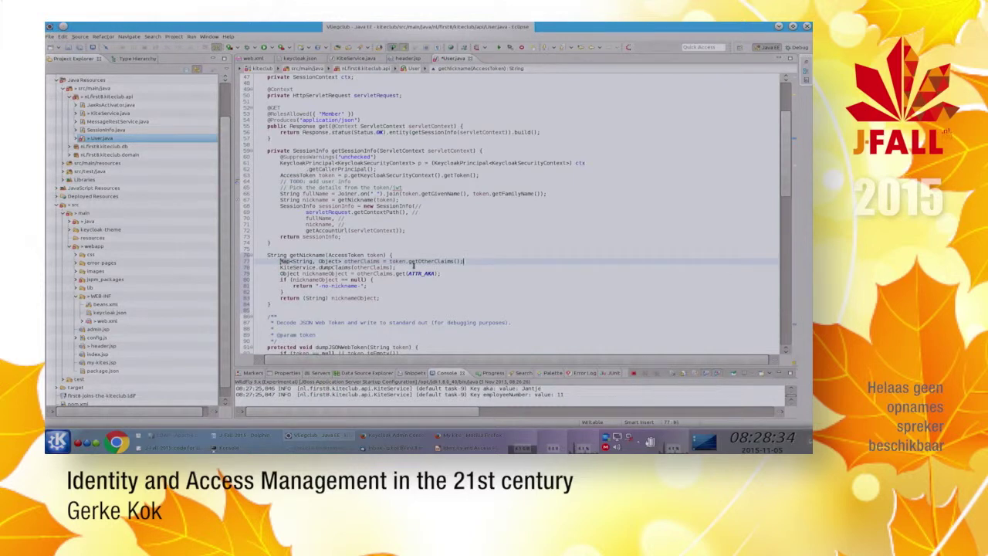
# Step: Highlight the getOtherClaims call and the ATTR_AKA claim lookup in getNickname
pyautogui.click(414, 262)
pyautogui.press('Down')
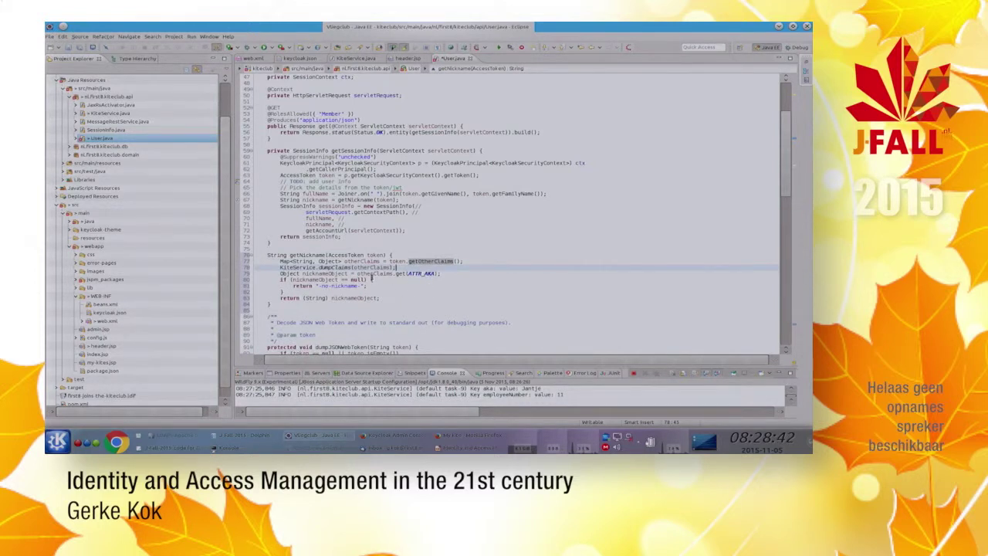
pyautogui.click(417, 274)
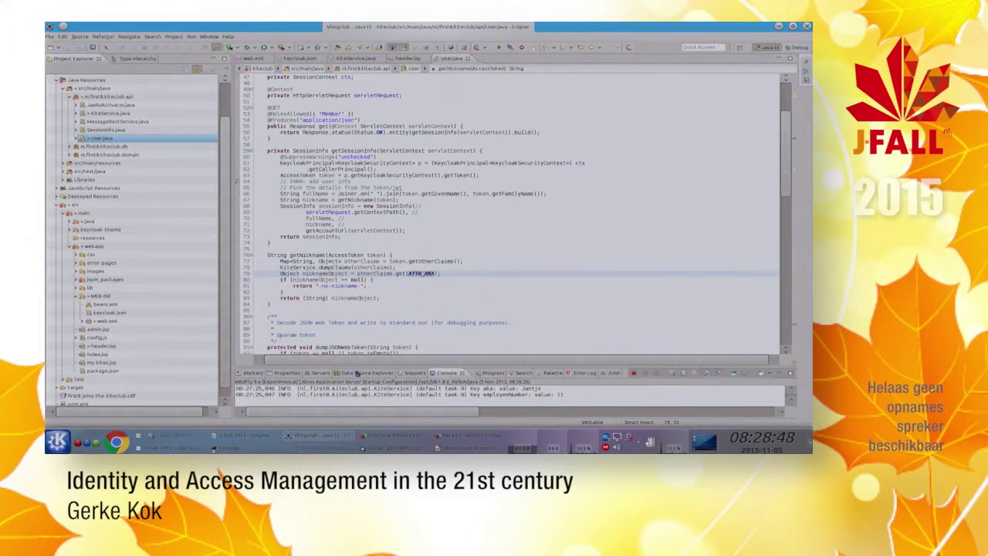
# Step: Start the WildFly server from the Servers view to redeploy kiteclub.war
pyautogui.click(313, 373)
pyautogui.click(729, 374)
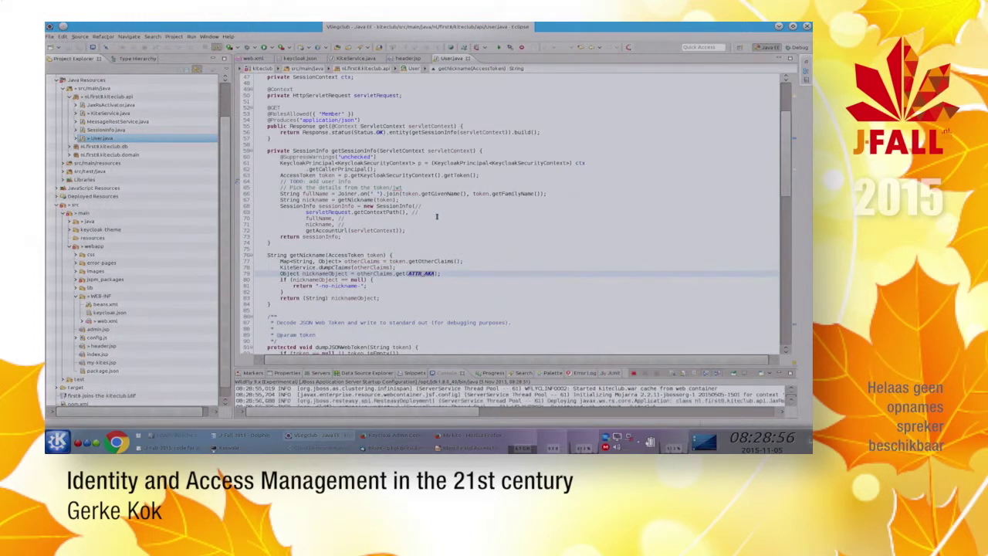
pyautogui.hotkey('alt', 'Tab')
pyautogui.hotkey('alt', 'Tab')
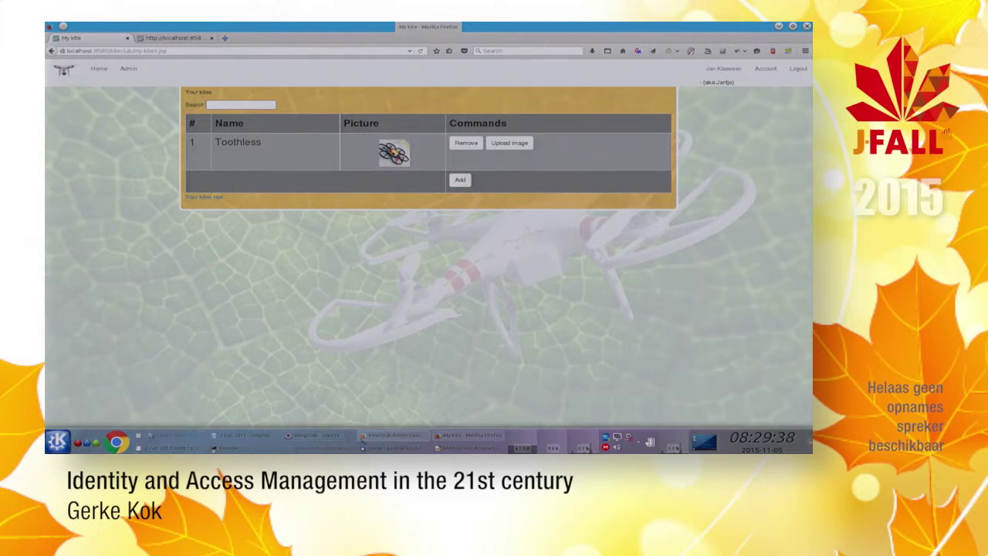
# Step: Return to the Keycloak Admin Console showing the Kiteclub client's seven token mappers
pyautogui.click(395, 436)
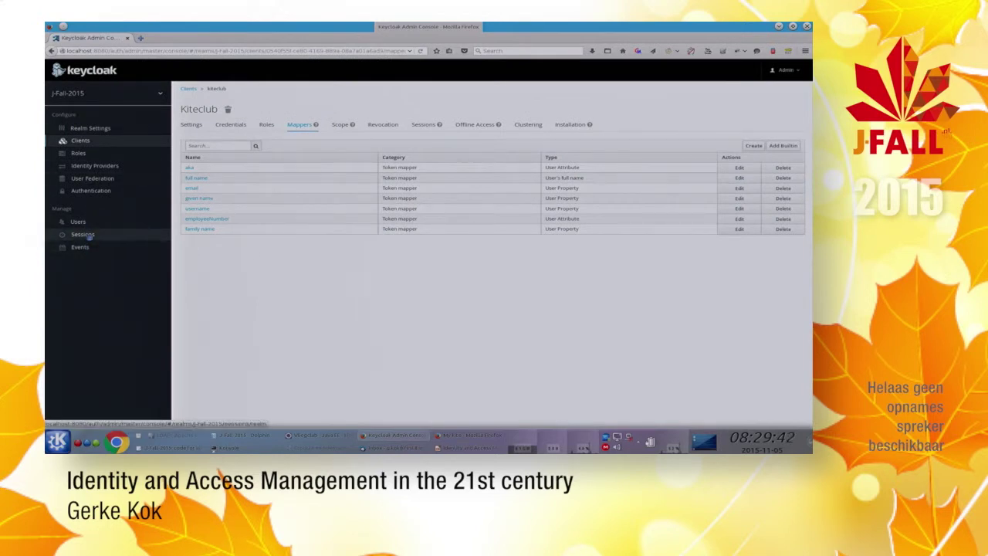
# Step: Add a new ldap user federation provider with display name First8-LDAP
pyautogui.click(92, 178)
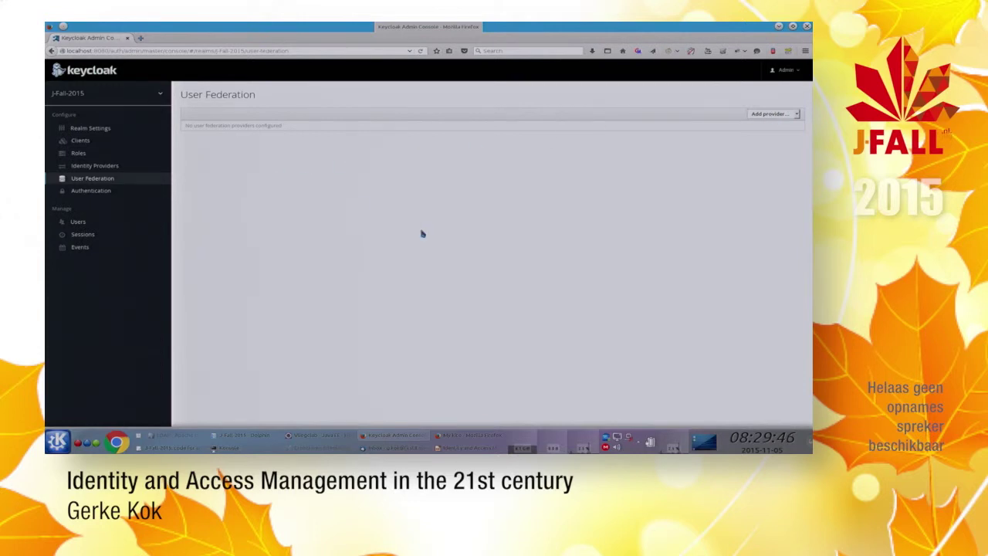
pyautogui.click(782, 115)
pyautogui.click(774, 134)
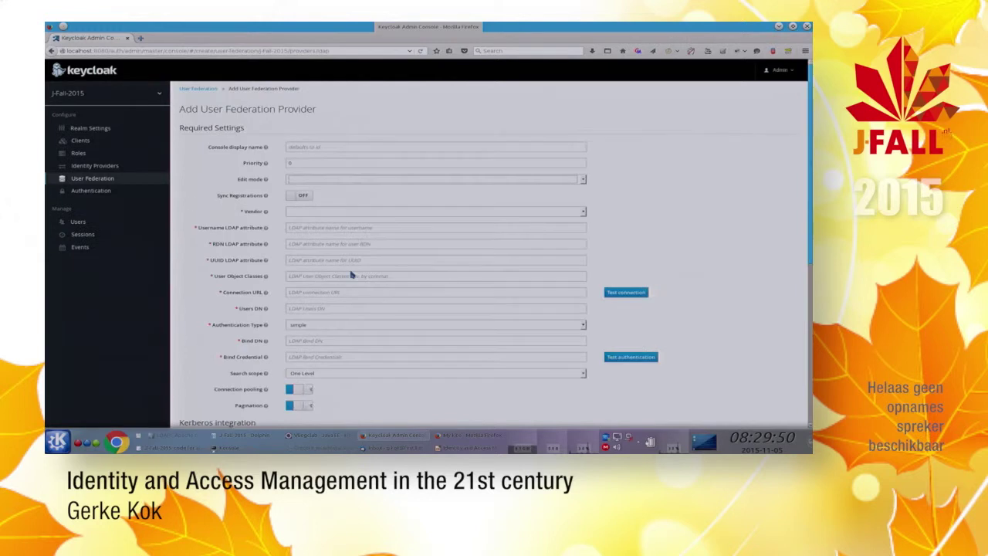
pyautogui.click(318, 146)
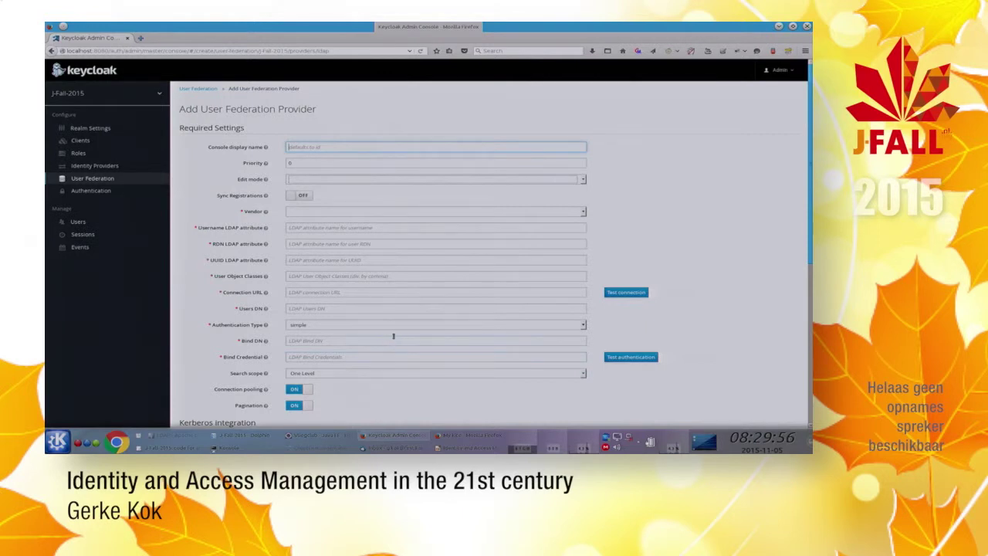
pyautogui.write('Fir')
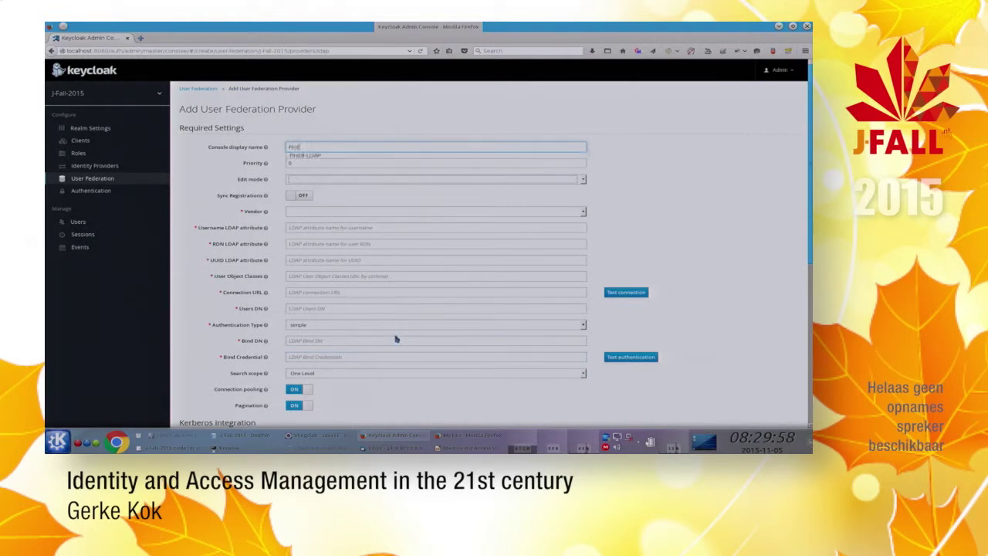
pyautogui.write('stB')
pyautogui.press('Down')
pyautogui.press('Tab')
# Step: Set the provider's edit mode to READ_ONLY and vendor to Other
pyautogui.press('Tab')
pyautogui.press('Down')
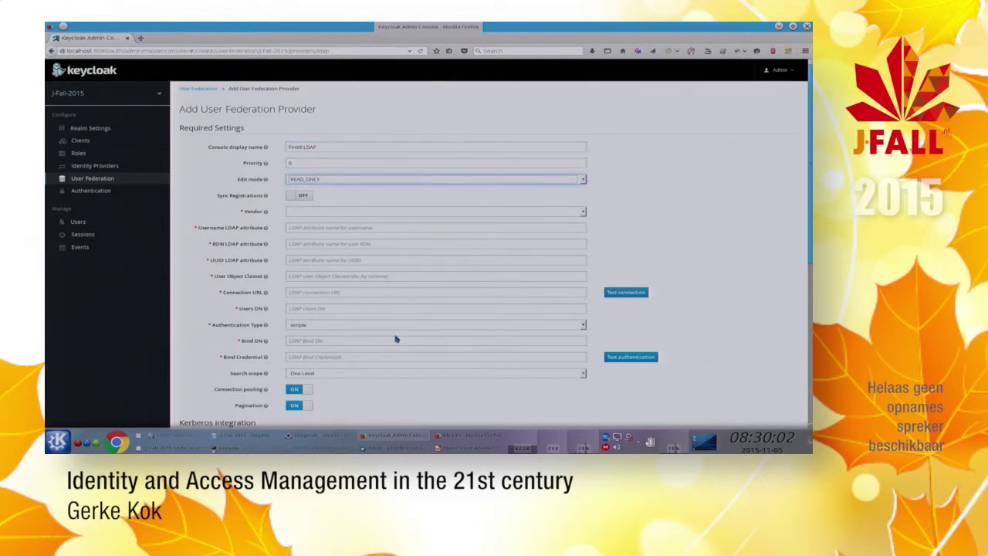
pyautogui.press('Tab')
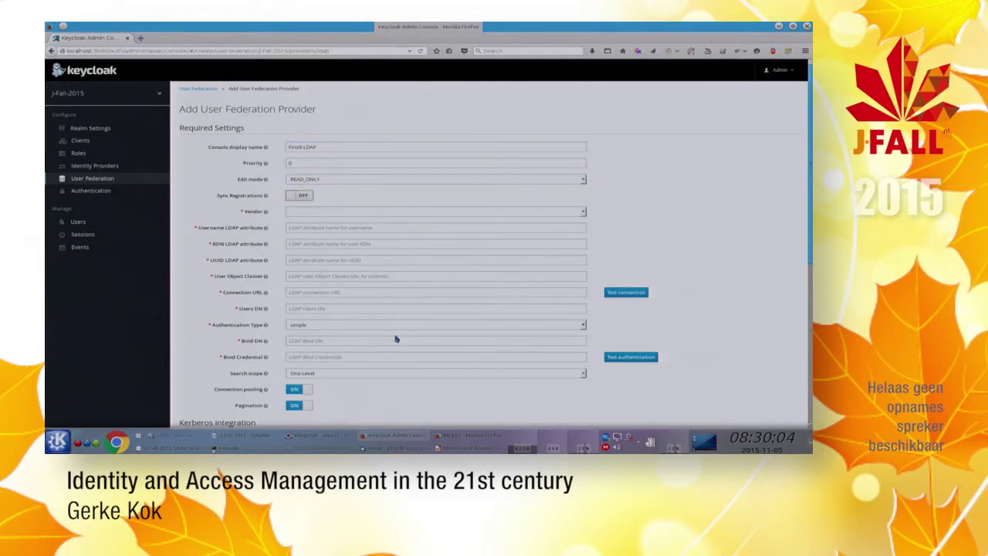
pyautogui.press('Tab')
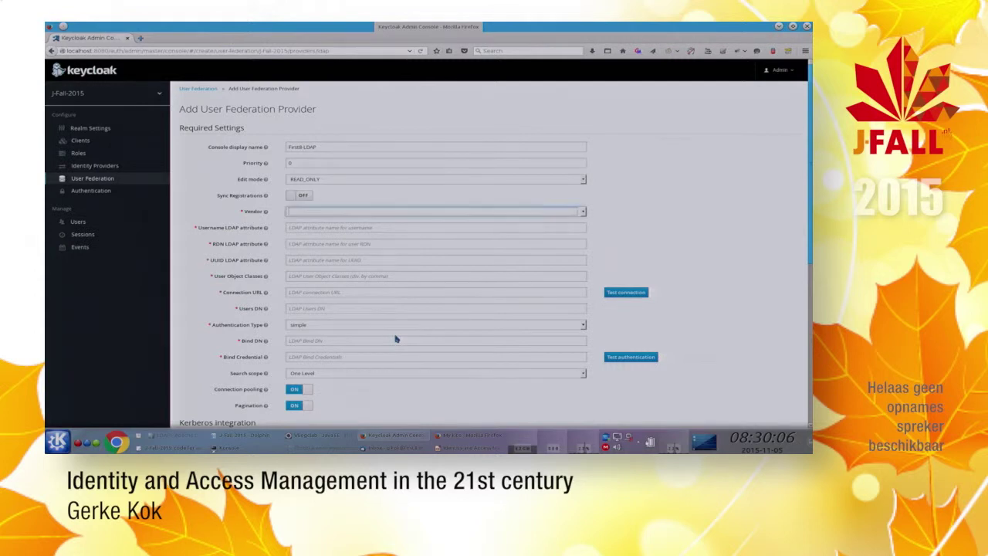
pyautogui.press('Down')
pyautogui.press('Down')
pyautogui.press('Down')
pyautogui.press('Down')
pyautogui.press('Down')
pyautogui.press('Tab')
pyautogui.press('Tab')
pyautogui.press('Tab')
pyautogui.press('Tab')
pyautogui.press('Tab')
# Step: Set URL ldap://localhost:10389, Users DN ou=People,dc=first8,dc=nl, Bind DN uid=admin,ou=system, Subtree scope
pyautogui.press('Down')
pyautogui.press('Down')
pyautogui.press('Tab')
pyautogui.press('Down')
pyautogui.press('Down')
pyautogui.press('Tab')
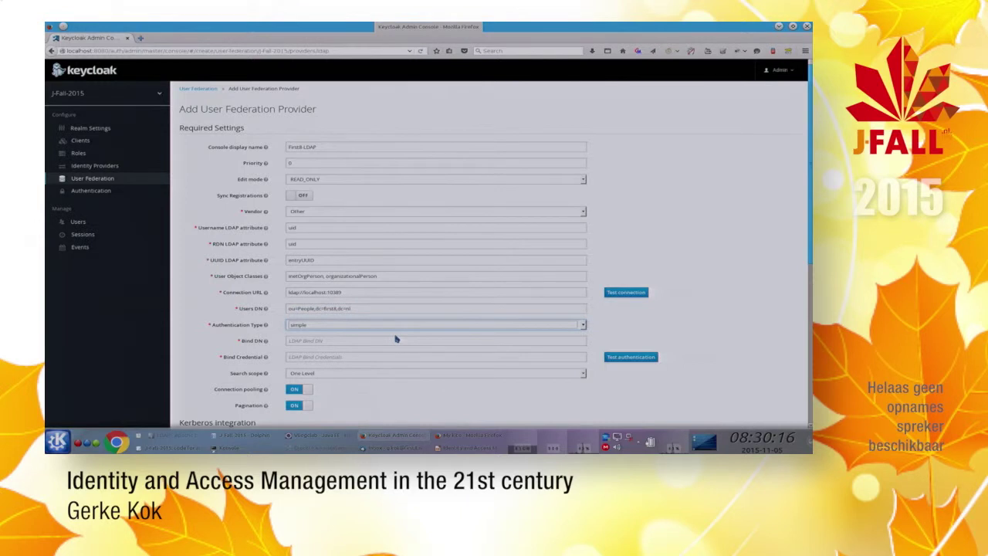
pyautogui.press('Tab')
pyautogui.press('Down')
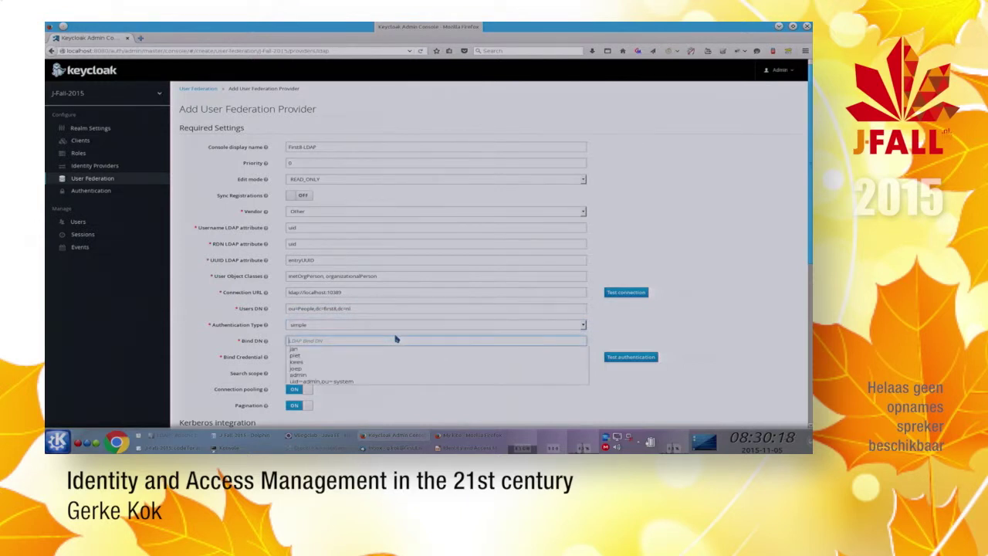
pyautogui.press('Down')
pyautogui.press('Down')
pyautogui.press('Down')
pyautogui.press('Down')
pyautogui.press('Down')
pyautogui.press('Down')
pyautogui.press('Return')
pyautogui.press('Tab')
pyautogui.press('Tab')
pyautogui.press('Down')
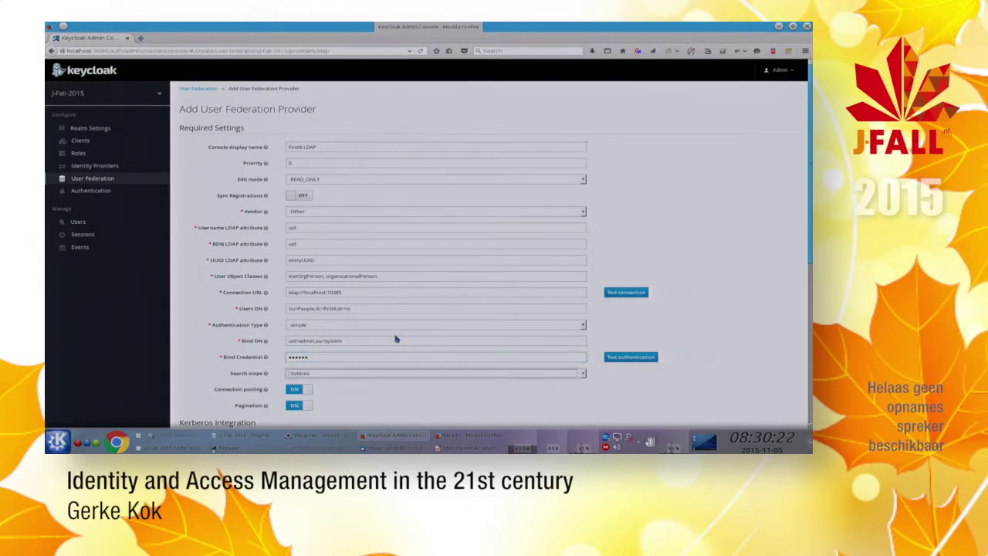
# Step: Test the connection and authentication, save the provider, and synchronize all users
pyautogui.click(708, 250)
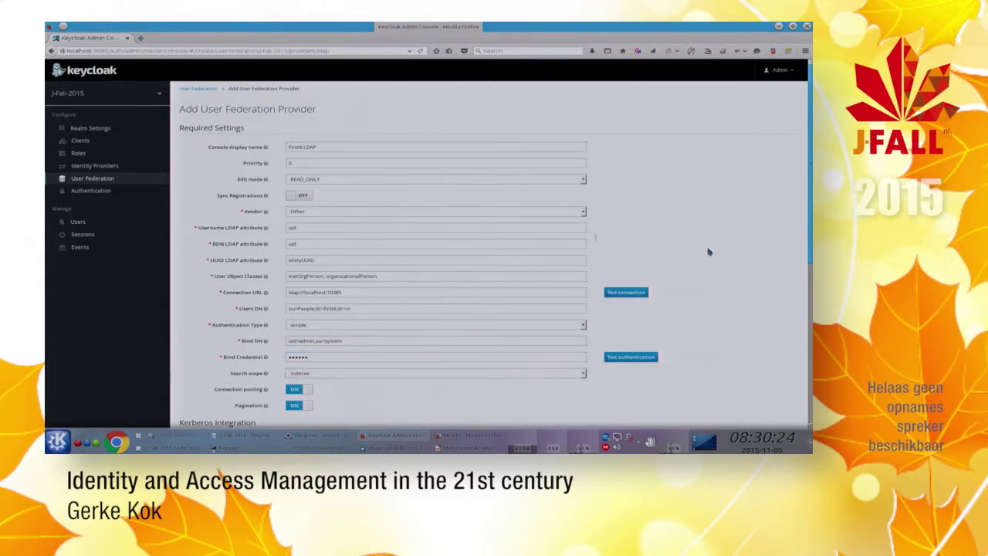
pyautogui.scroll(-3, 708, 255)
pyautogui.click(649, 188)
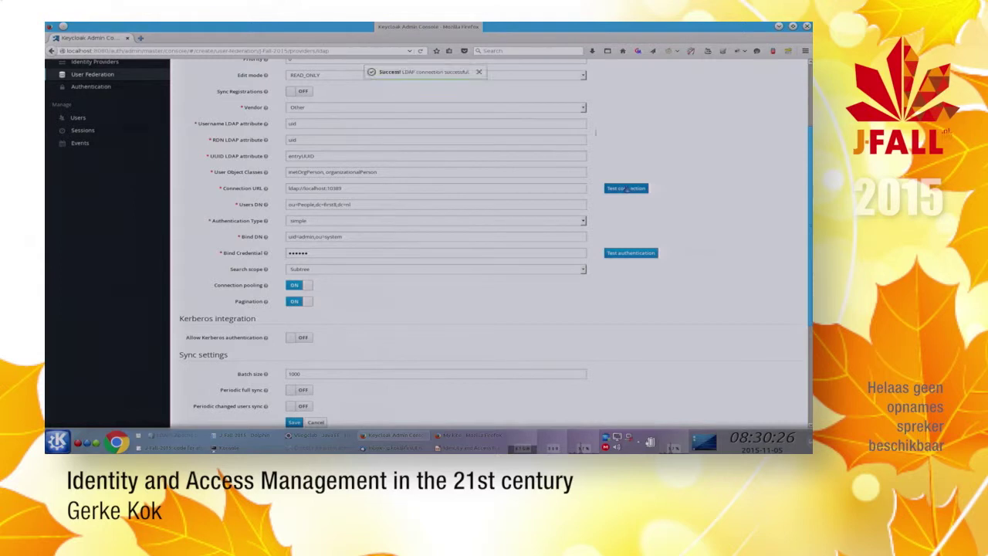
pyautogui.click(631, 255)
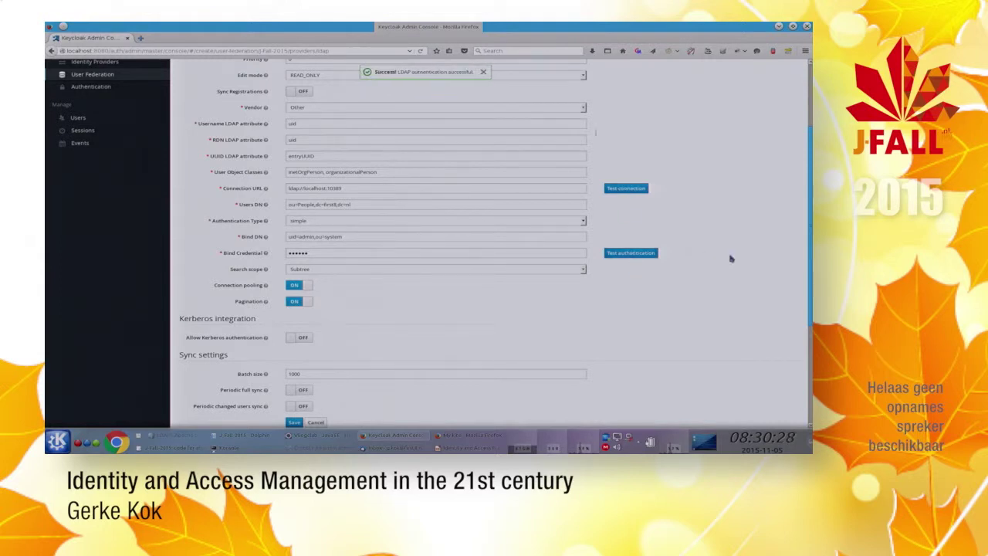
pyautogui.scroll(-1, 487, 318)
pyautogui.scroll(-3, 486, 318)
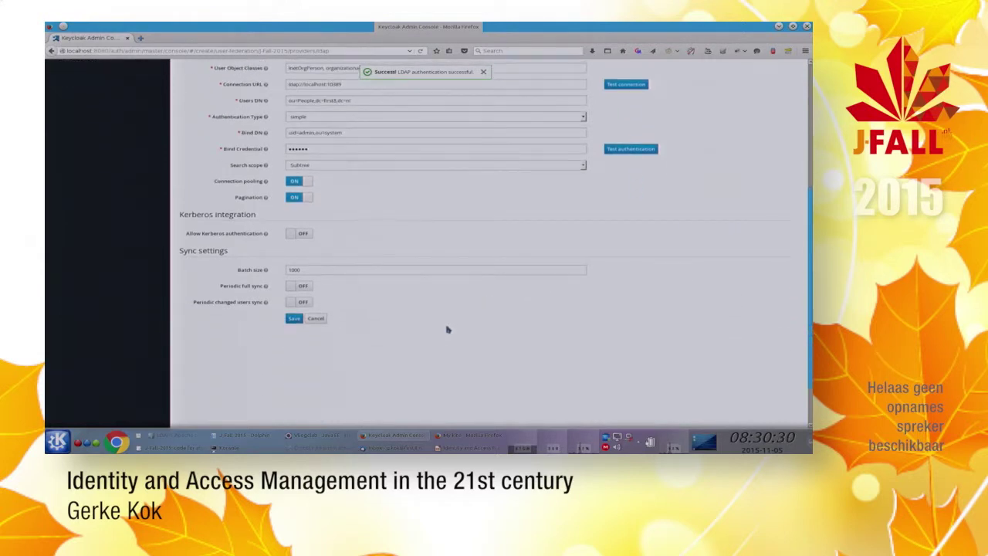
pyautogui.click(294, 319)
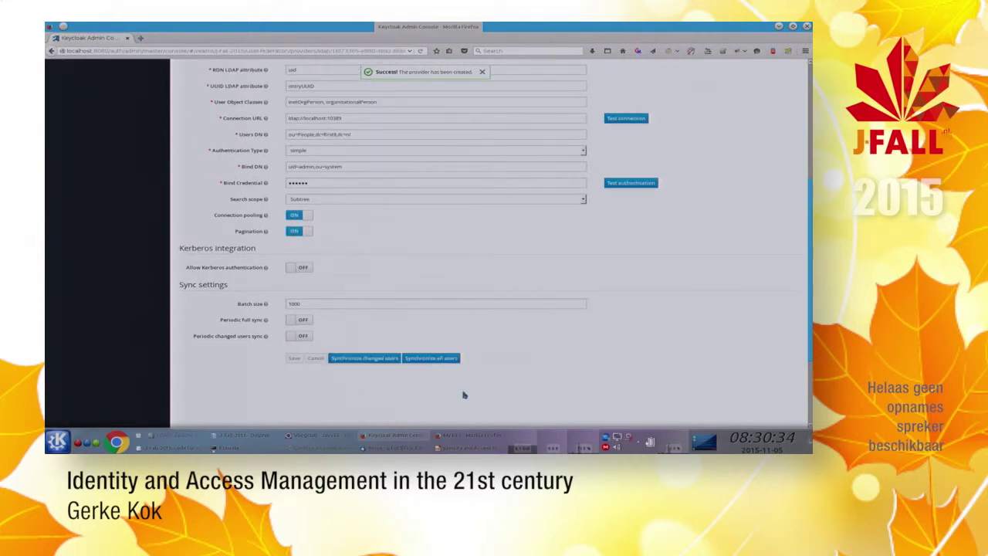
pyautogui.click(440, 358)
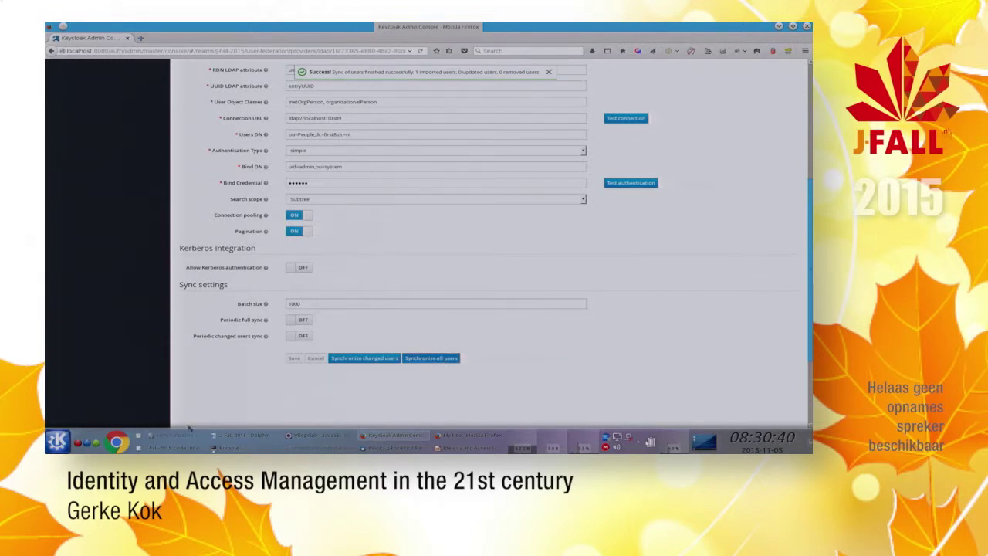
pyautogui.click(176, 435)
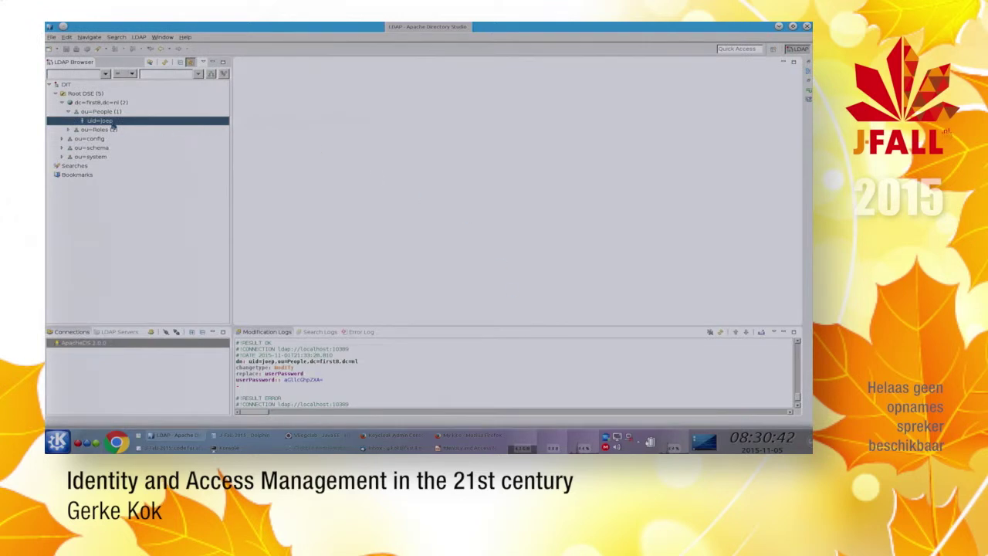
# Step: Open the user entry under dc=first8,dc=nl > ou=People, then log out of Kiteclub
pyautogui.click(91, 94)
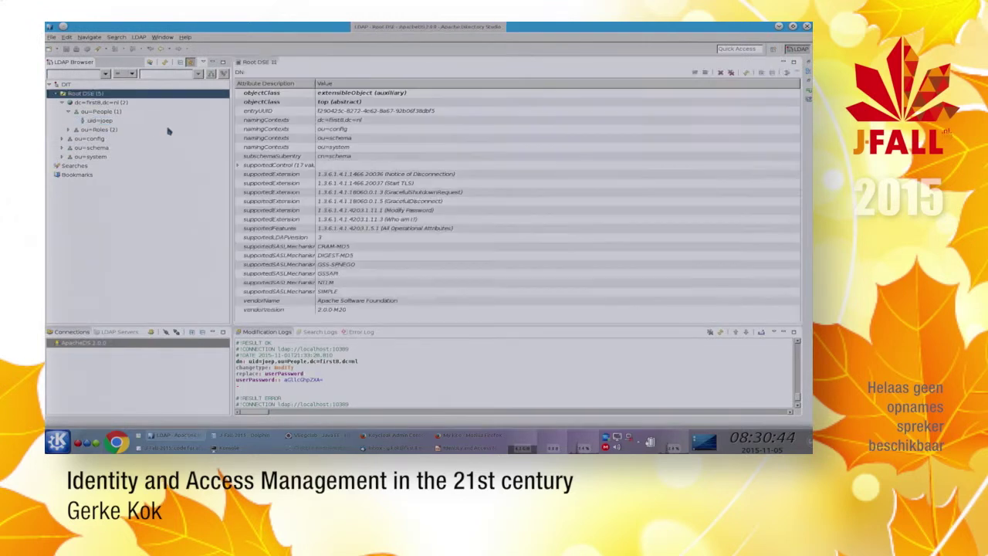
pyautogui.click(114, 104)
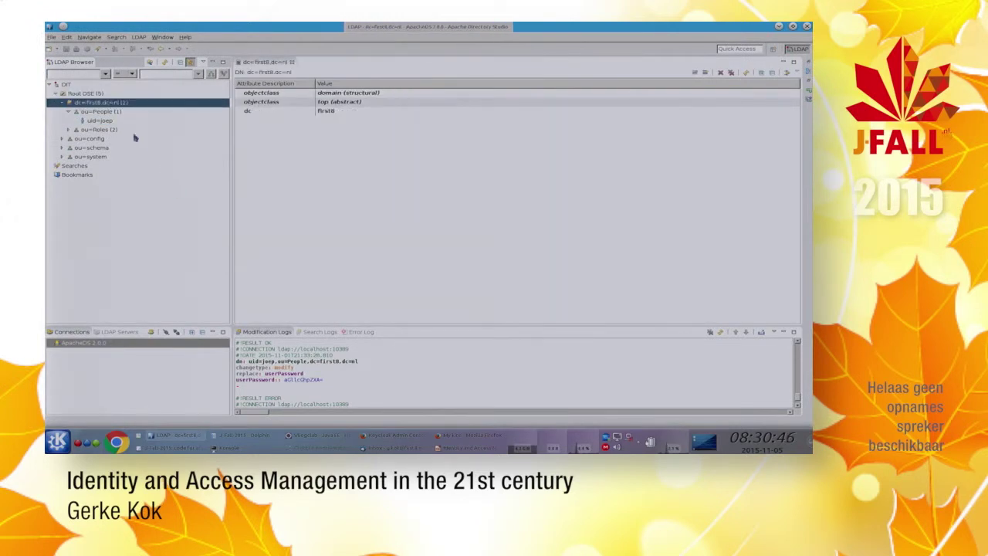
pyautogui.click(97, 113)
pyautogui.click(100, 121)
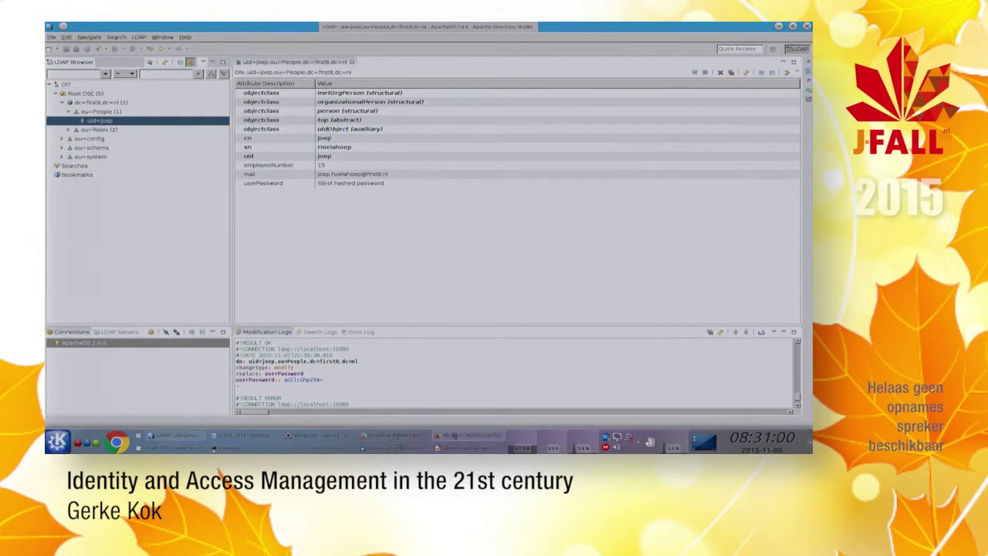
pyautogui.click(471, 437)
pyautogui.click(798, 71)
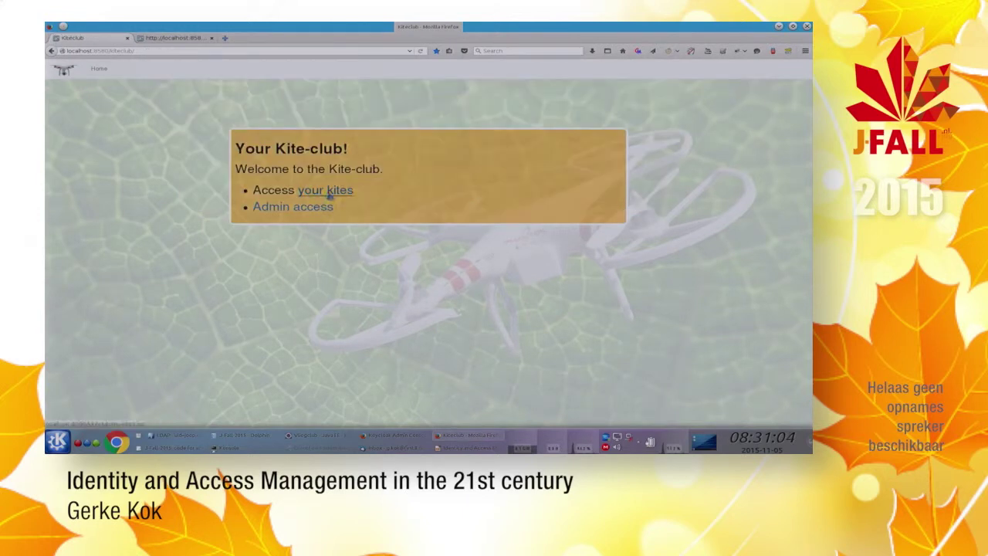
# Step: Sign in to the Kiteclub kites page with the LDAP user's credentials, then log out again
pyautogui.click(329, 195)
pyautogui.write('joep')
pyautogui.press('Tab')
pyautogui.write('password')
pyautogui.press('Return')
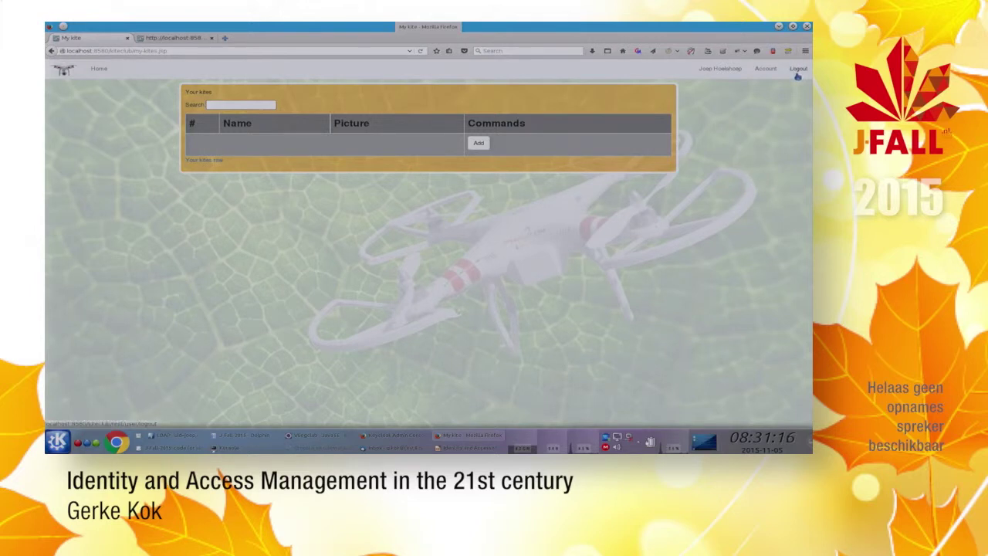
pyautogui.click(798, 73)
pyautogui.hotkey('alt', 'Tab')
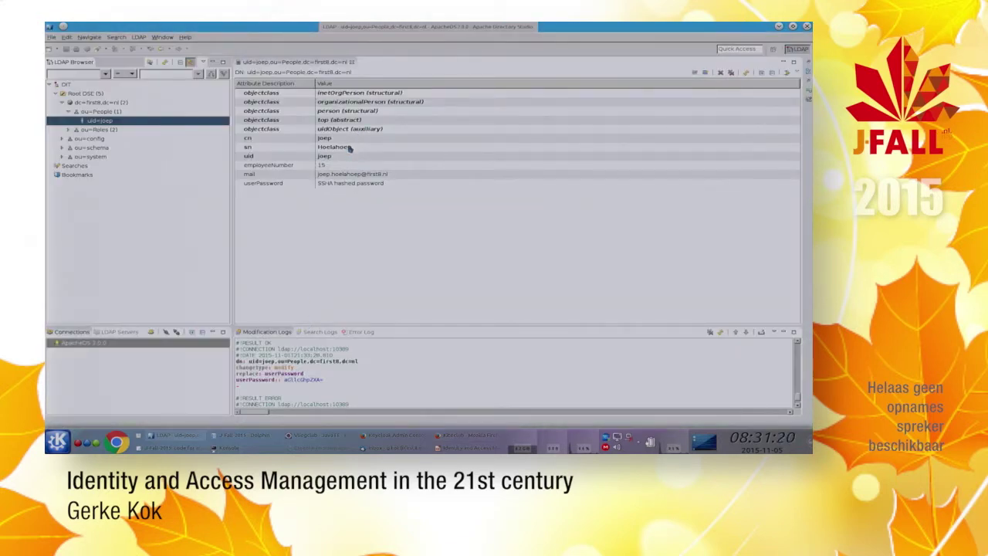
# Step: Replace the LDAP user's sn value with a new surname, then reopen the Kiteclub kites page
pyautogui.click(350, 148)
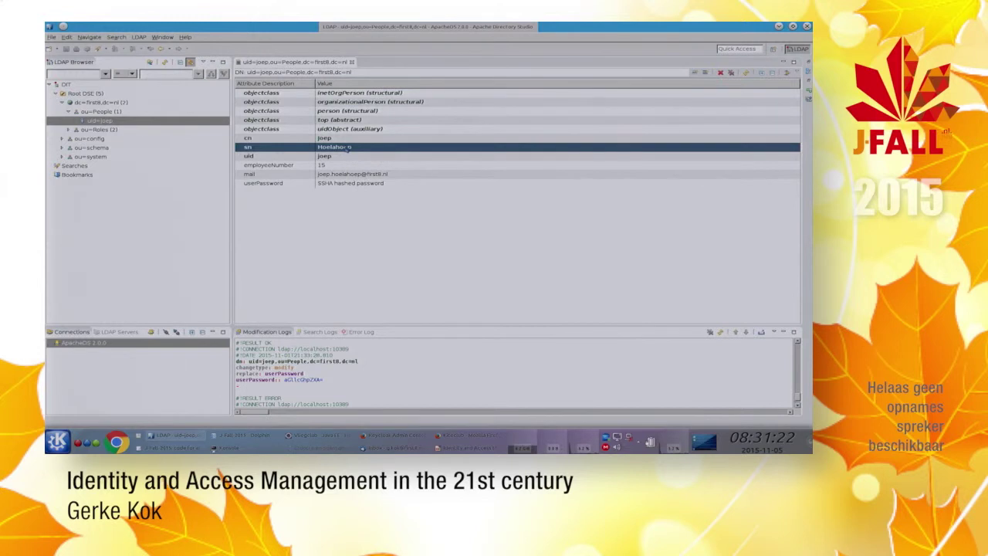
pyautogui.rightClick(342, 147)
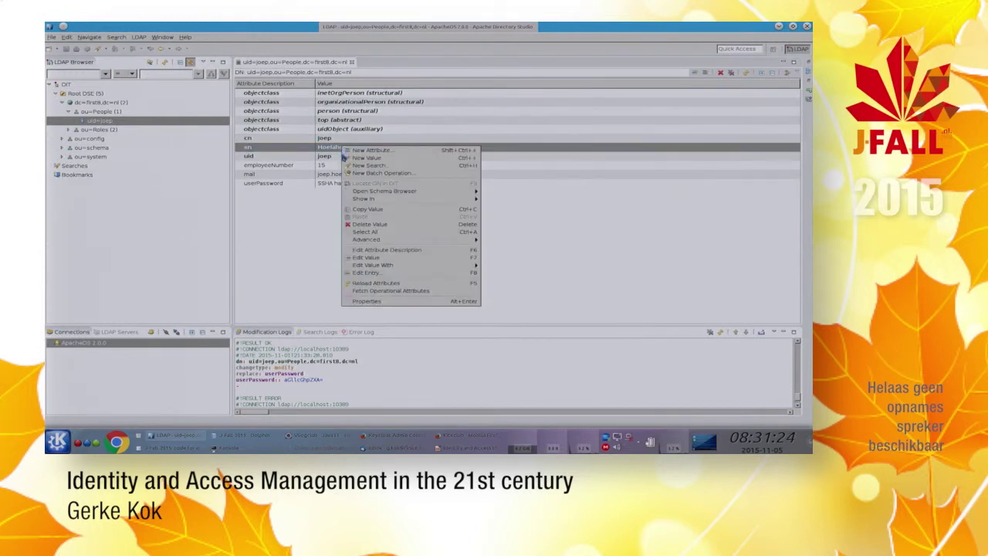
pyautogui.press('Escape')
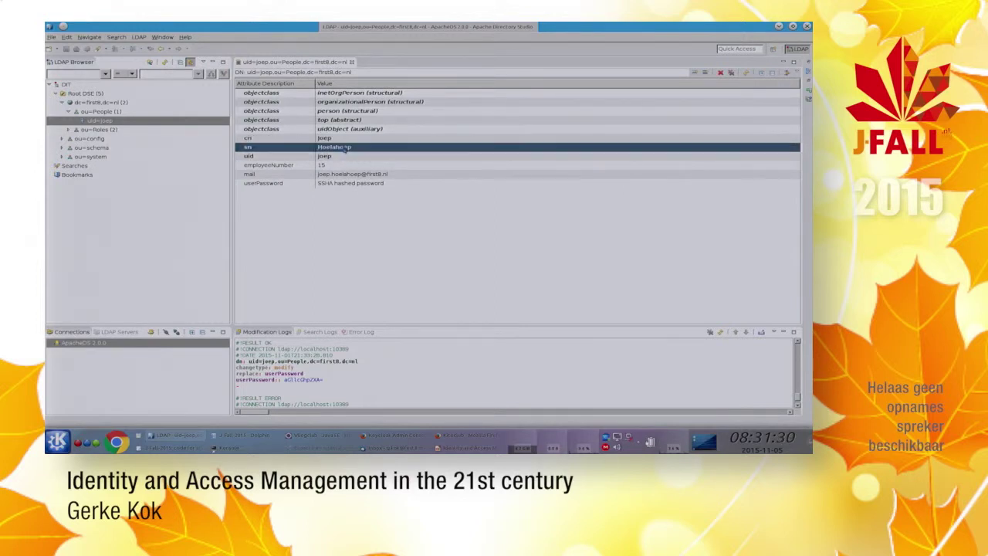
pyautogui.rightClick(346, 149)
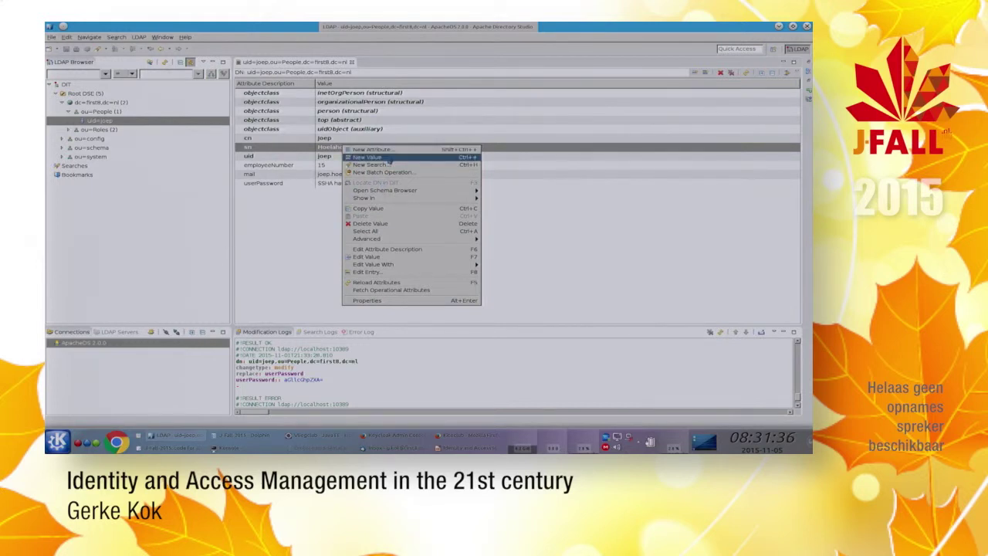
pyautogui.click(448, 256)
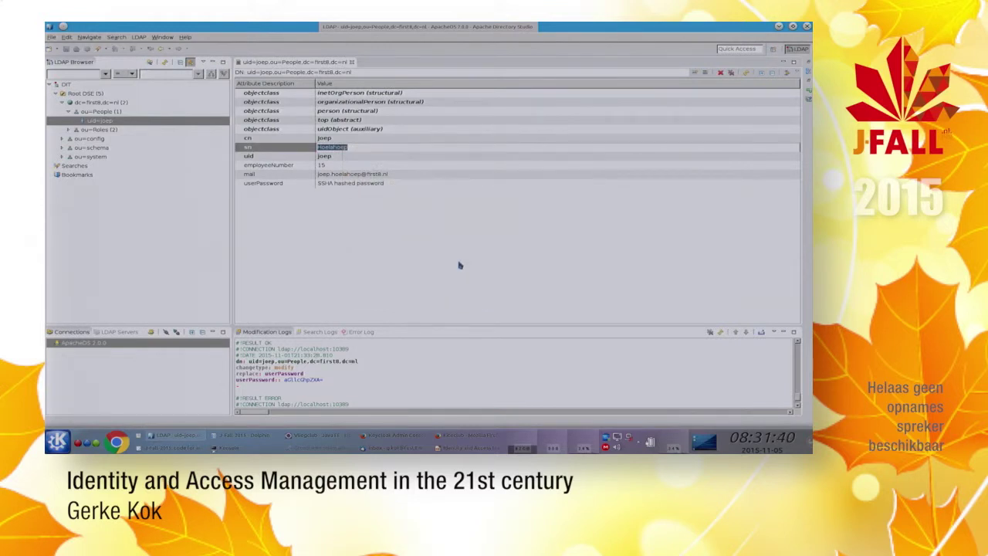
pyautogui.press('BackSpace')
pyautogui.write('Hozefson')
pyautogui.press('Return')
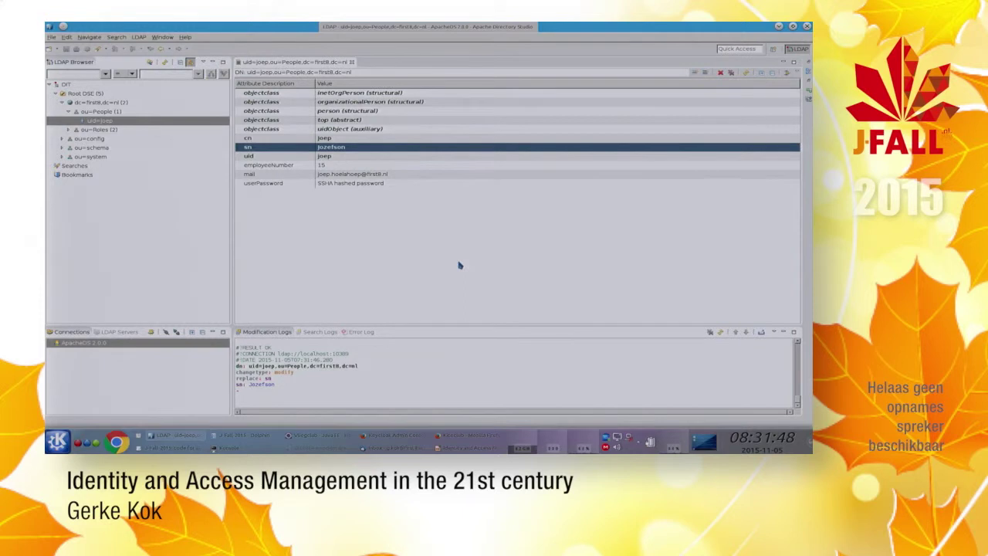
pyautogui.hotkey('alt', 'Tab')
pyautogui.click(343, 193)
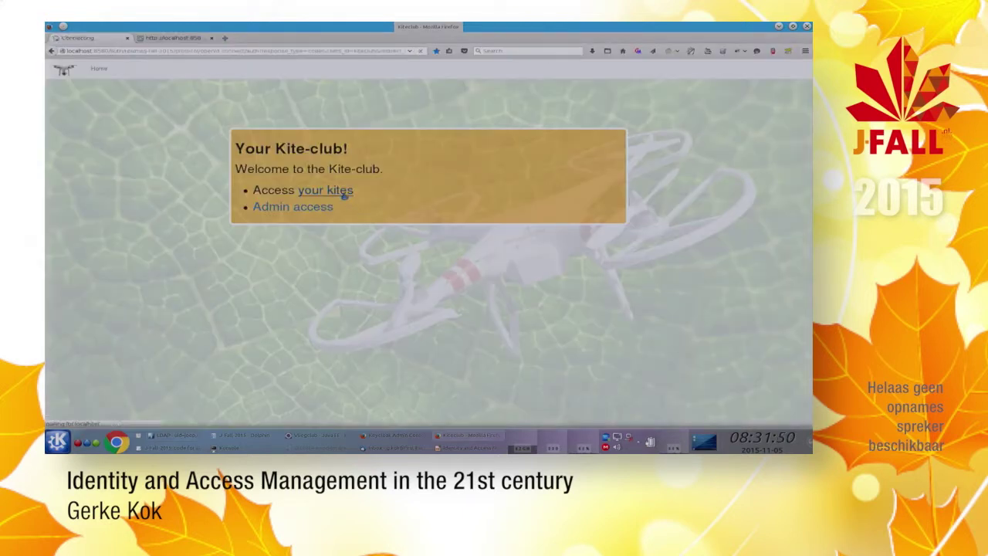
# Step: Sign back in with the saved LDAP login to see the updated surname in the header
pyautogui.write('jo')
pyautogui.press('Return')
pyautogui.press('Return')
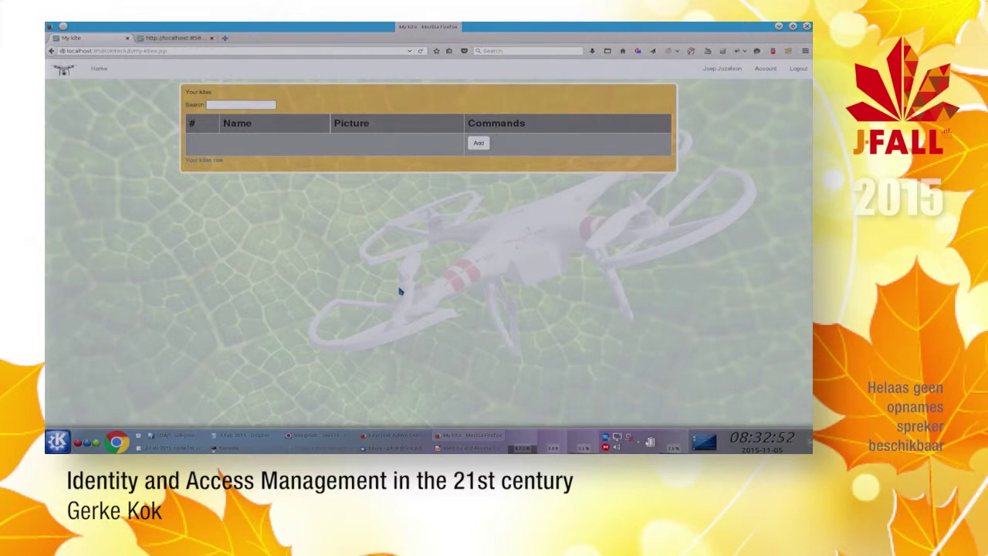
pyautogui.hotkey('alt', 'Tab')
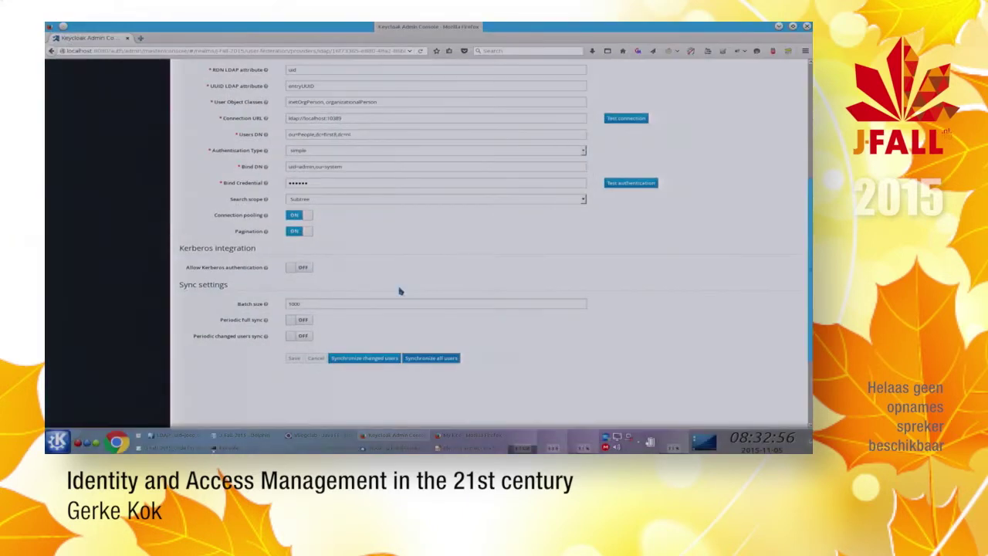
pyautogui.scroll(4, 400, 291)
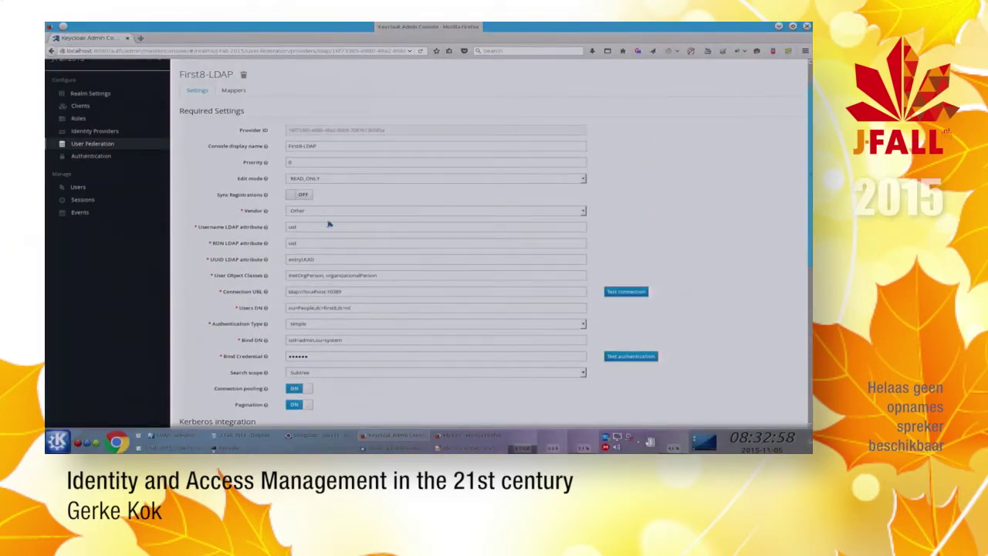
pyautogui.scroll(-5, 328, 224)
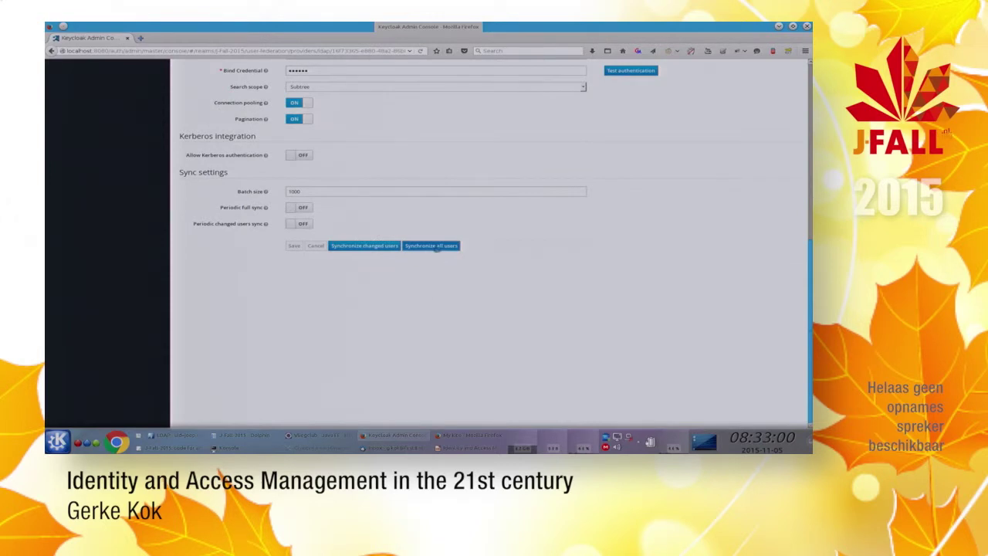
pyautogui.scroll(2, 587, 291)
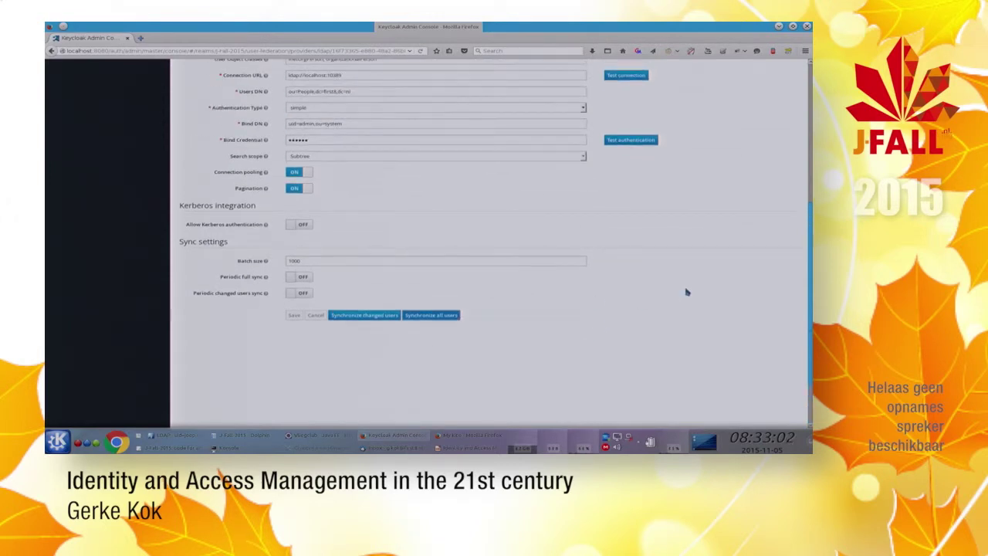
pyautogui.scroll(1, 679, 294)
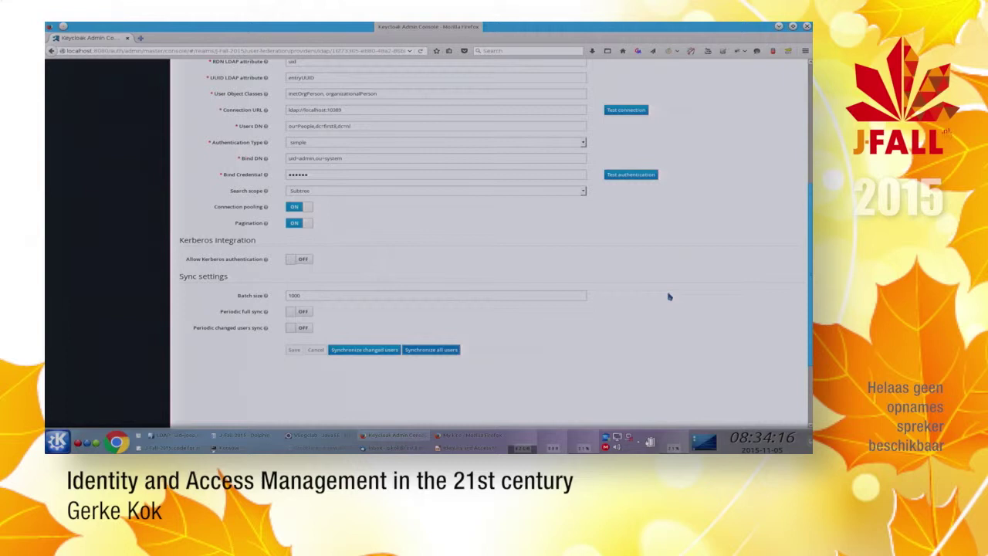
pyautogui.scroll(5, 435, 302)
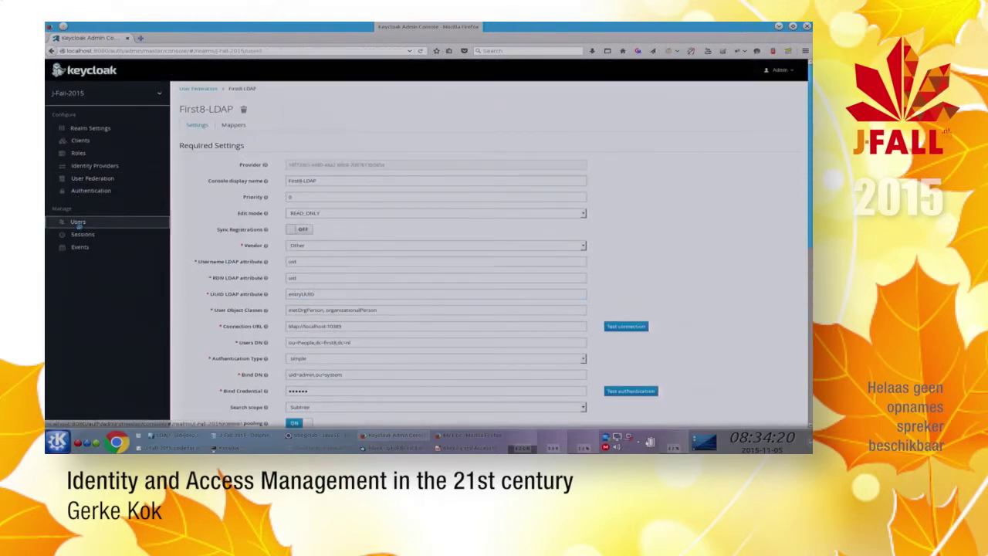
# Step: Open the first user from the full user list and review its Attributes tab
pyautogui.click(78, 222)
pyautogui.click(291, 113)
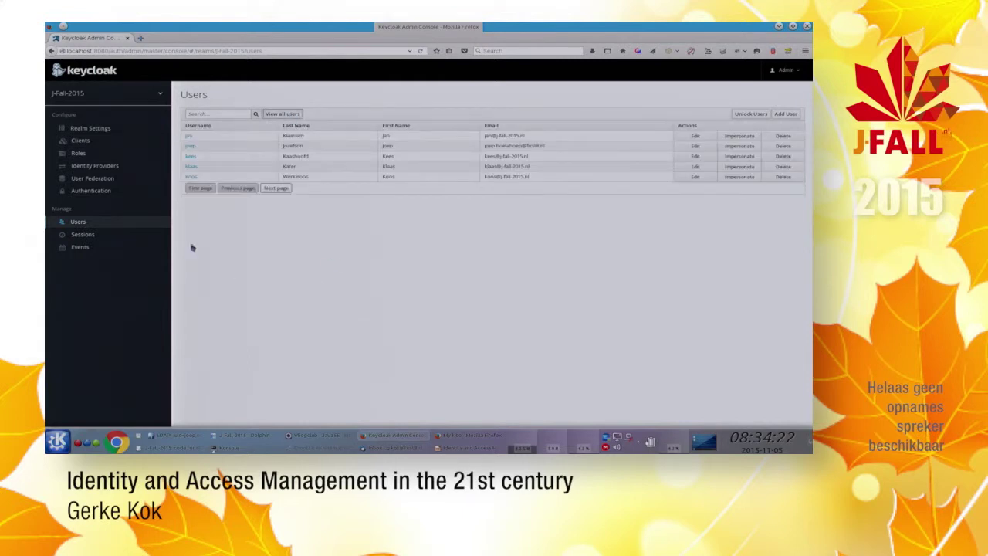
pyautogui.click(190, 136)
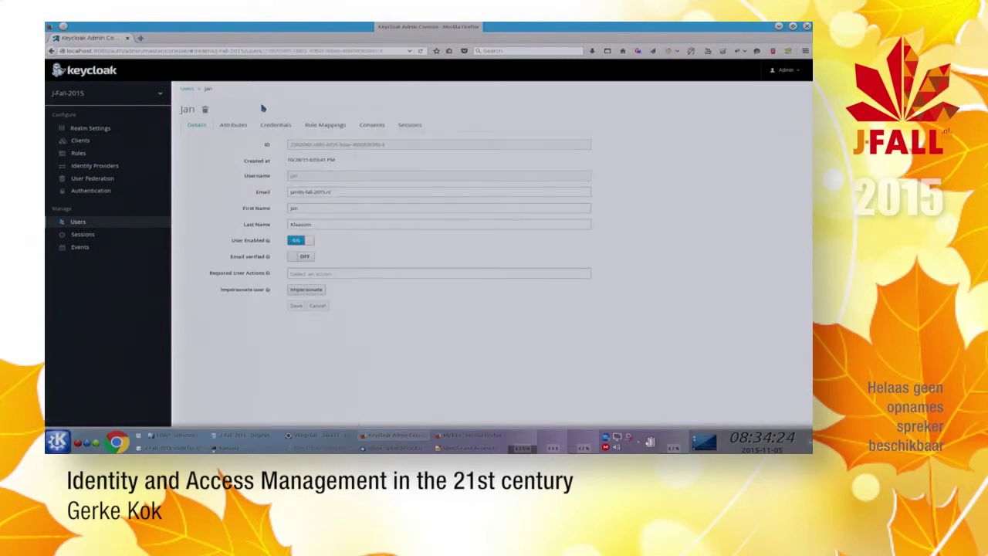
pyautogui.click(226, 126)
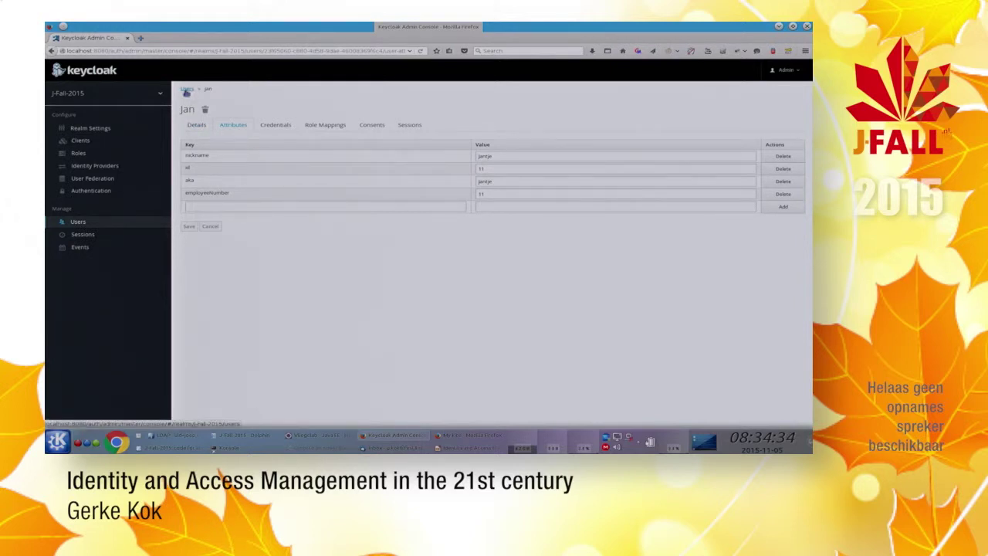
pyautogui.click(113, 182)
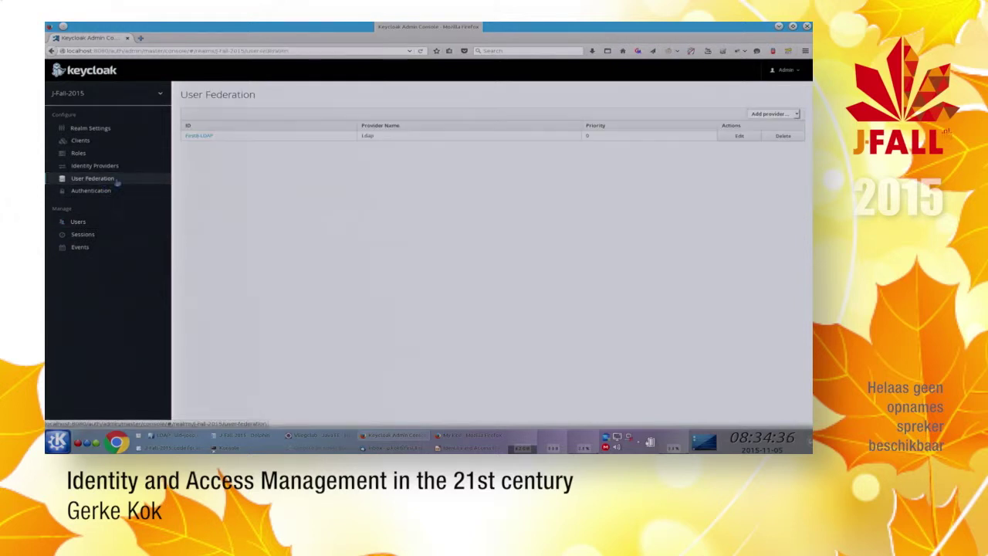
# Step: Open the First8-LDAP provider and show its Mappers tab
pyautogui.click(198, 136)
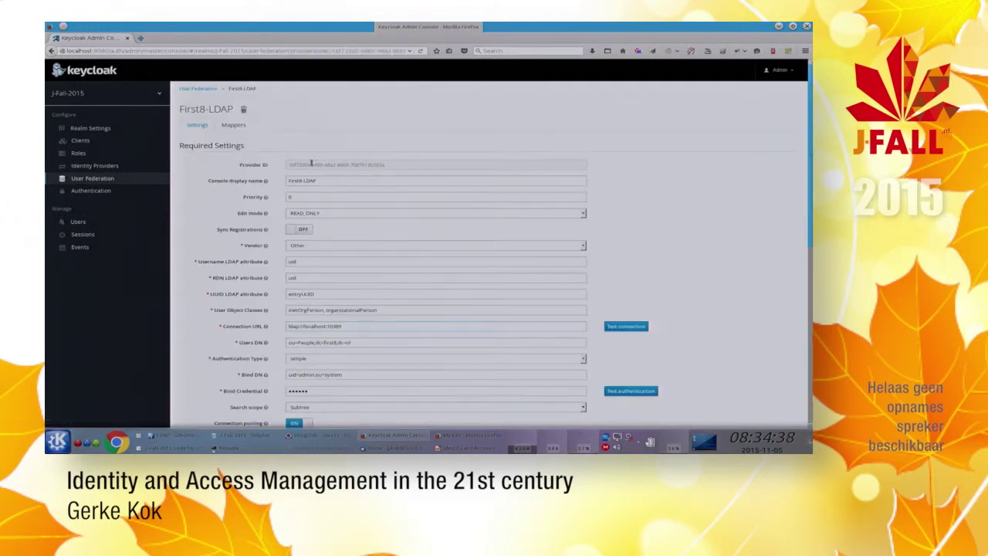
pyautogui.click(235, 125)
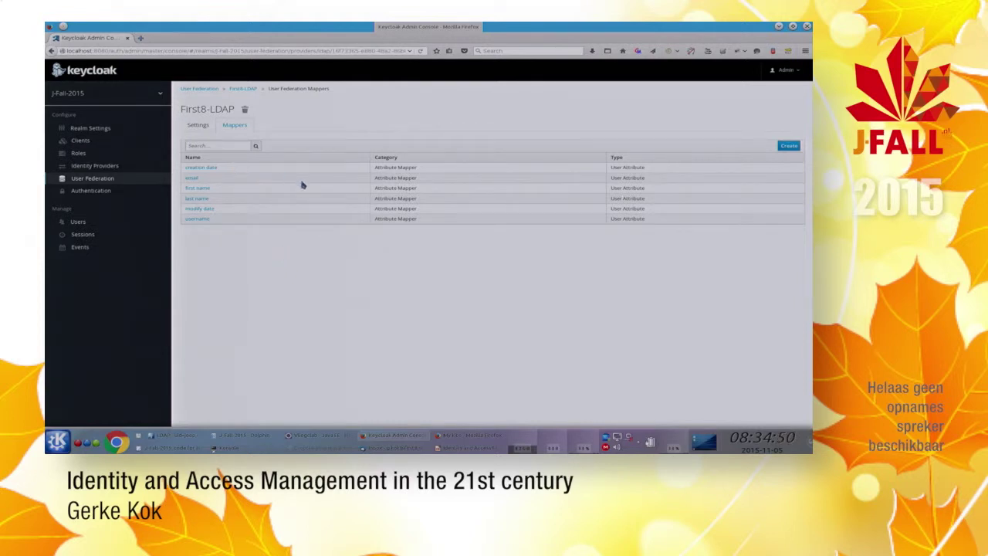
# Step: Open the First8-LDAP email mapper to see email mapped read-only to LDAP attribute mail
pyautogui.click(190, 179)
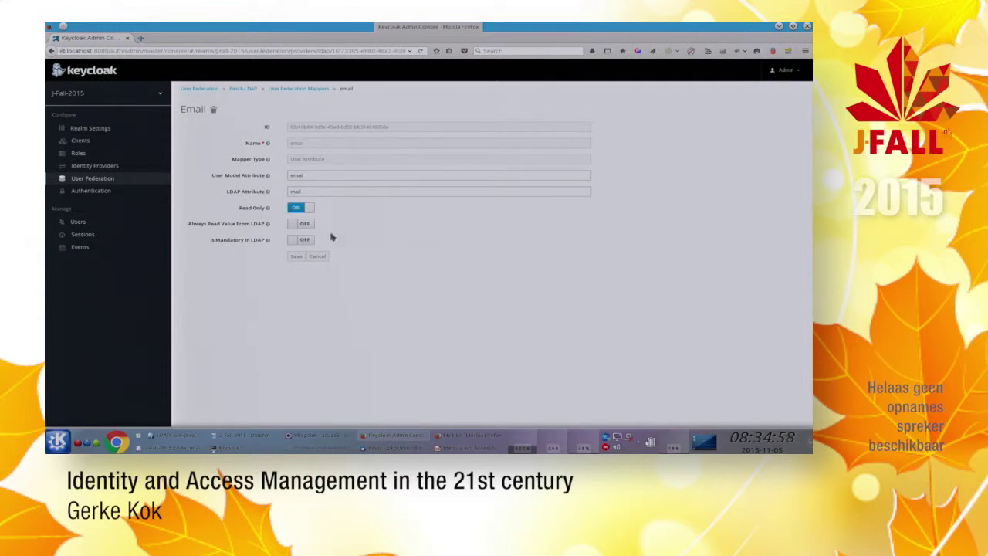
pyautogui.click(302, 191)
# Step: Return to the First8-LDAP provider settings (READ_ONLY, ldap://localhost:10389), then bring Firefox forward
pyautogui.click(247, 90)
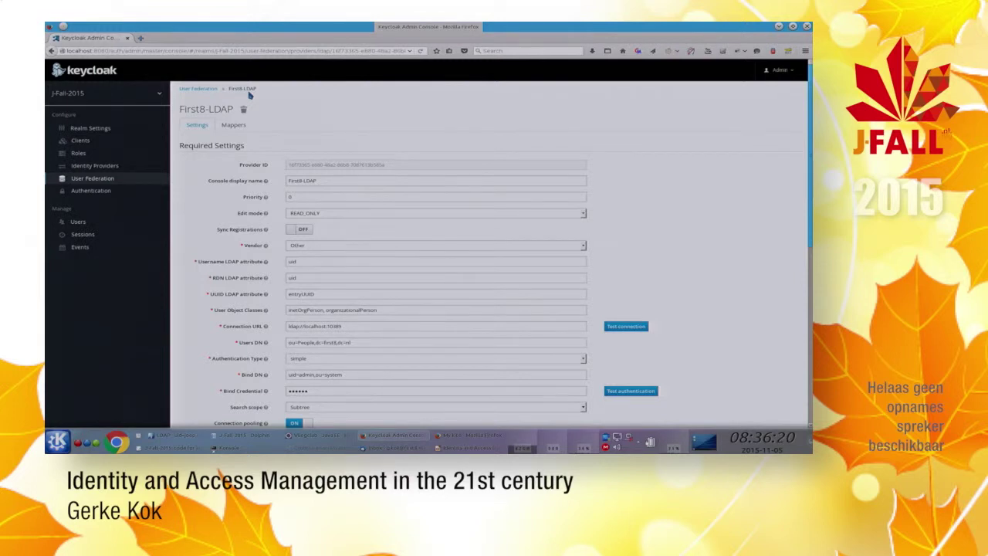
pyautogui.hotkey('alt', 'Tab')
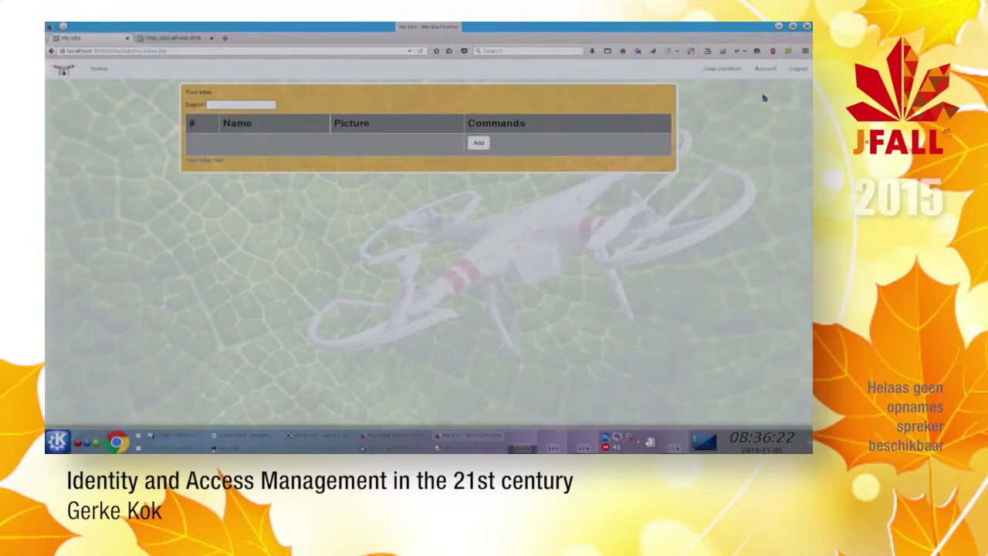
# Step: Go to Edit Account, then the Authenticator page showing the QR code and setup key
pyautogui.click(765, 69)
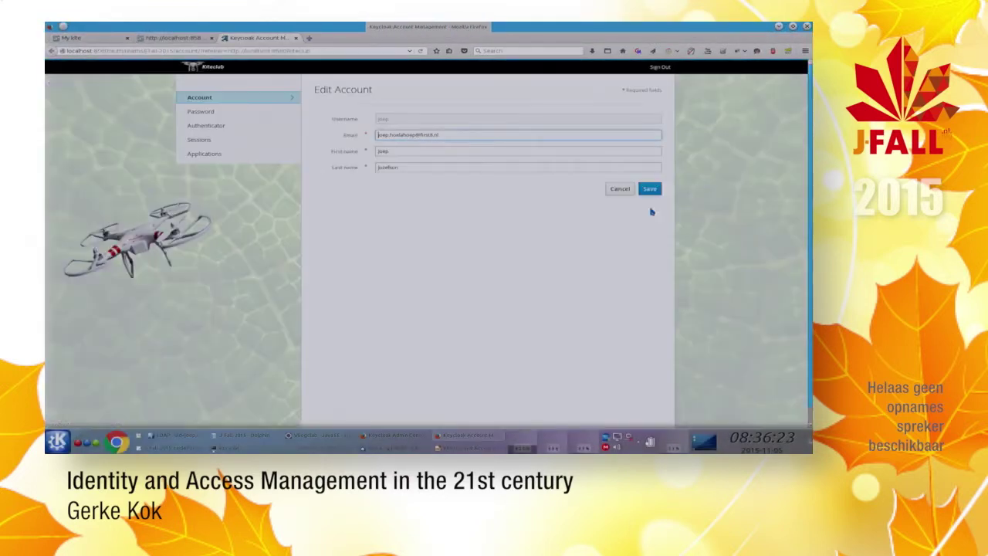
pyautogui.click(217, 126)
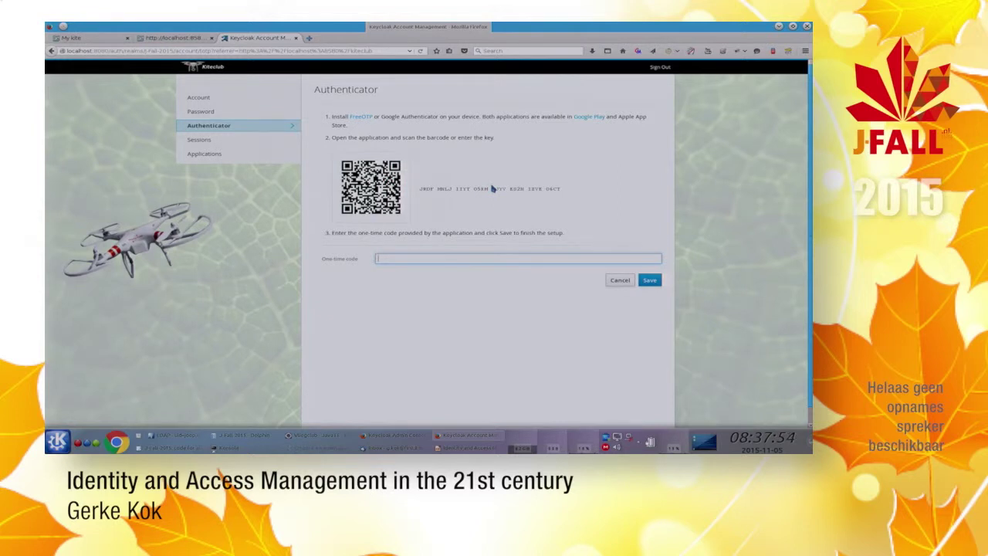
# Step: In J-Fall-2015 Themes, set Account Theme to keycloak, leaving the login theme unchanged, and save
pyautogui.click(390, 435)
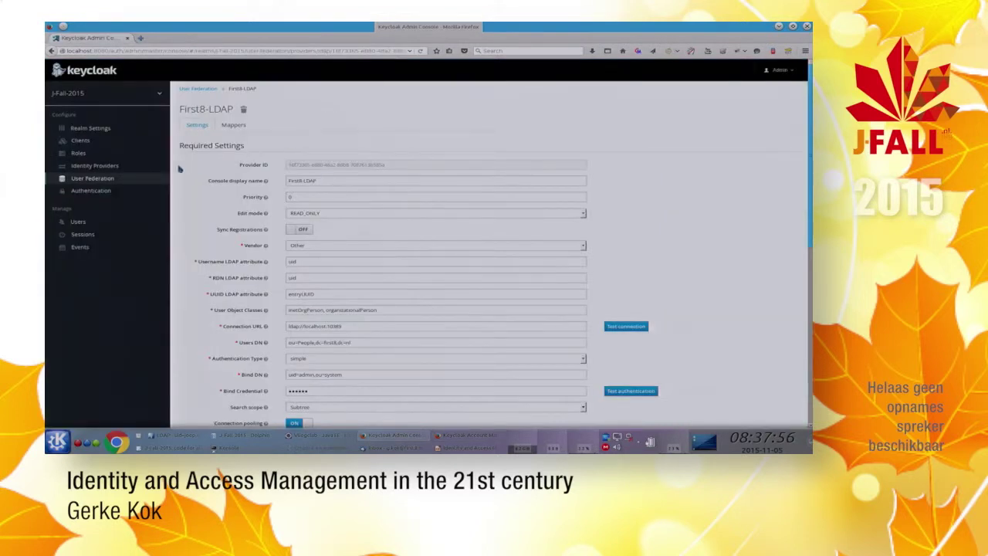
pyautogui.click(90, 127)
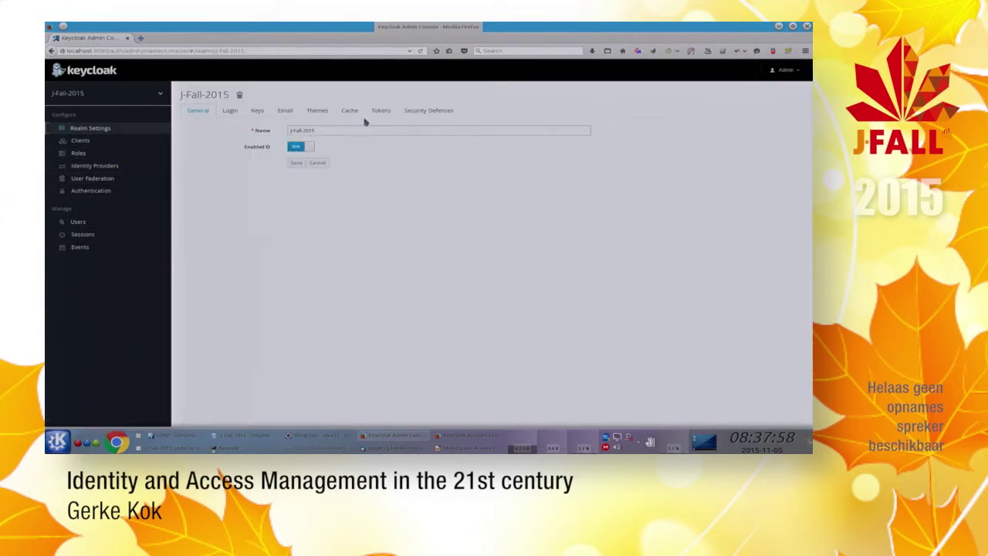
pyautogui.click(312, 111)
pyautogui.click(323, 130)
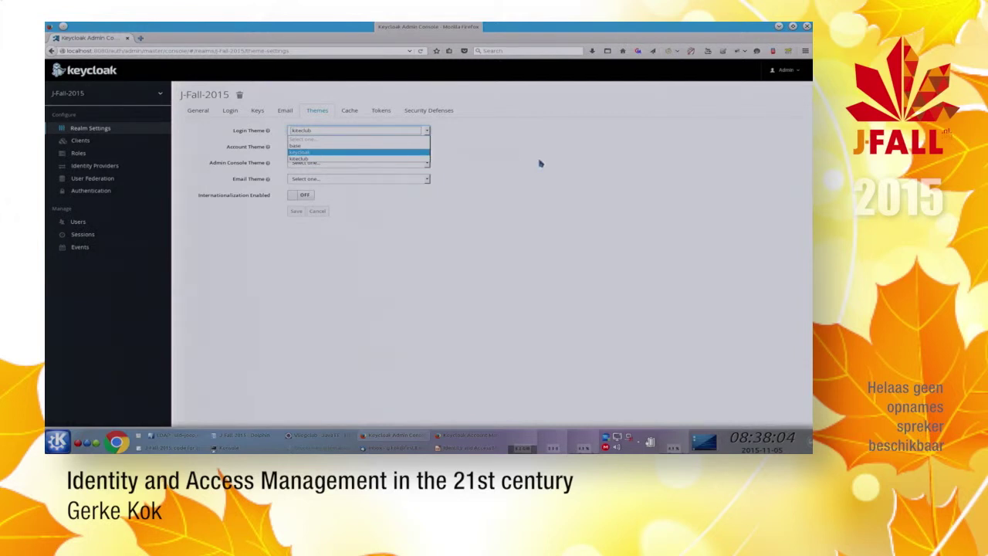
pyautogui.click(569, 171)
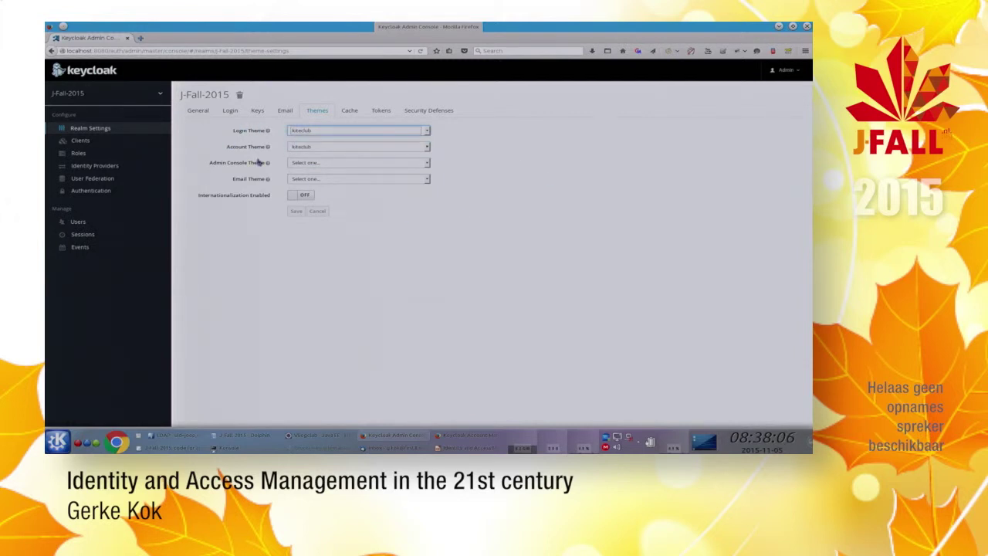
pyautogui.click(323, 147)
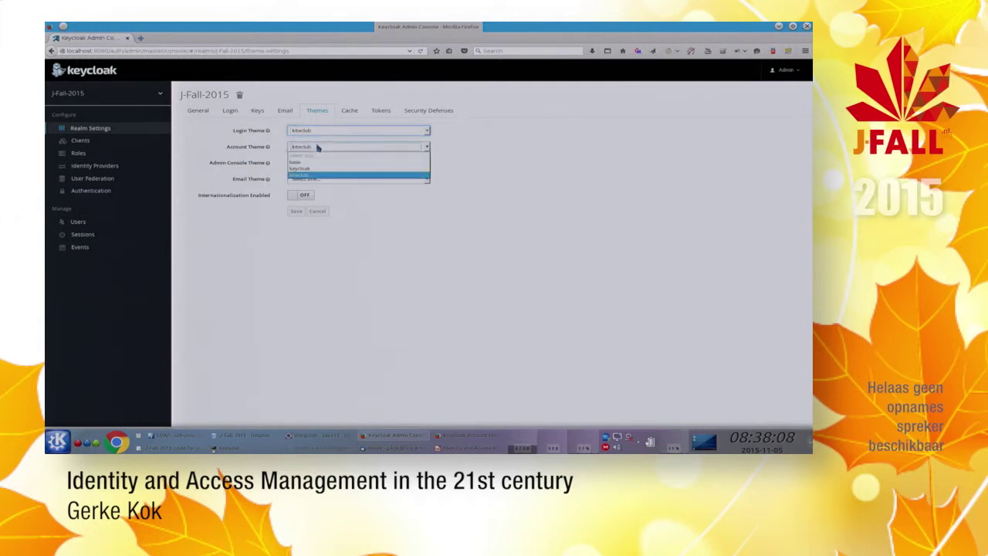
pyautogui.click(317, 169)
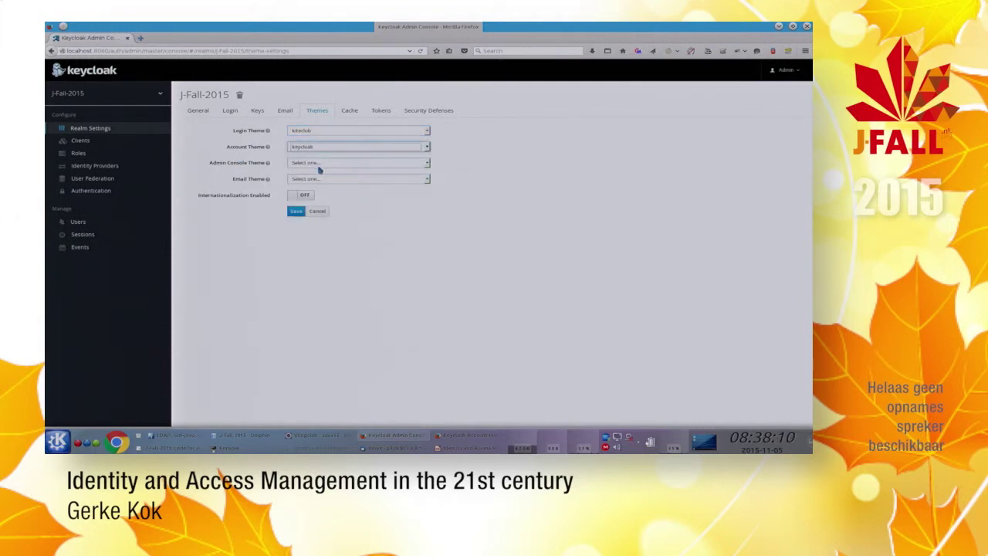
pyautogui.click(294, 214)
# Step: Check the account page, then move to Eclipse and collapse the tree to the kiteclub project
pyautogui.hotkey('alt', 'Tab')
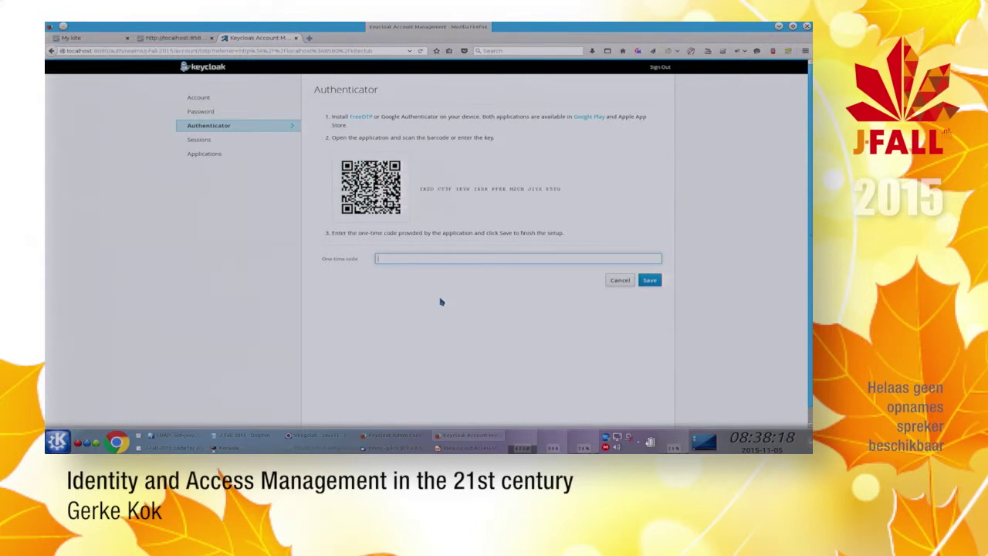
pyautogui.click(292, 435)
pyautogui.click(196, 69)
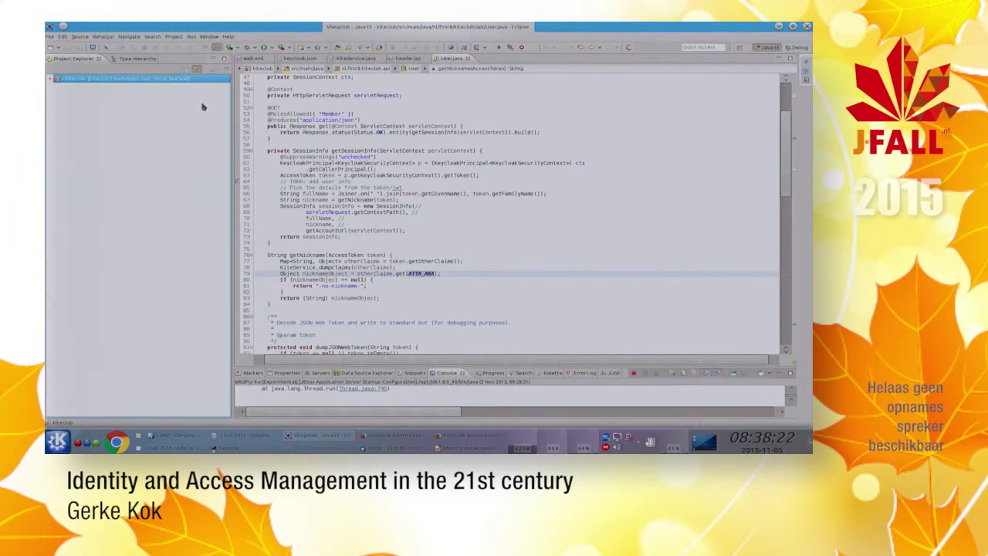
# Step: Expand the kiteclub project down to src/main/keycloak-theme/kiteclub with its account and login folders
pyautogui.click(53, 78)
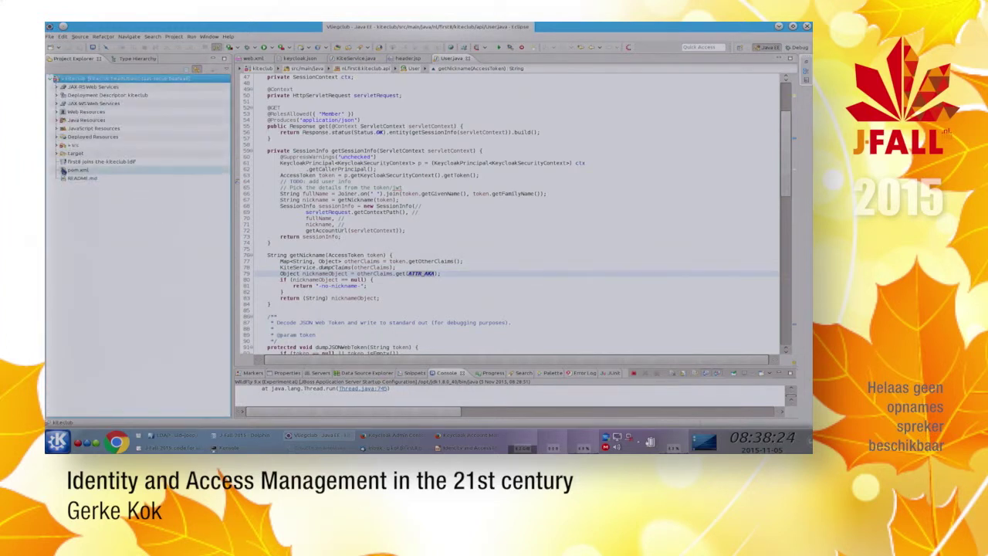
pyautogui.click(62, 153)
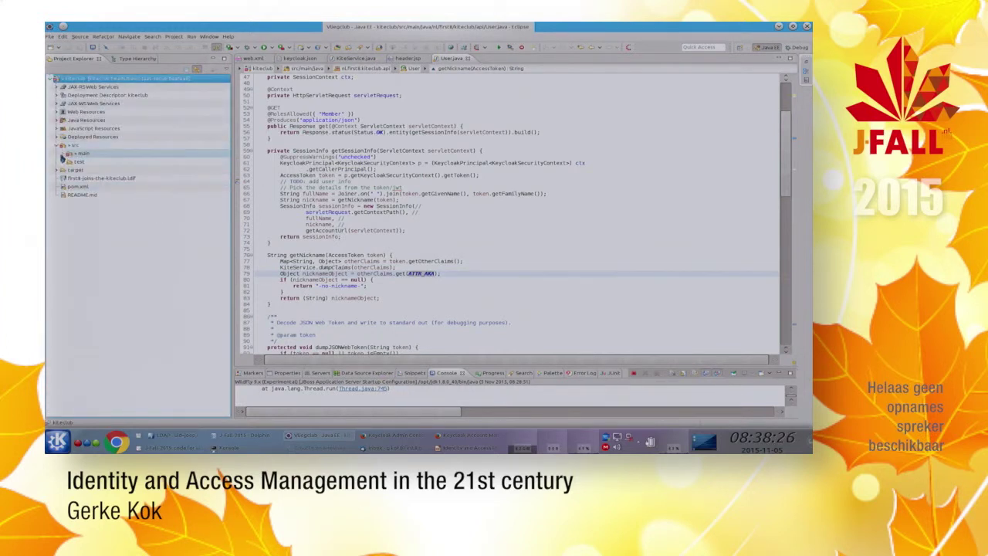
pyautogui.click(71, 186)
pyautogui.click(71, 187)
pyautogui.click(72, 170)
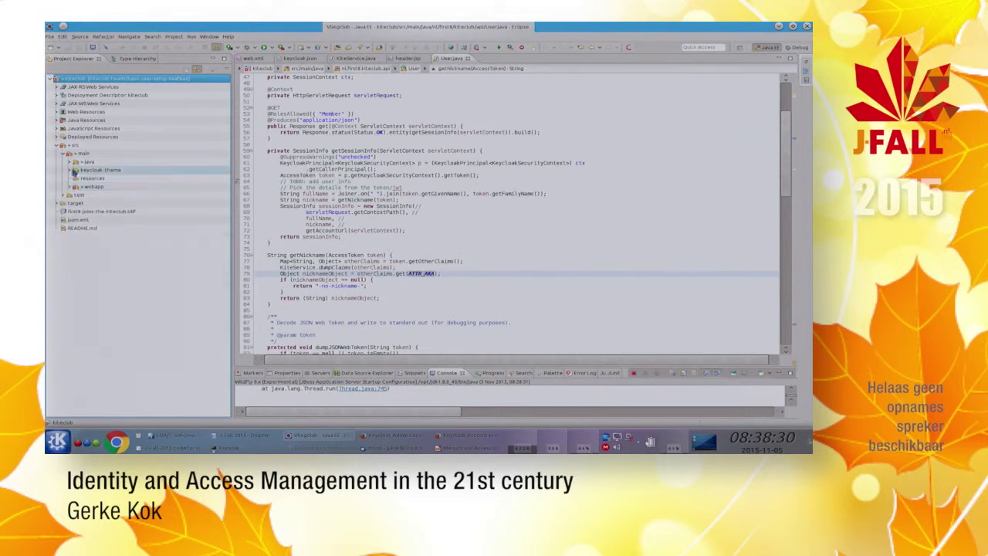
pyautogui.click(75, 178)
pyautogui.click(81, 187)
pyautogui.click(82, 212)
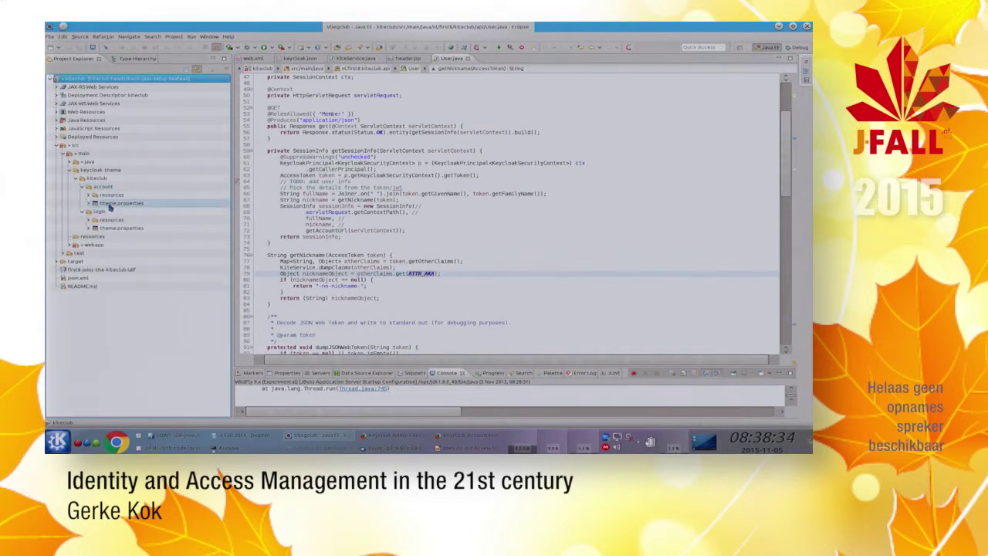
# Step: Open the account theme.properties and read its parent, import and styles lines
pyautogui.doubleClick(110, 204)
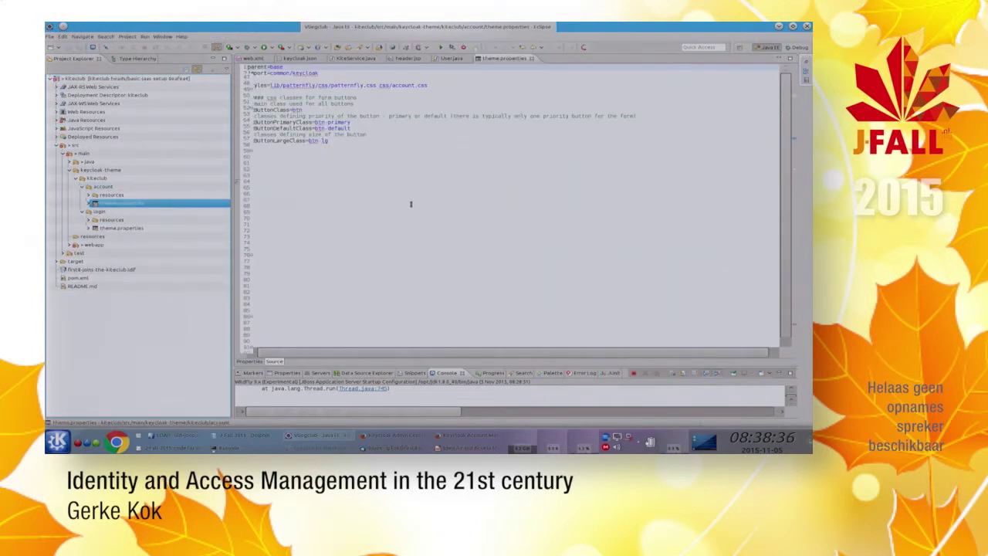
pyautogui.click(306, 72)
pyautogui.hotkey('ctrl', 'Home')
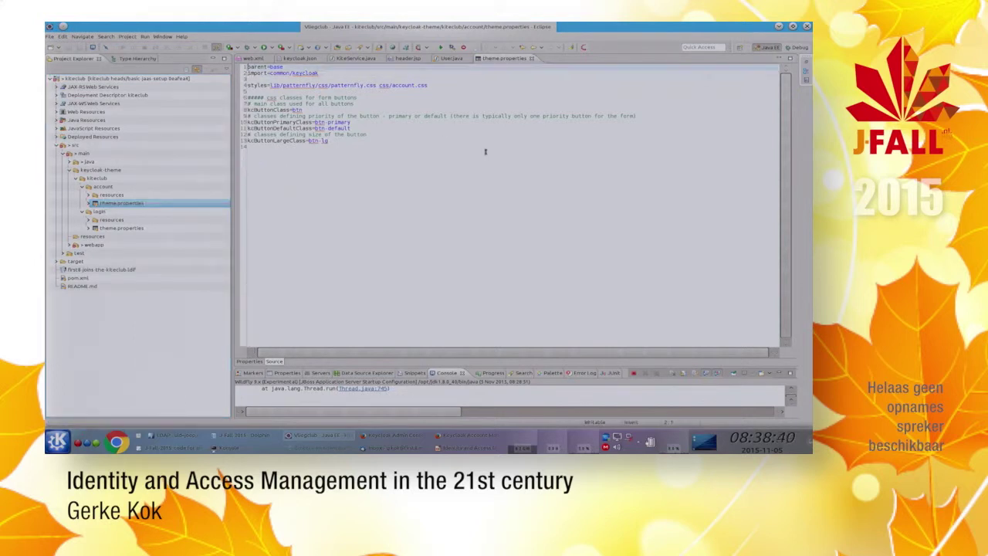
pyautogui.press('Down')
pyautogui.press('Down')
pyautogui.press('Up')
pyautogui.press('End')
pyautogui.press('Down')
pyautogui.press('Down')
pyautogui.press('Down')
pyautogui.press('Down')
pyautogui.press('Down')
pyautogui.press('Down')
pyautogui.press('Down')
pyautogui.press('Down')
pyautogui.press('Down')
pyautogui.press('Down')
pyautogui.press('Down')
pyautogui.press('Down')
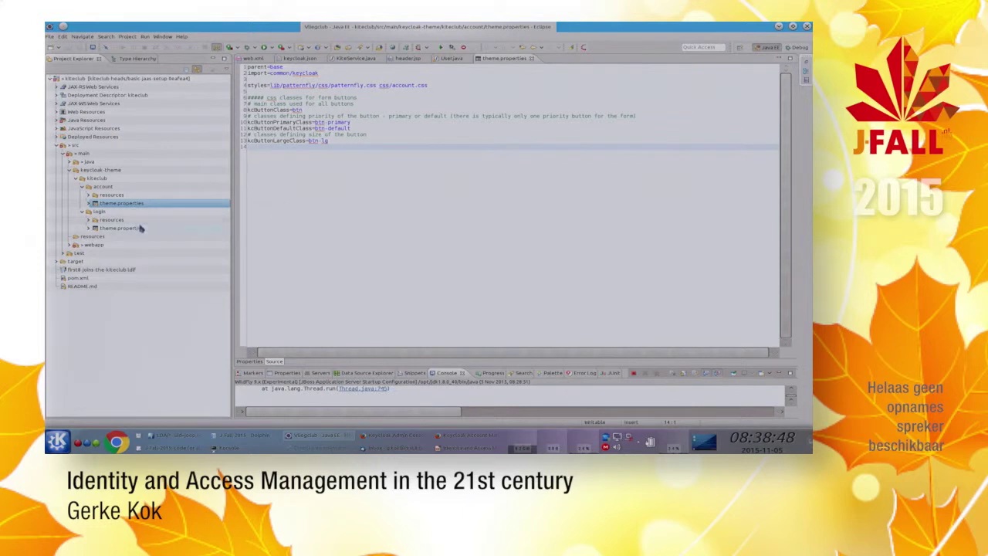
# Step: Expand the account resources css and img folders and preview the drone background image
pyautogui.click(89, 194)
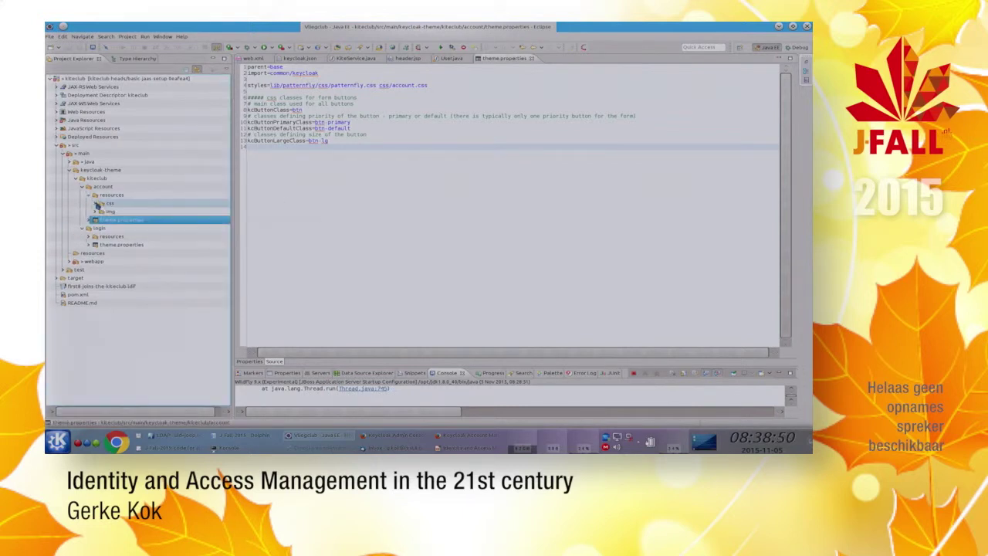
pyautogui.click(95, 203)
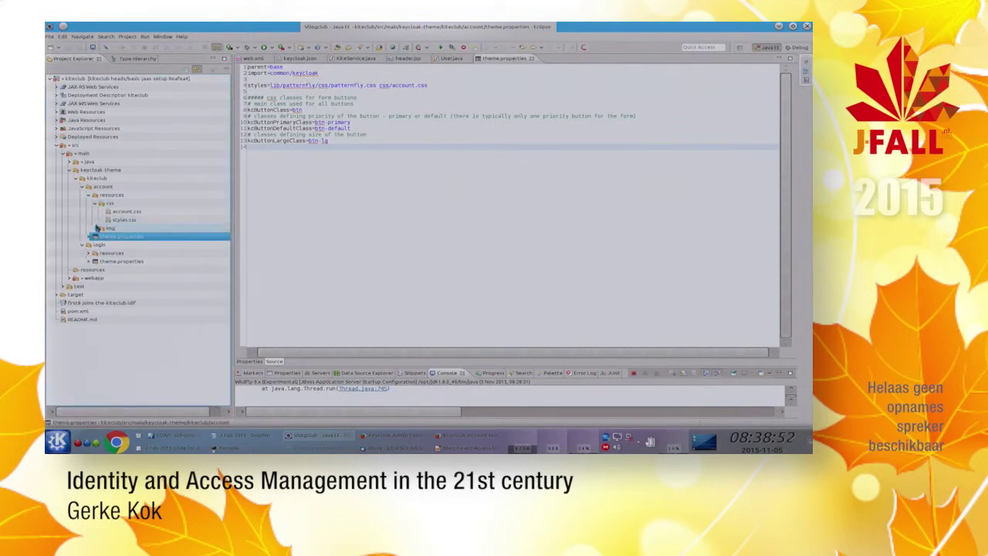
pyautogui.click(95, 228)
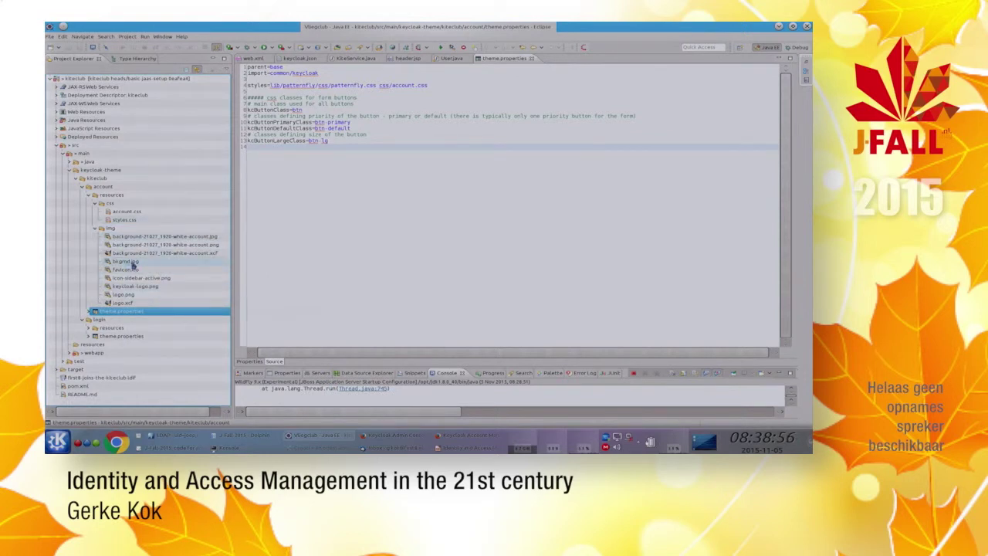
pyautogui.doubleClick(132, 240)
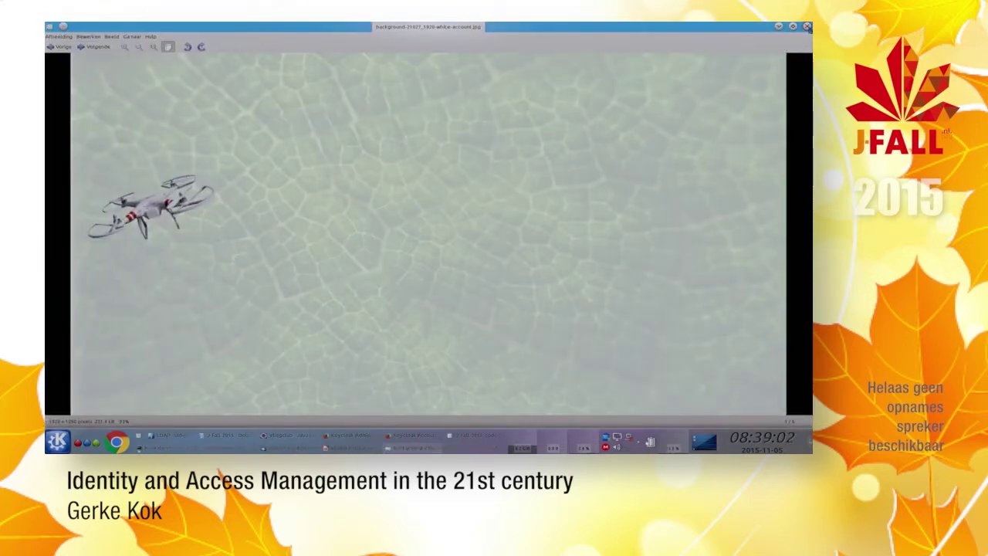
pyautogui.click(807, 27)
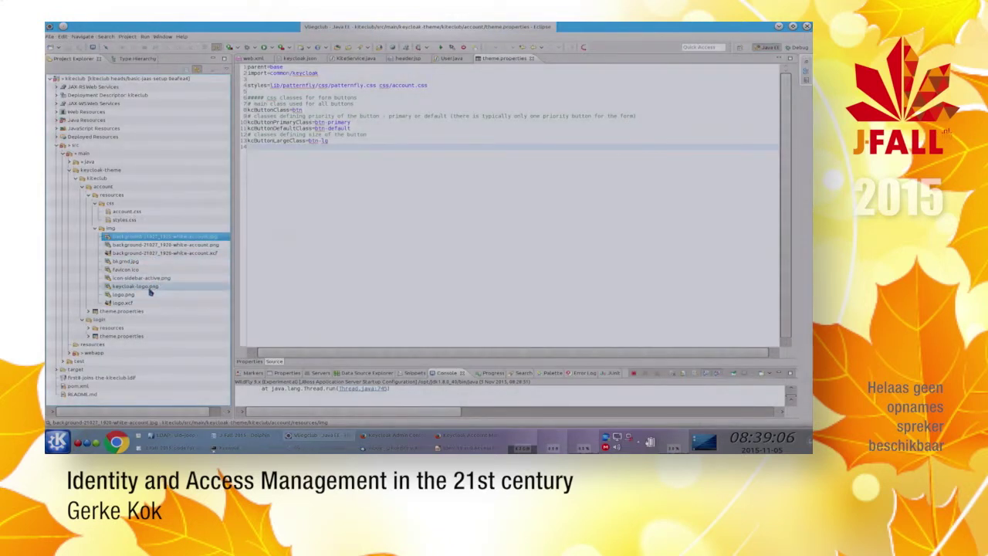
# Step: Preview logo.png, then collapse the img and css folders
pyautogui.doubleClick(123, 294)
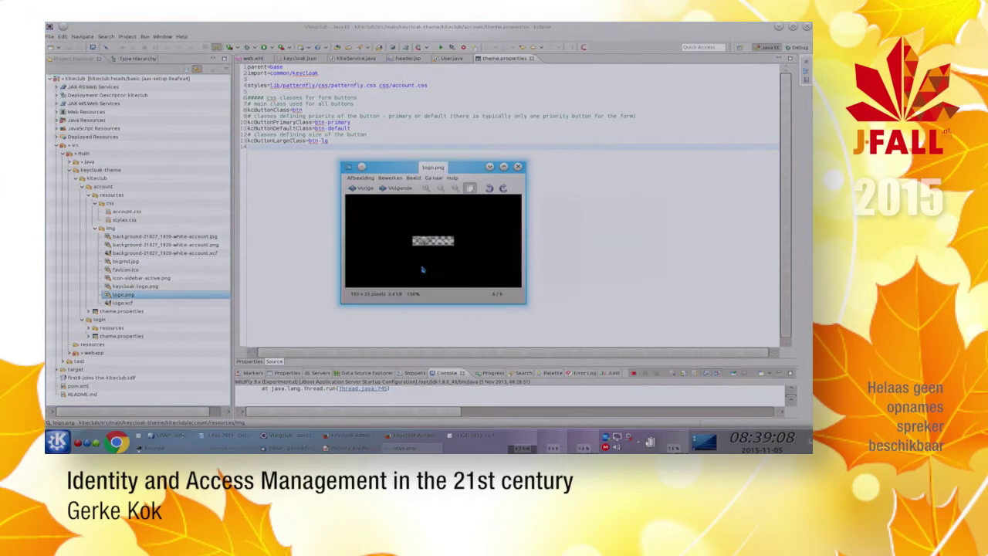
pyautogui.scroll(1, 437, 243)
pyautogui.scroll(3, 438, 242)
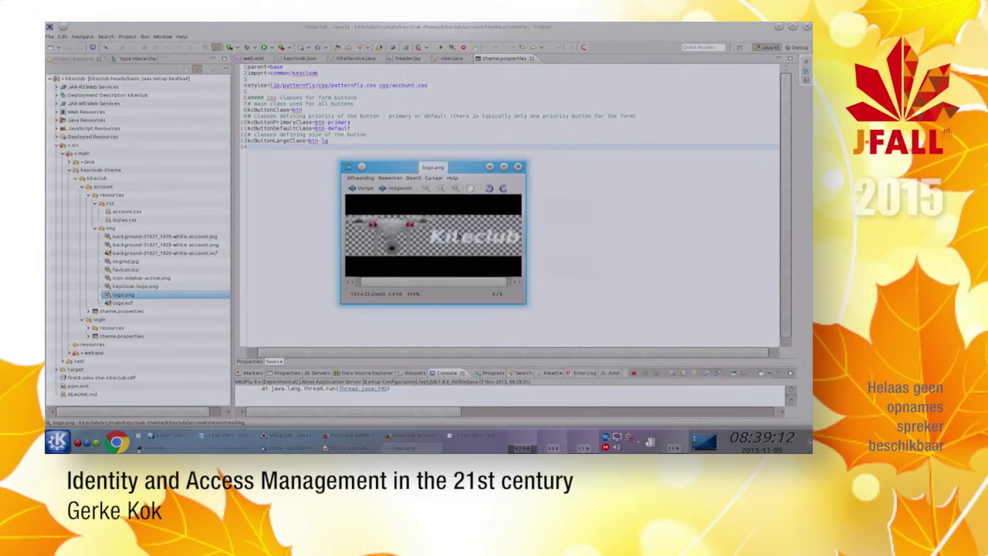
pyautogui.click(518, 167)
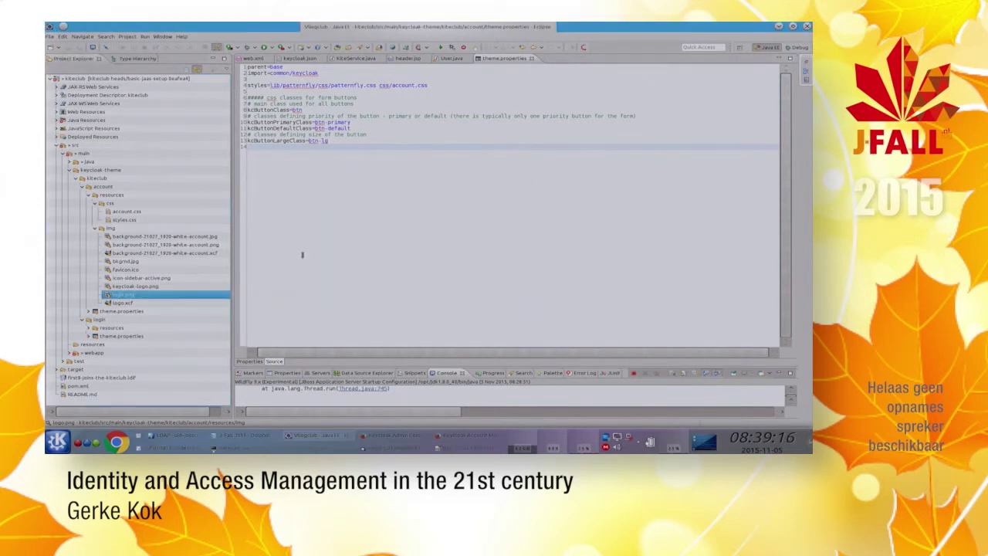
pyautogui.click(95, 228)
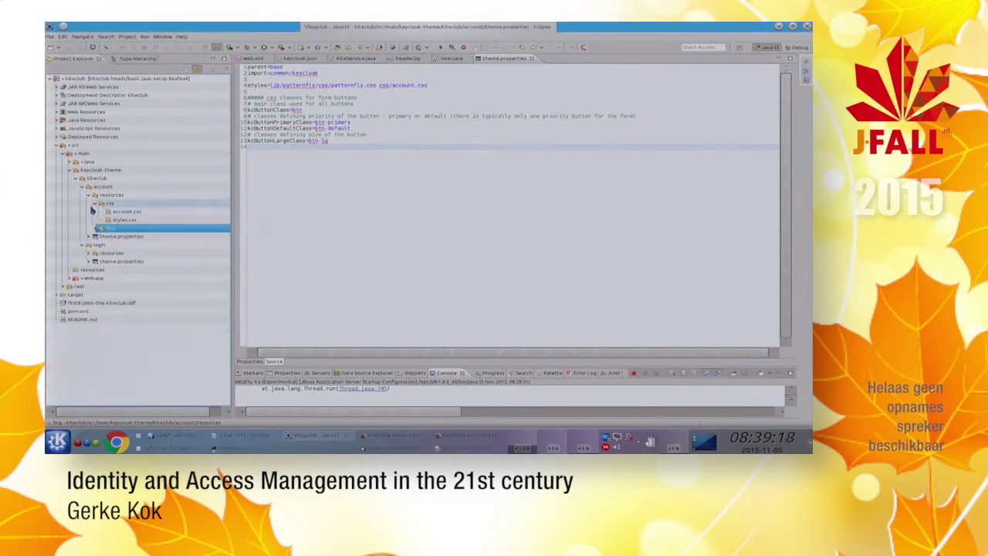
pyautogui.click(94, 204)
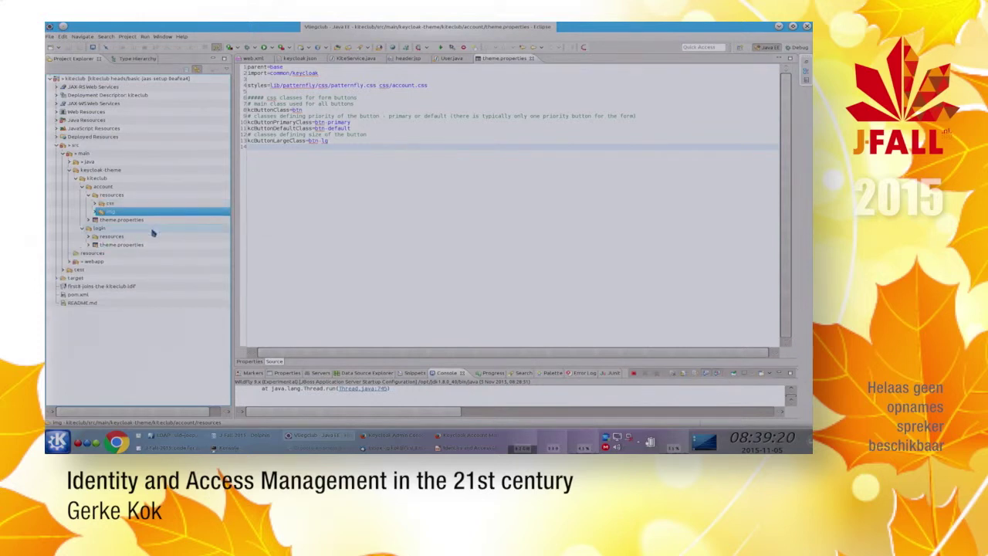